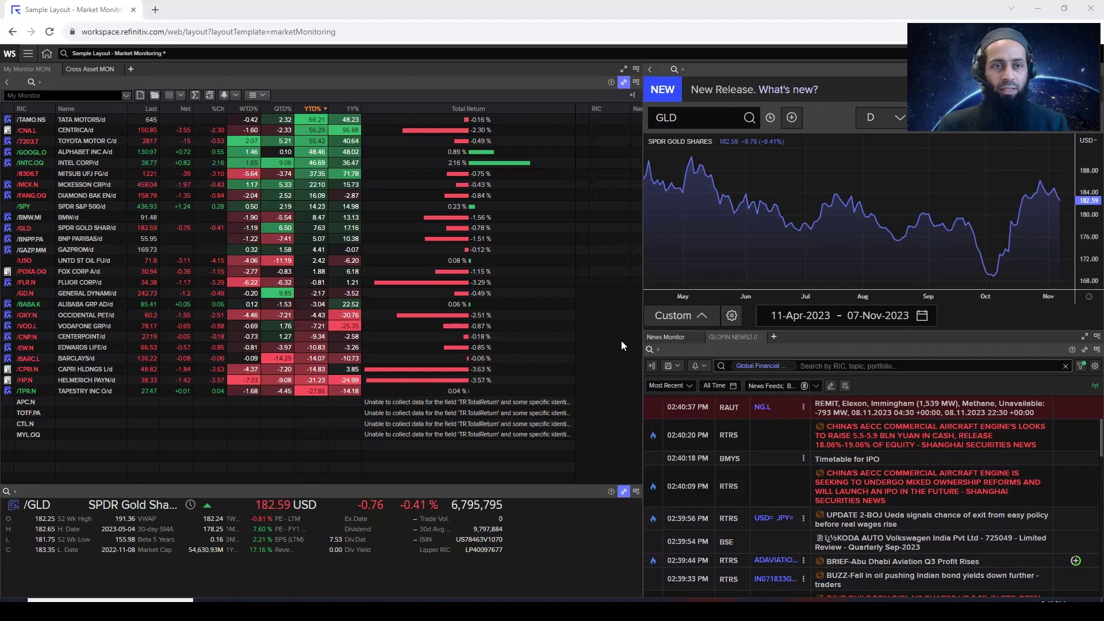
- Open the Screener app through a search for "screener" and set the screening universe to Public Companies
{"action": "left_click", "coordinate": [139, 53]}
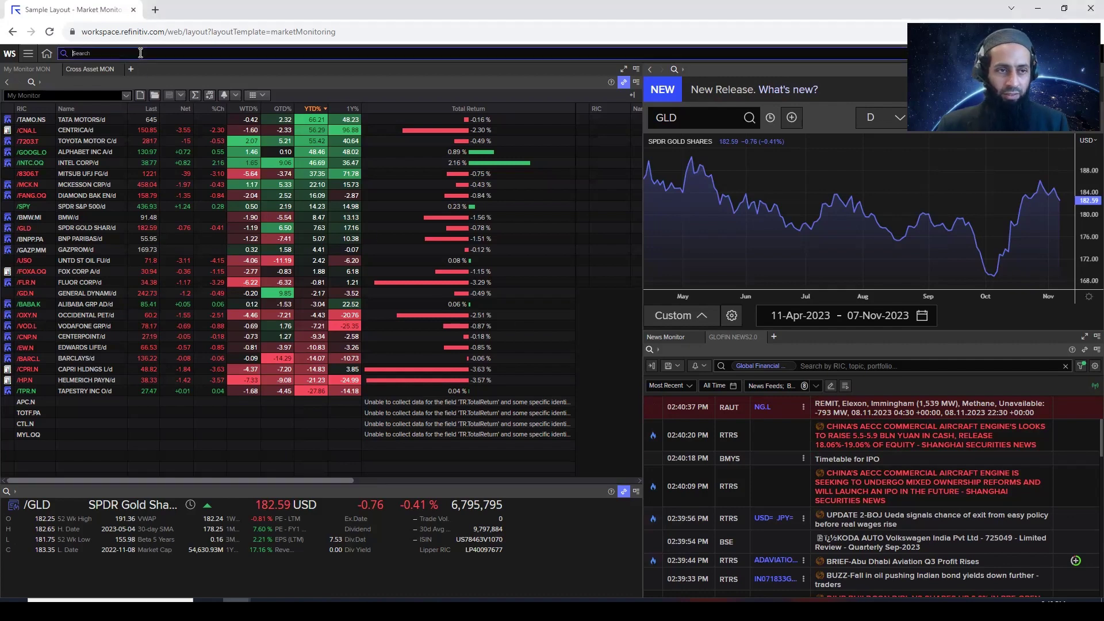
{"action": "type", "text": "screener"}
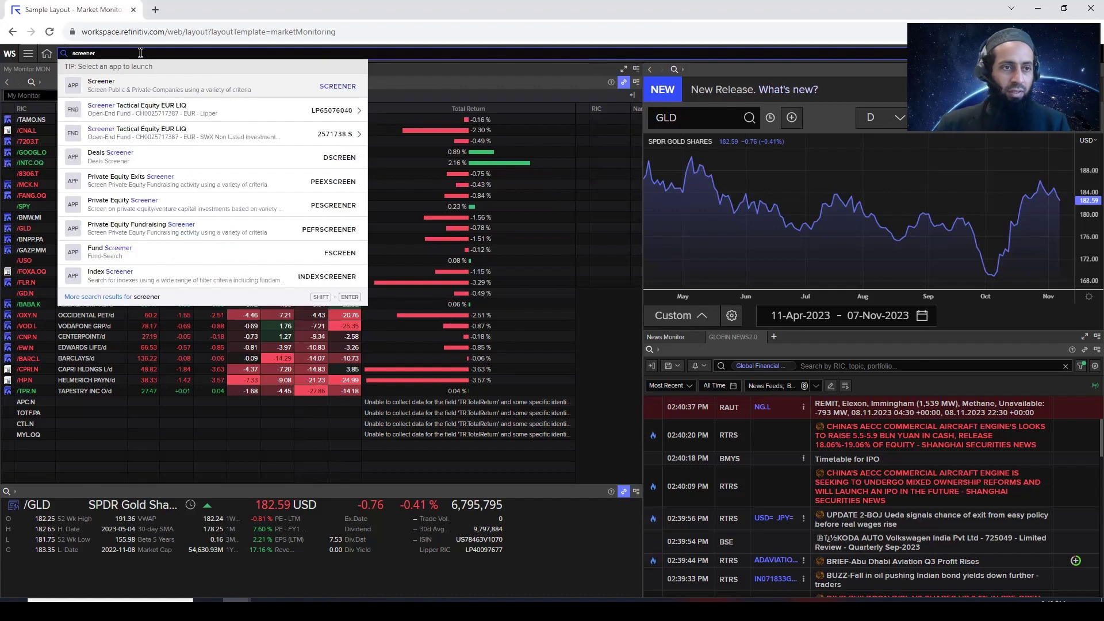
{"action": "left_click", "coordinate": [101, 86]}
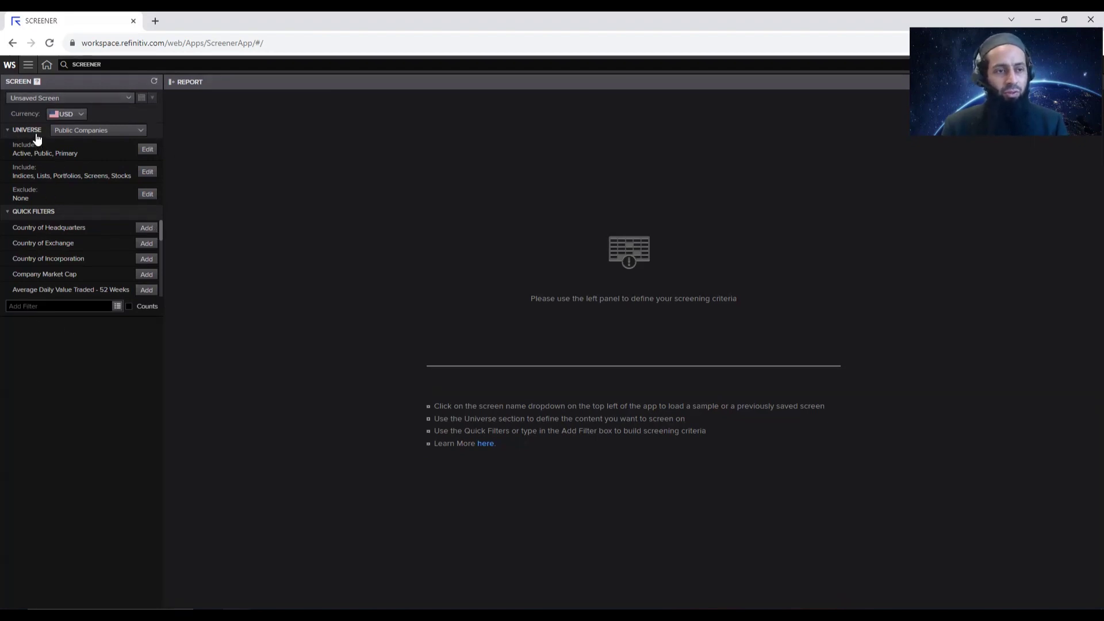
{"action": "left_click", "coordinate": [113, 133]}
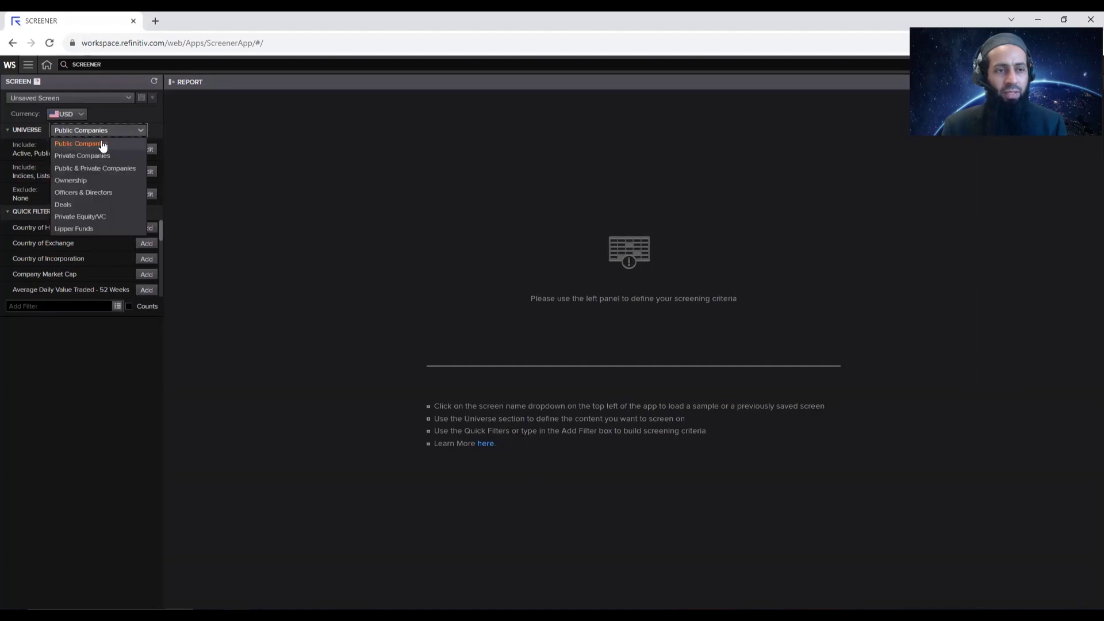
{"action": "left_click", "coordinate": [103, 144]}
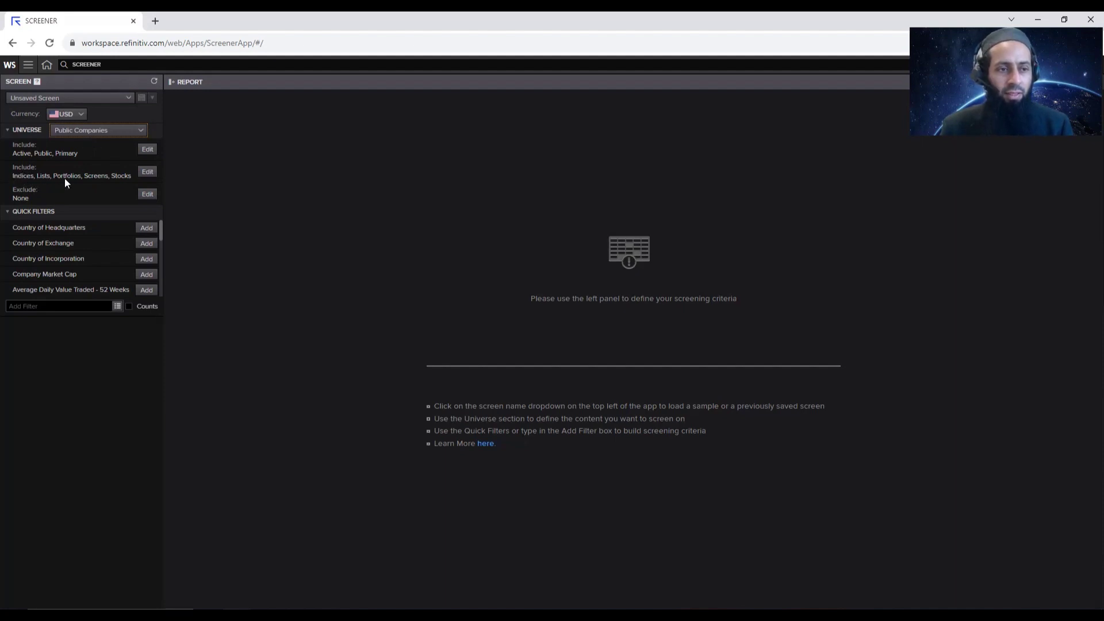
- Open the list picker for the universe inclusions and search all indices for "refinitiv esg constituent list"
{"action": "left_click", "coordinate": [146, 171]}
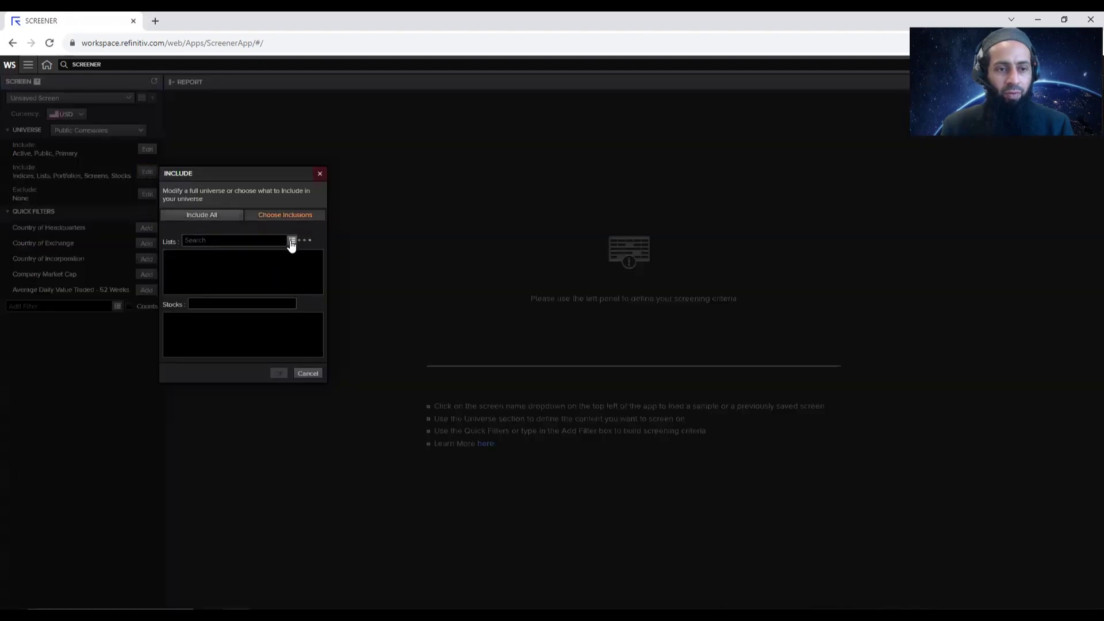
{"action": "left_click", "coordinate": [291, 241]}
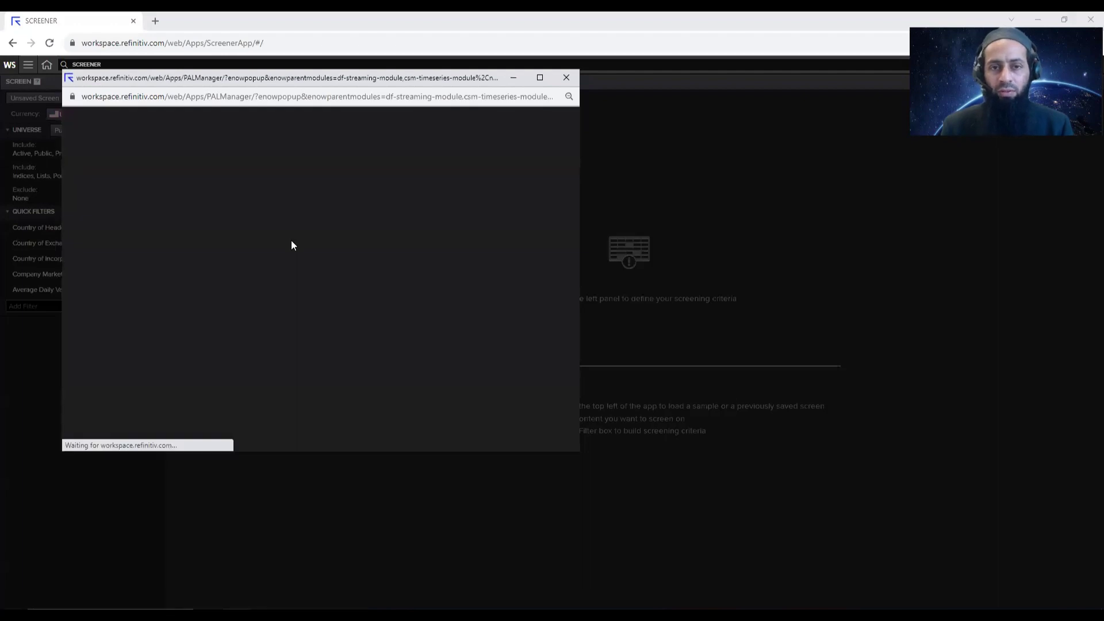
{"action": "left_click", "coordinate": [539, 78]}
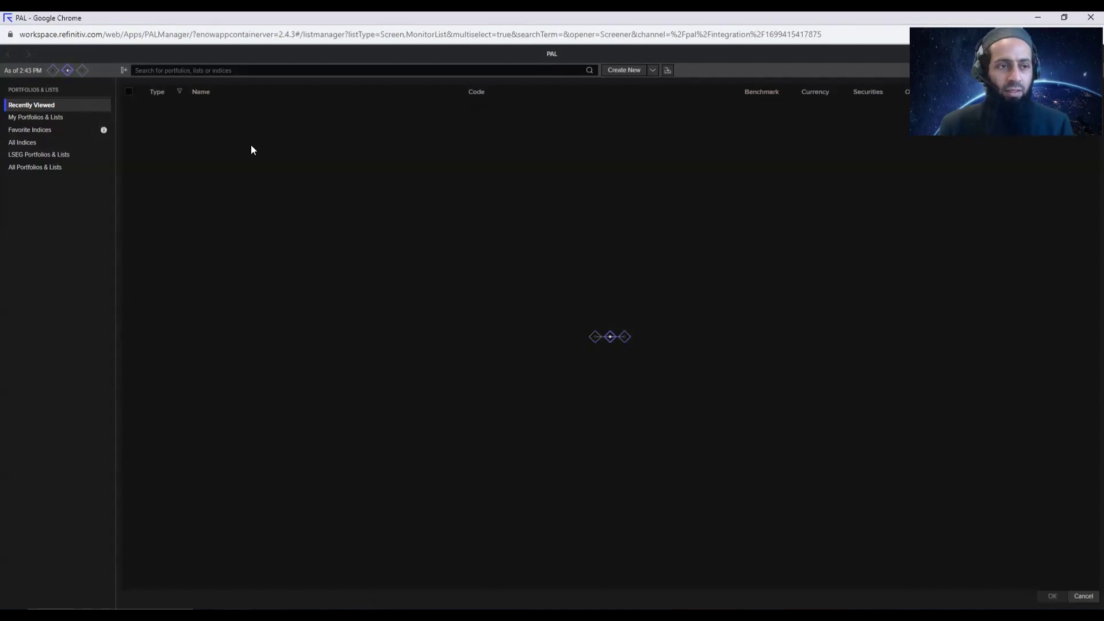
{"action": "left_click", "coordinate": [35, 117]}
{"action": "left_click", "coordinate": [32, 162]}
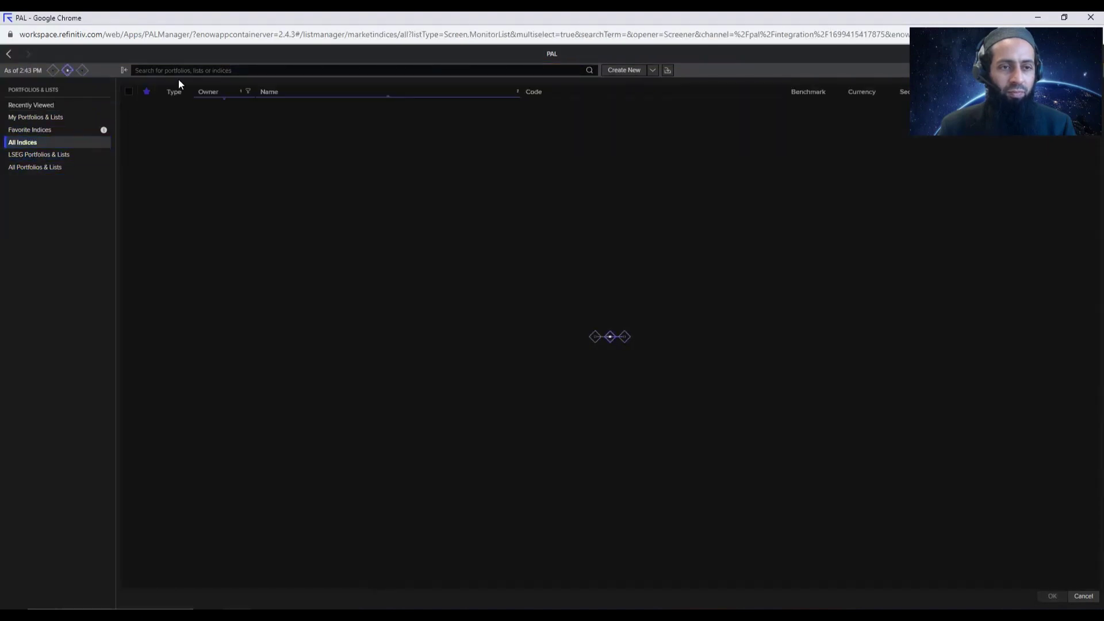
{"action": "left_click", "coordinate": [210, 74]}
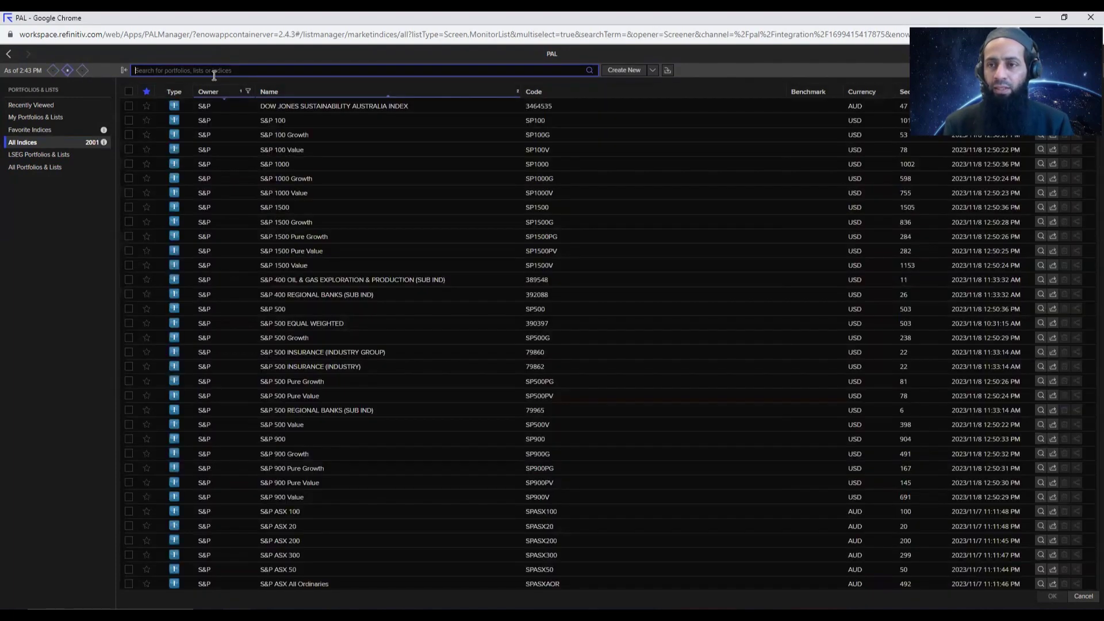
{"action": "type", "text": "refinitiv esg constituent list"}
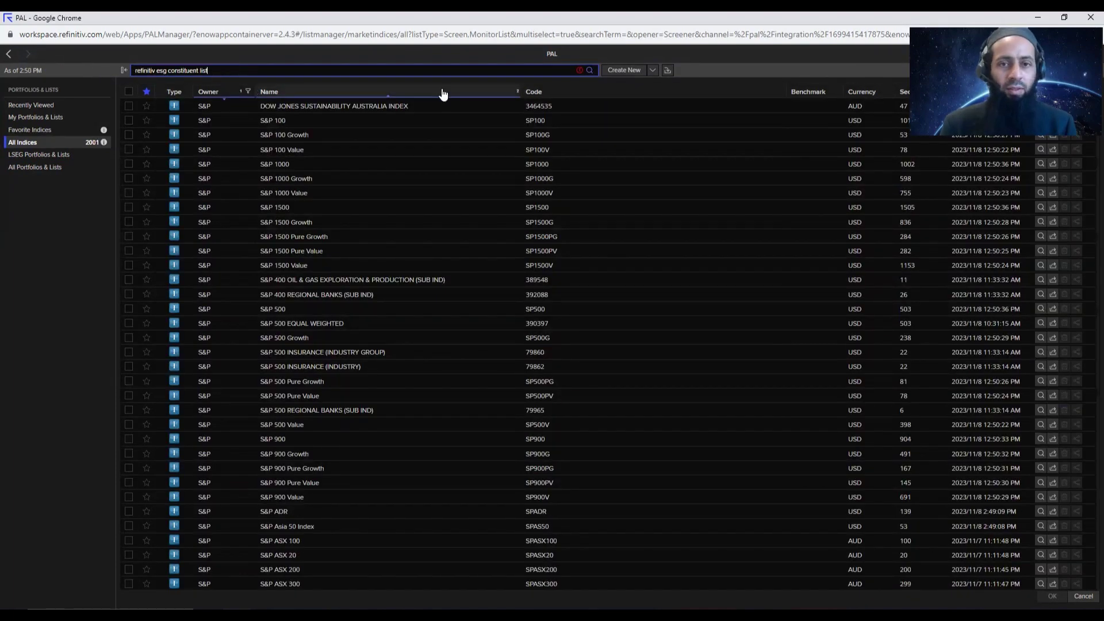
{"action": "left_click", "coordinate": [590, 71]}
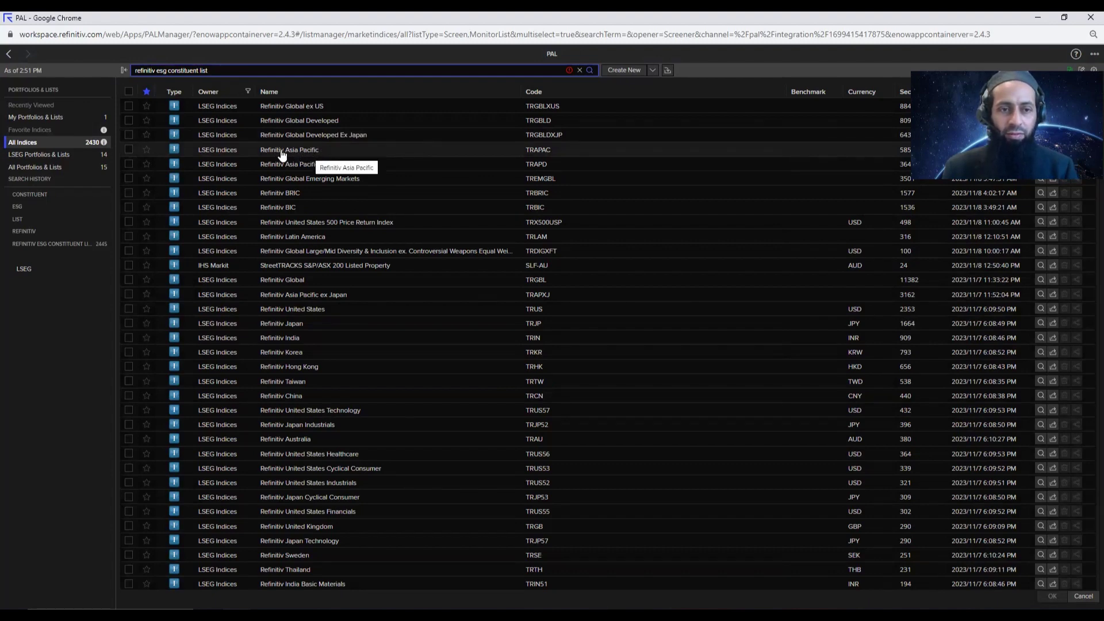
- Select the Refinitiv Asia Pacific index and apply it as the list included in the universe
{"action": "left_click", "coordinate": [127, 150]}
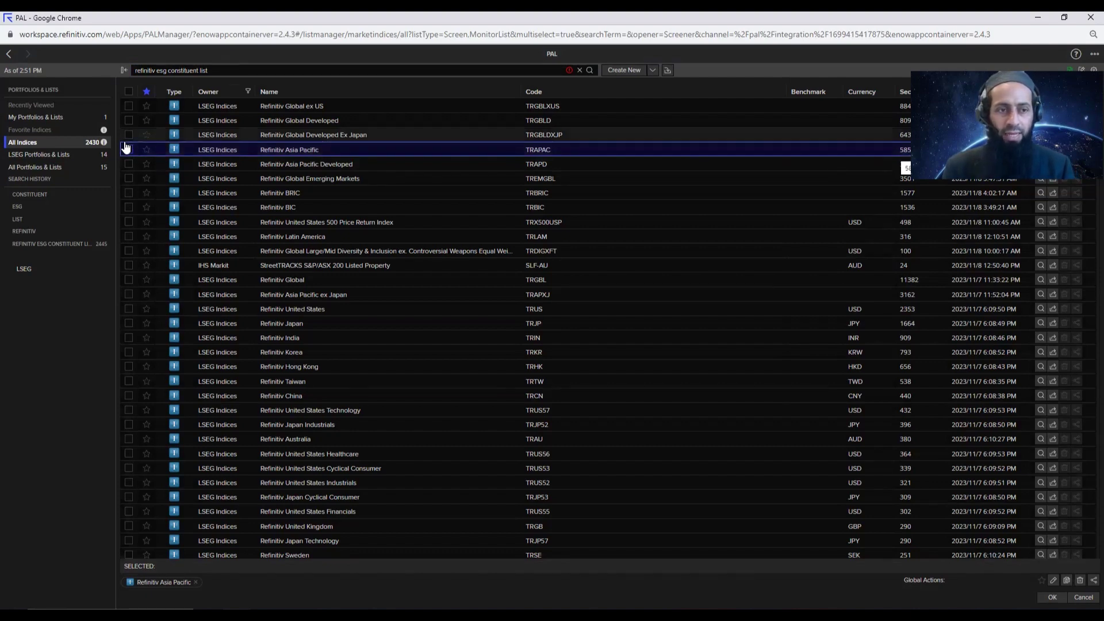
{"action": "left_click", "coordinate": [1052, 598]}
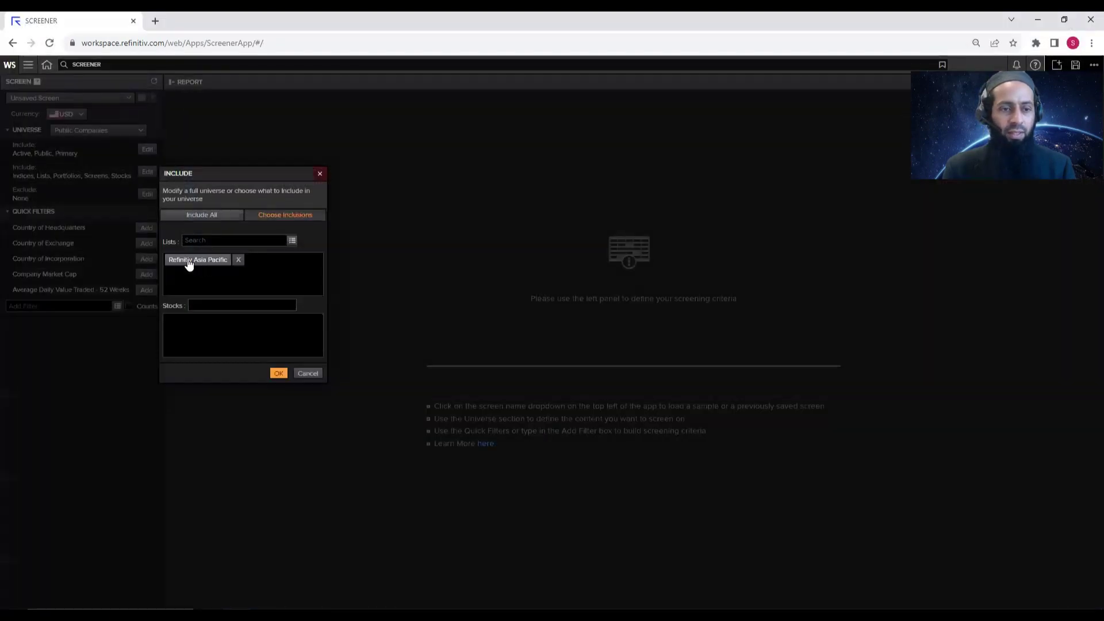
{"action": "left_click", "coordinate": [278, 375]}
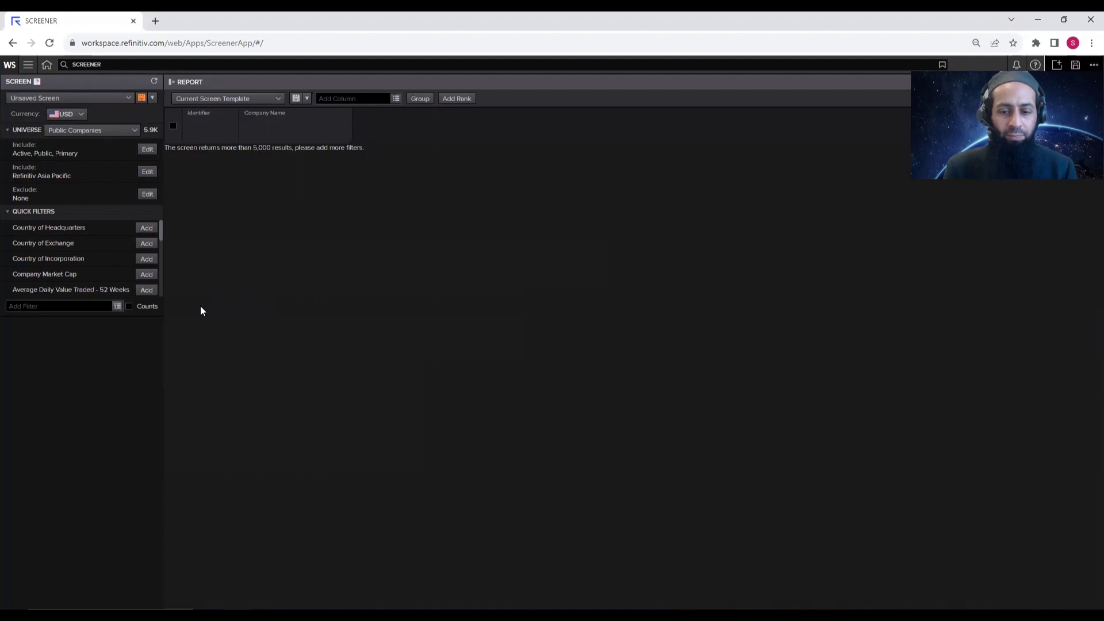
- Add a TRBC Industry Name filter that excludes Financials
{"action": "left_click", "coordinate": [82, 306]}
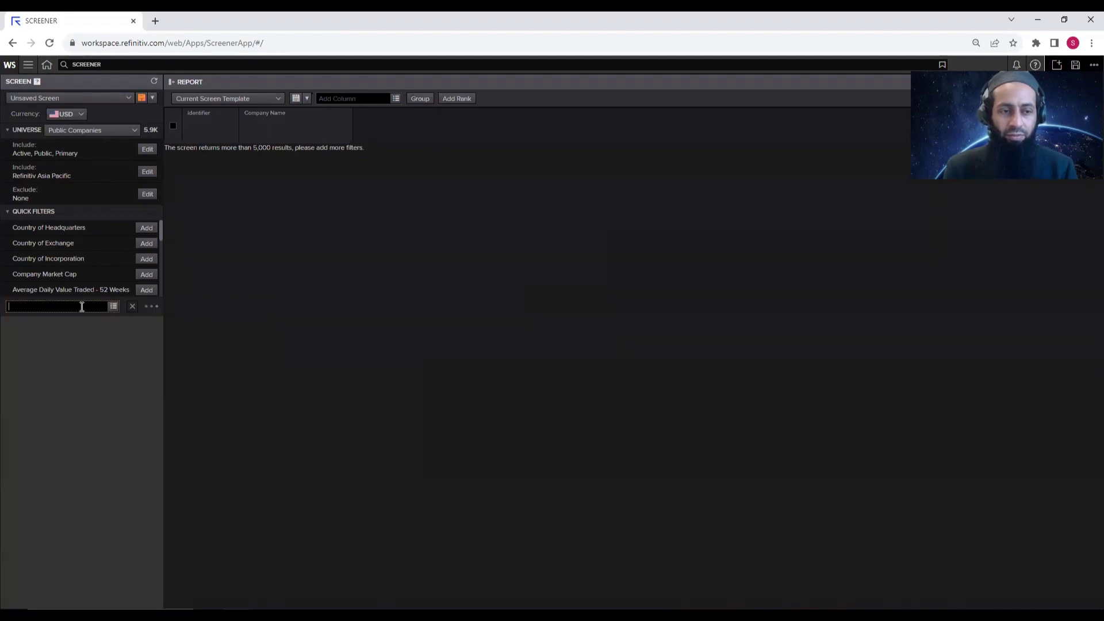
{"action": "scroll", "coordinate": [103, 261], "scroll_direction": "down", "scroll_amount": 3}
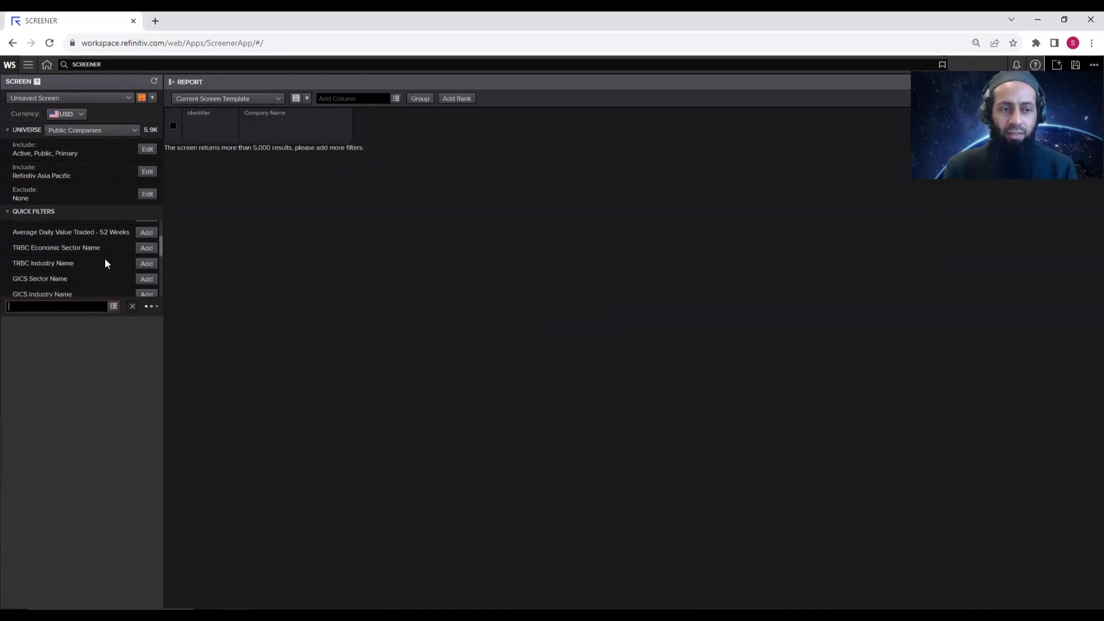
{"action": "left_click", "coordinate": [56, 265]}
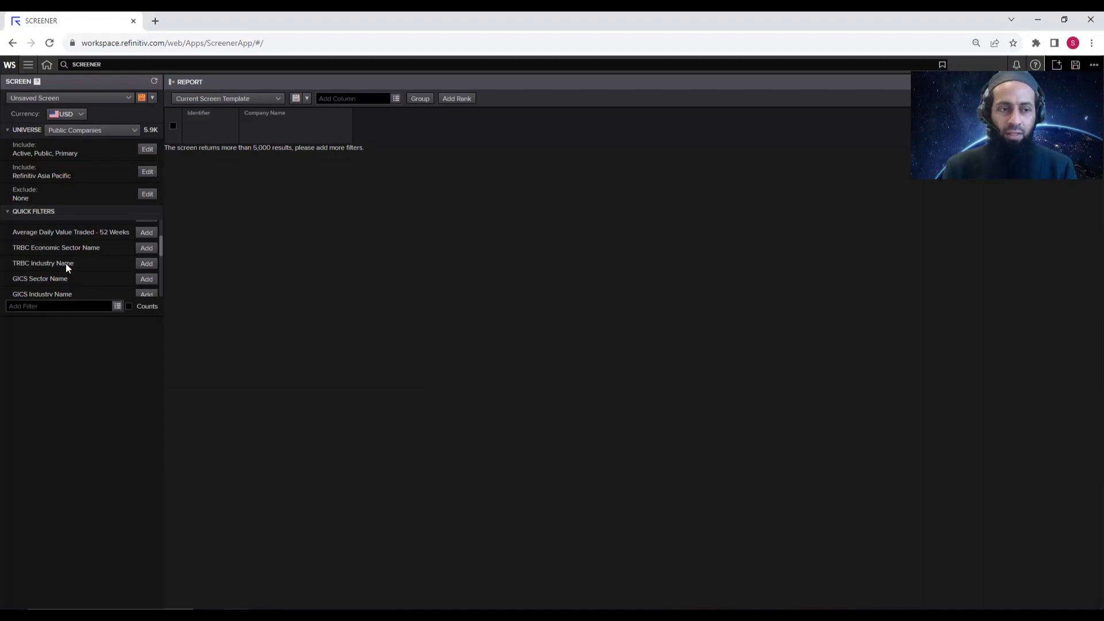
{"action": "left_click", "coordinate": [147, 265]}
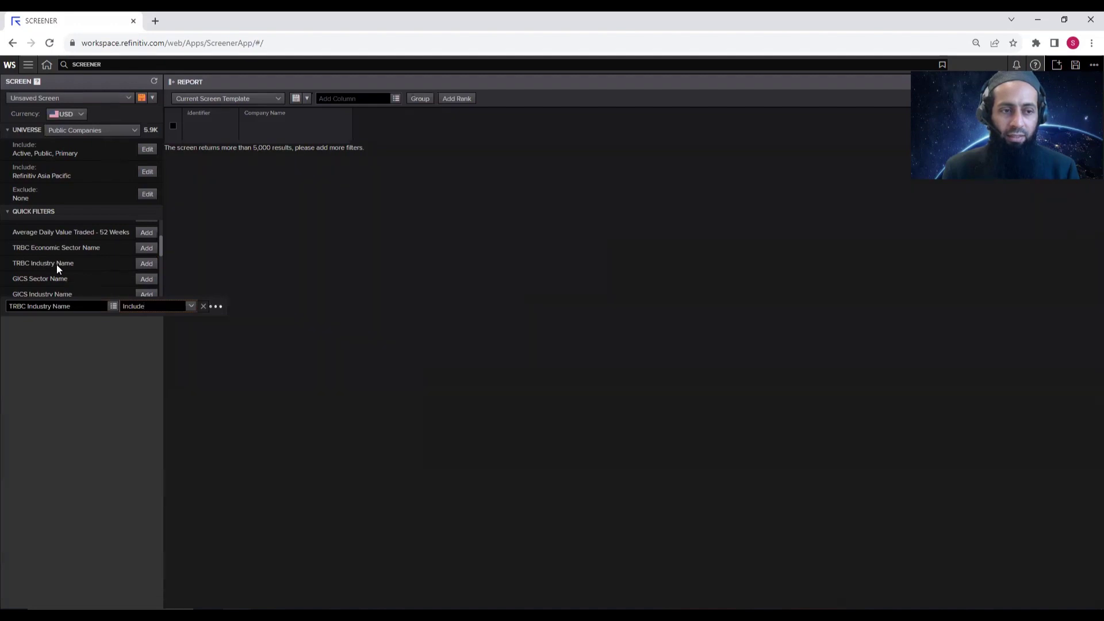
{"action": "left_click", "coordinate": [191, 306]}
{"action": "left_click", "coordinate": [168, 333]}
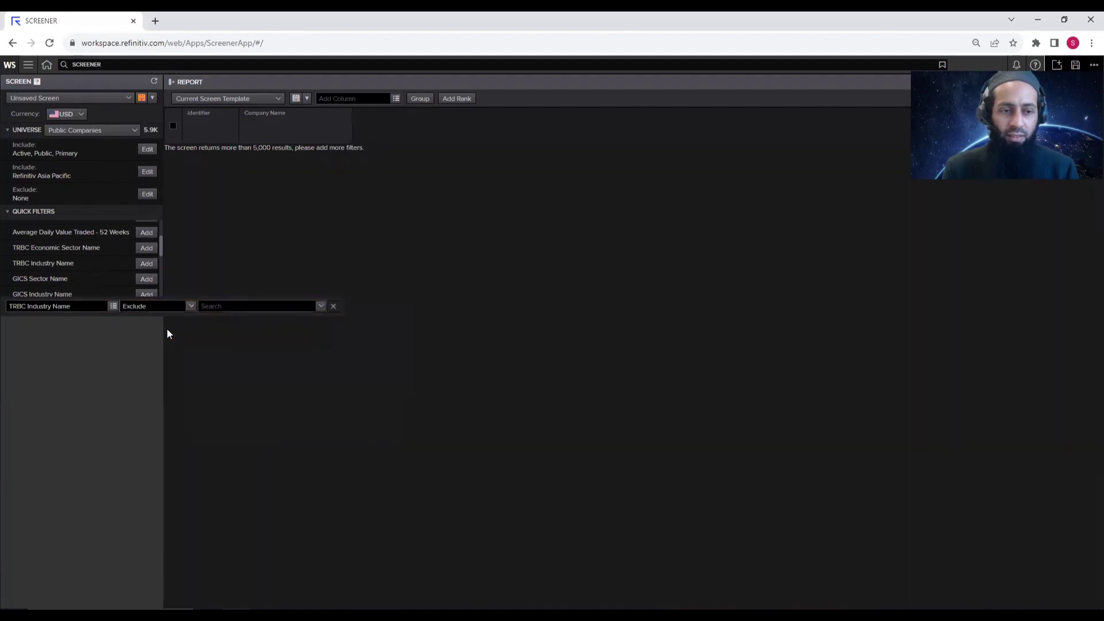
{"action": "left_click", "coordinate": [320, 307]}
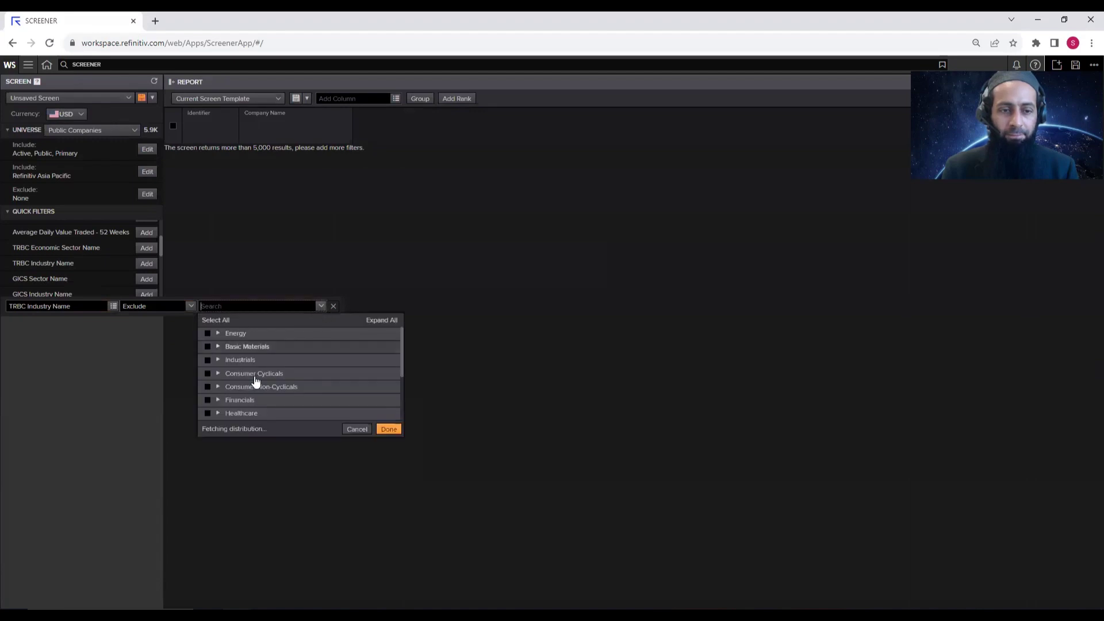
{"action": "left_click", "coordinate": [207, 400]}
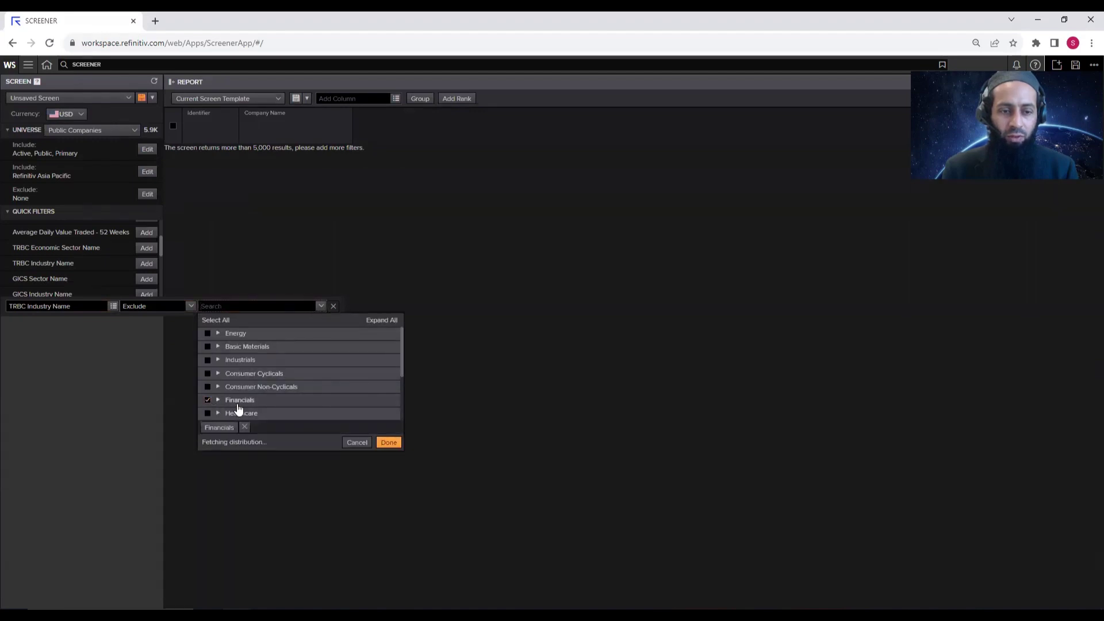
{"action": "left_click", "coordinate": [388, 442]}
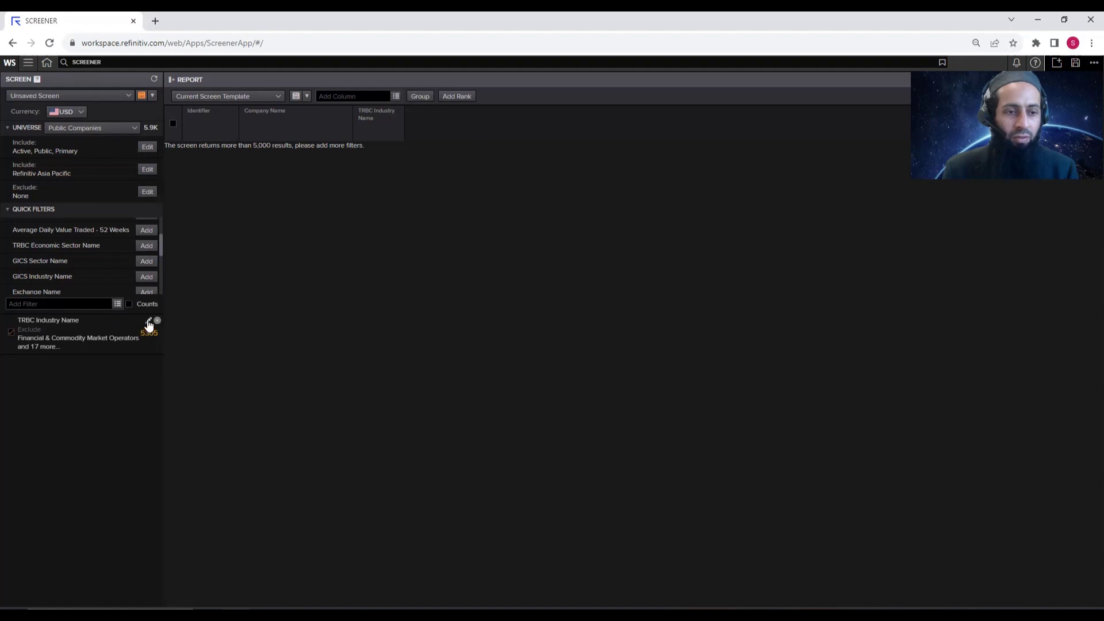
- Extend the TRBC Industry Name exclusion with Real Estate, Institutions, Associations & Organizations, Government Activity, and Academic & Educational Services
{"action": "left_click", "coordinate": [149, 324]}
{"action": "scroll", "coordinate": [247, 386], "scroll_direction": "down", "scroll_amount": 3}
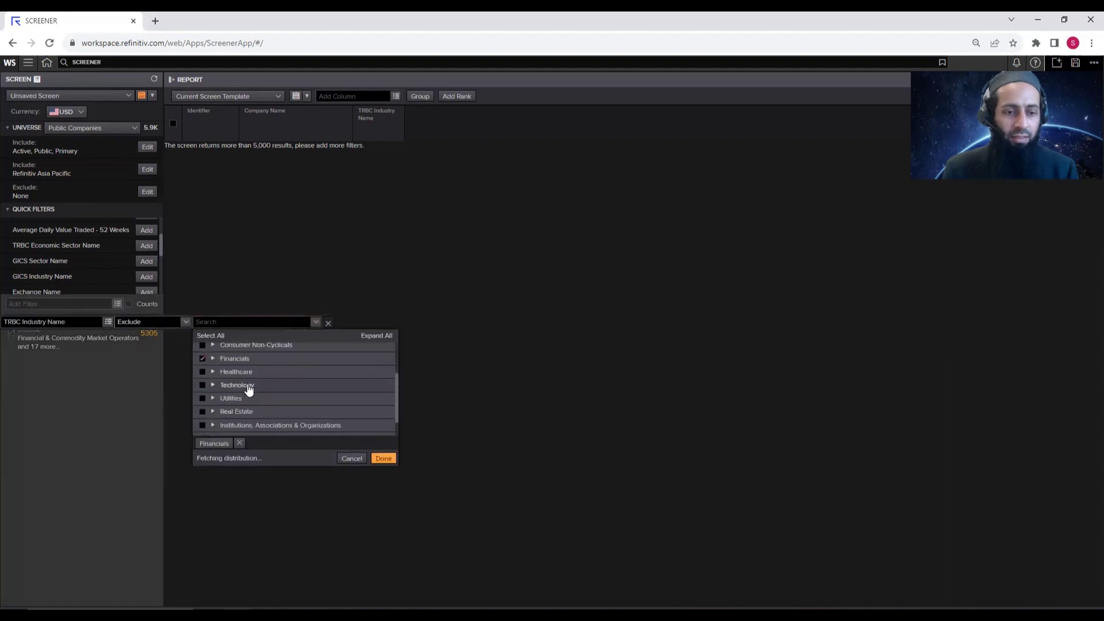
{"action": "left_click", "coordinate": [202, 412]}
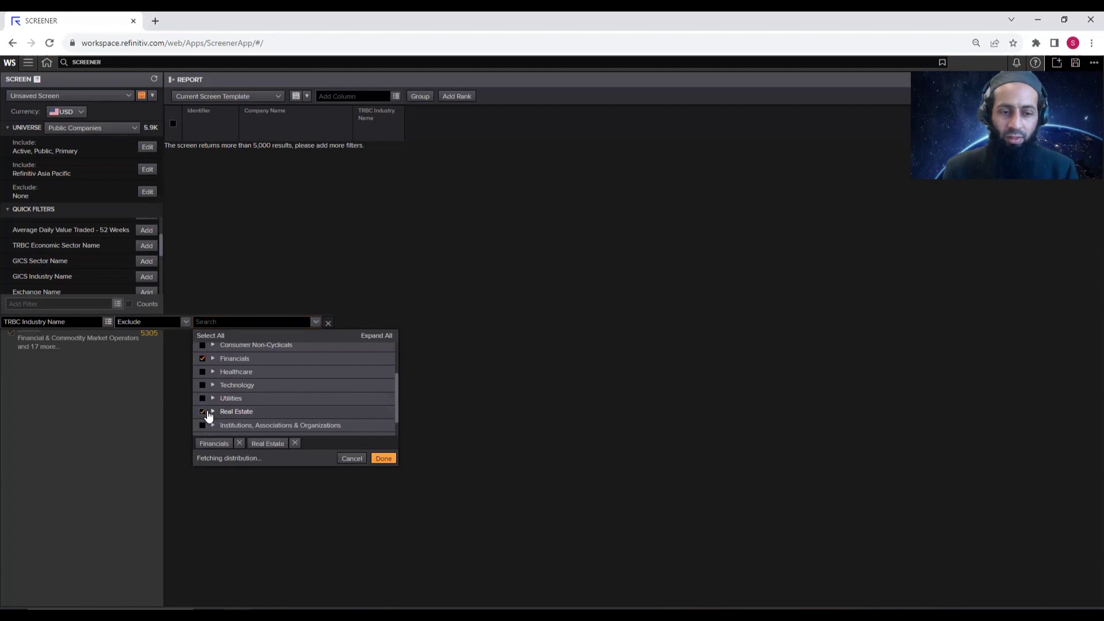
{"action": "scroll", "coordinate": [208, 416], "scroll_direction": "down", "scroll_amount": 2}
{"action": "left_click", "coordinate": [202, 403]}
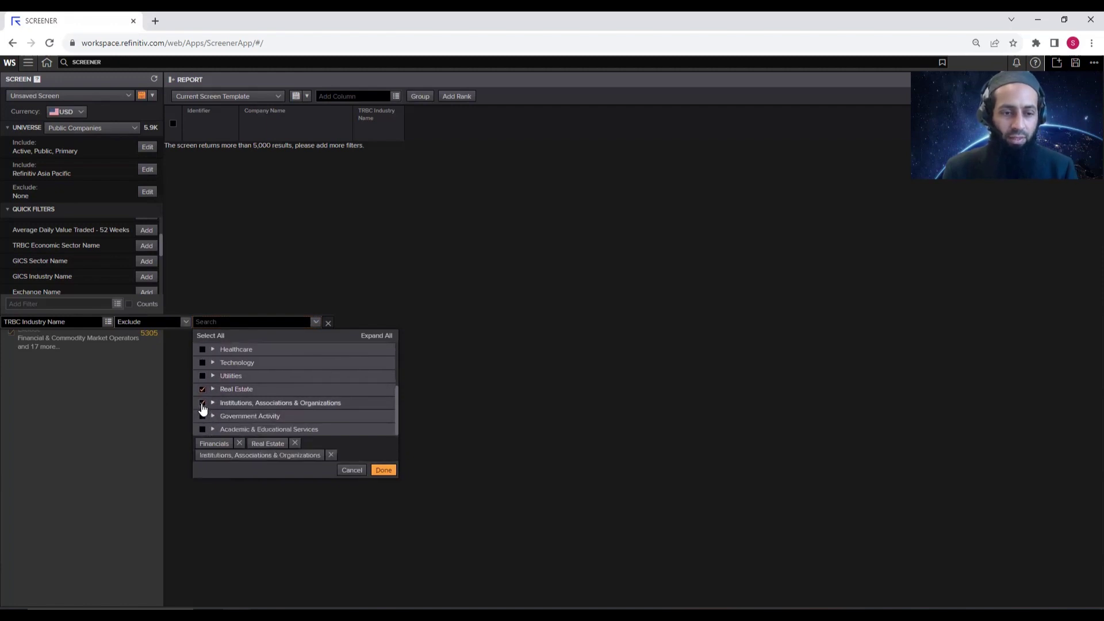
{"action": "left_click", "coordinate": [202, 415]}
{"action": "left_click", "coordinate": [203, 429]}
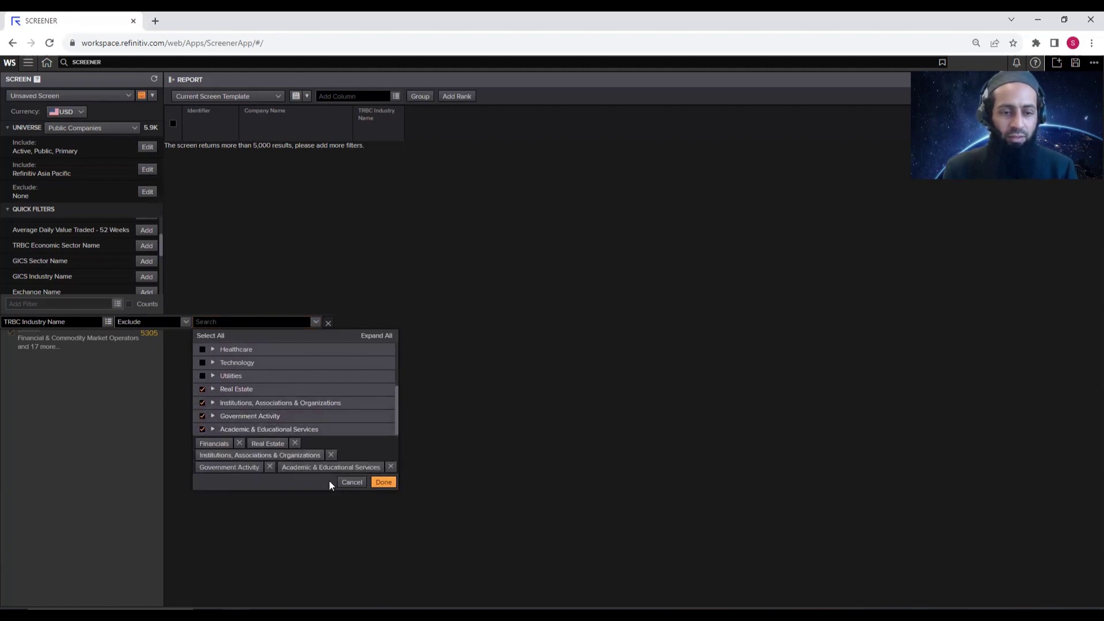
{"action": "left_click", "coordinate": [382, 481]}
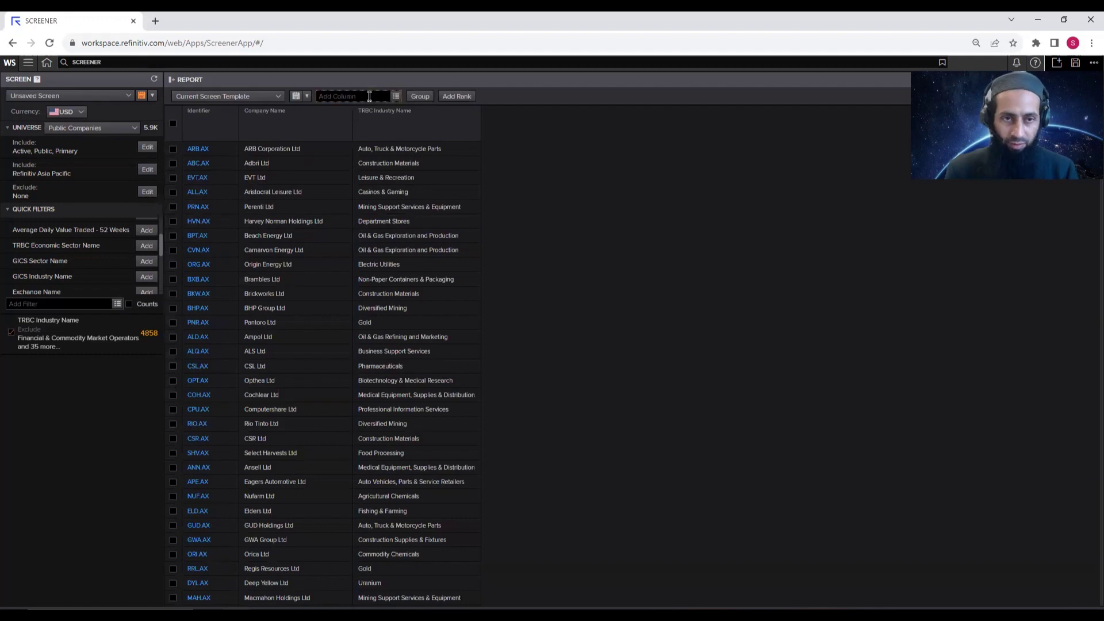
- Add the Country of Exchange and ISIN Code columns to the report
{"action": "type", "text": "co"}
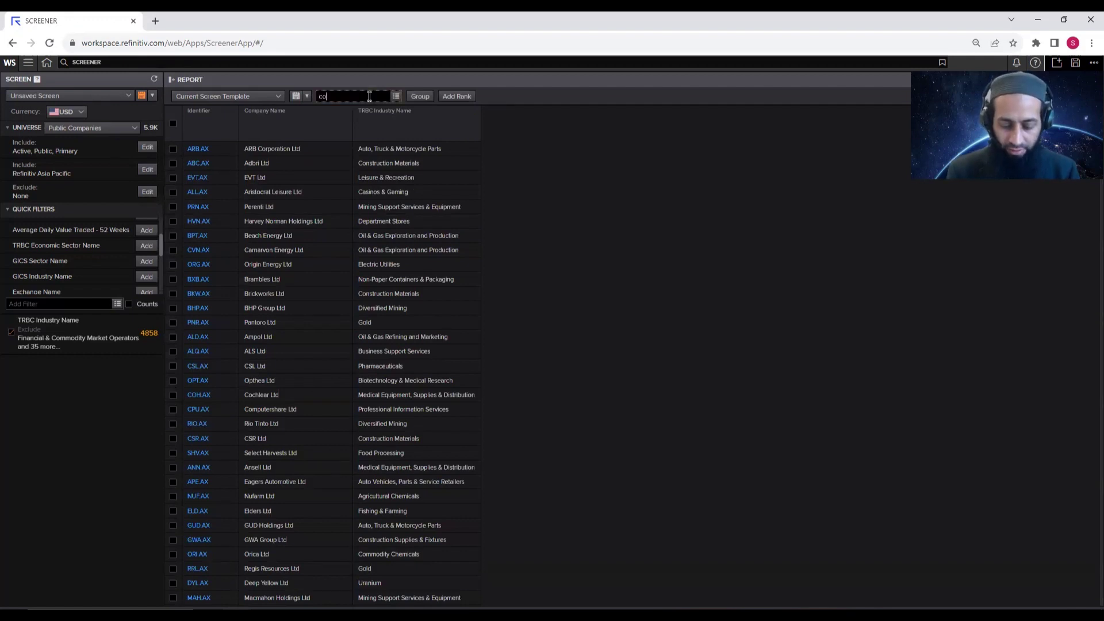
{"action": "type", "text": "untry of ex"}
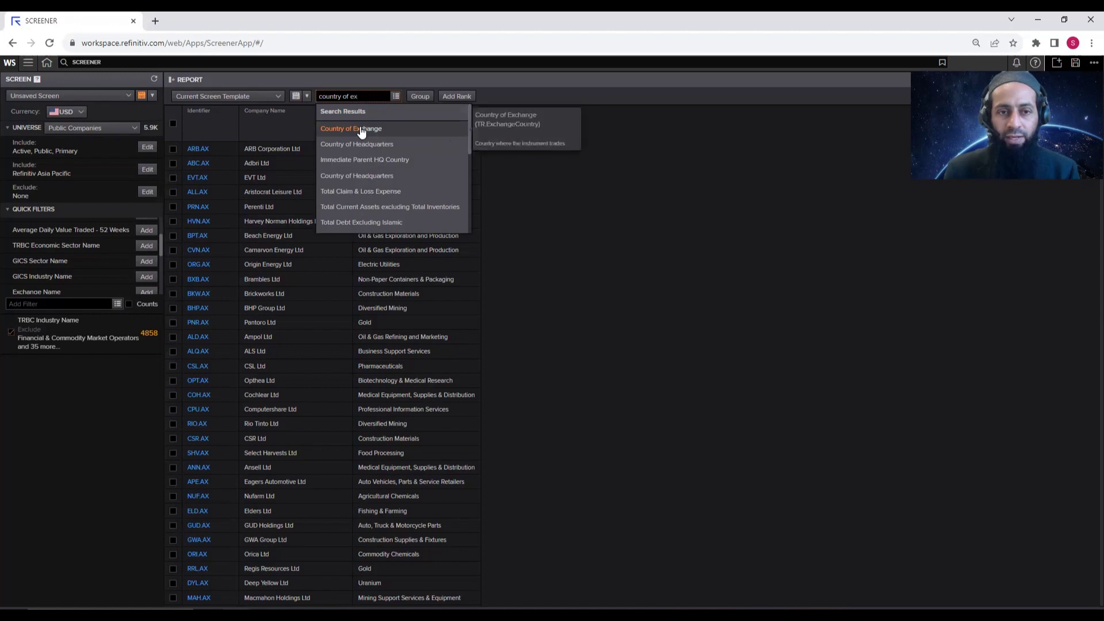
{"action": "left_click", "coordinate": [361, 129]}
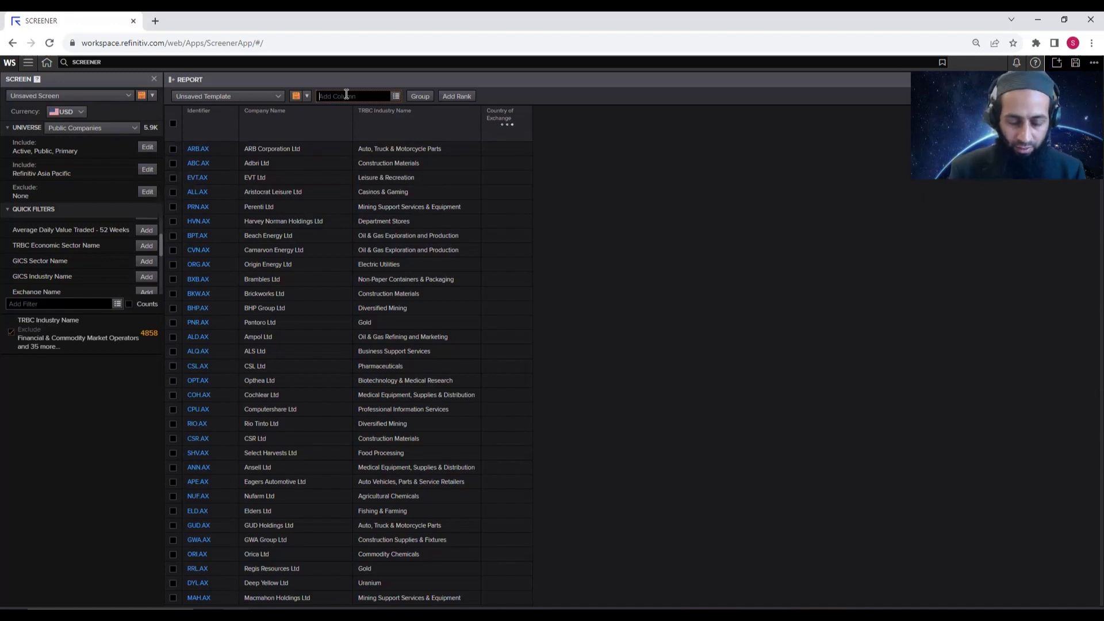
{"action": "type", "text": "isin"}
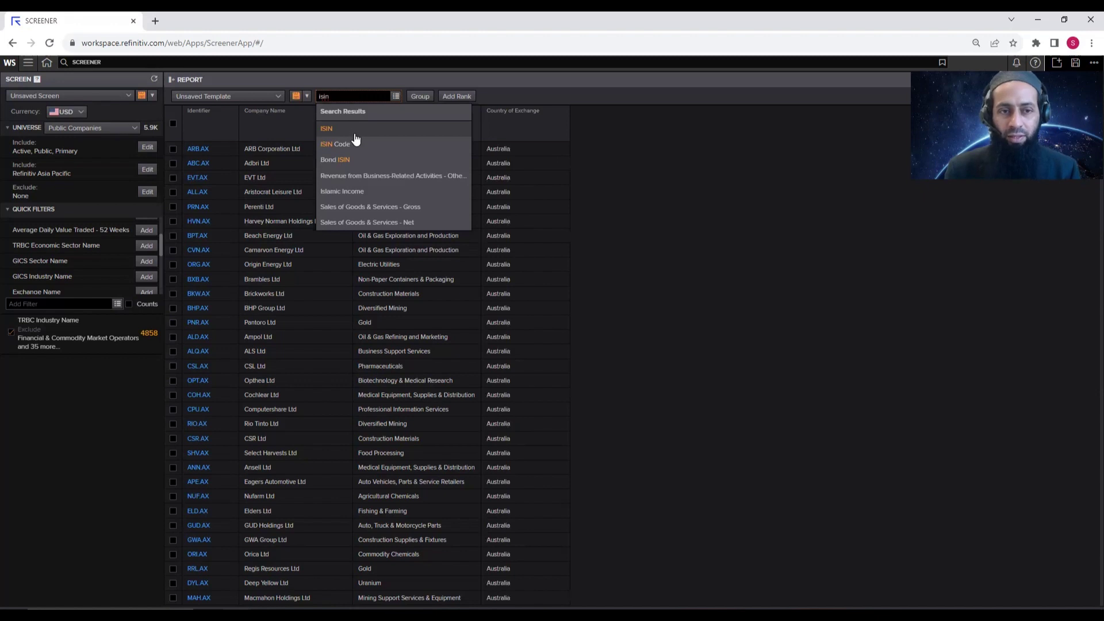
{"action": "left_click", "coordinate": [455, 142]}
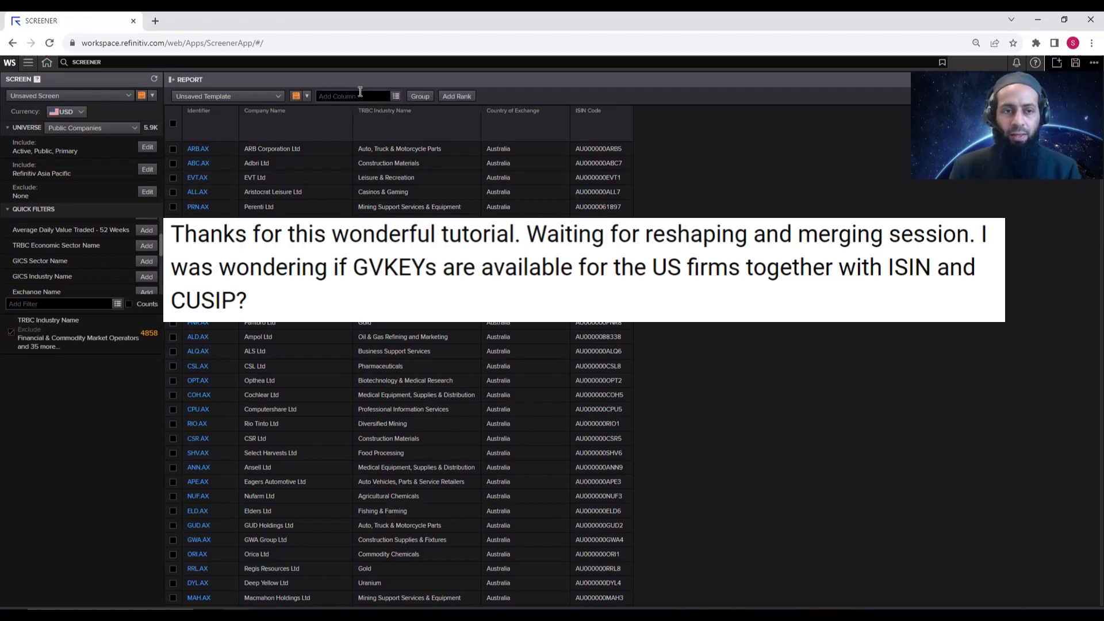
- Search the available report columns for "gvkey" and clear the search text
{"action": "type", "text": "gvkey"}
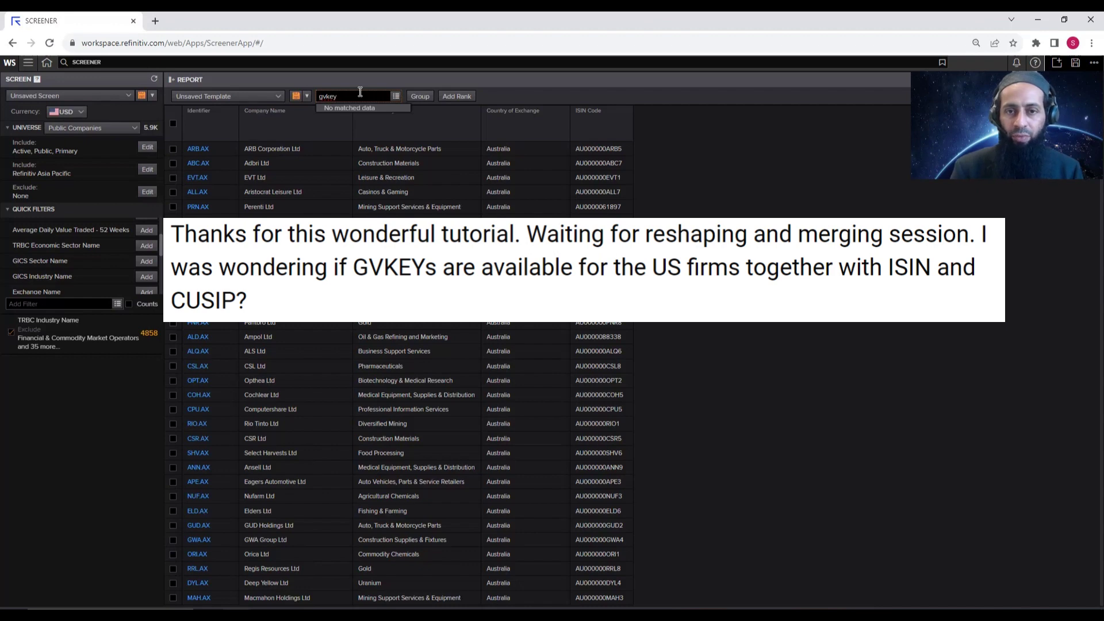
{"action": "key", "text": "BackSpace"}
{"action": "key", "text": "BackSpace"}
{"action": "key", "text": "BackSpace"}
{"action": "key", "text": "BackSpace"}
{"action": "key", "text": "BackSpace"}
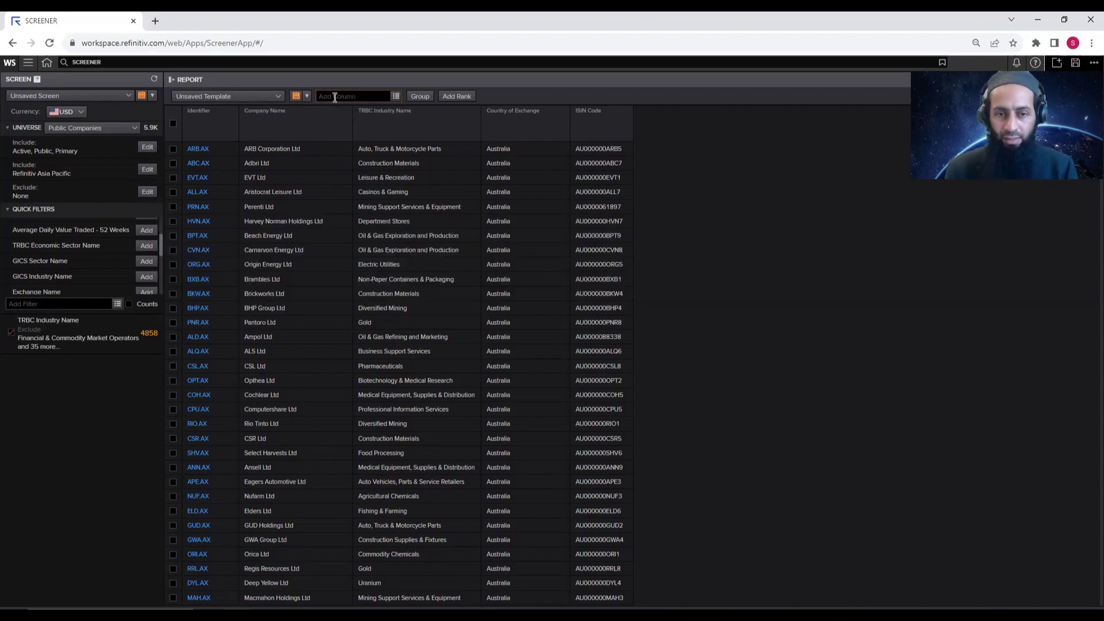
- Find the industry name data items and add the GICS Industry Name column to the report
{"action": "type", "text": "in"}
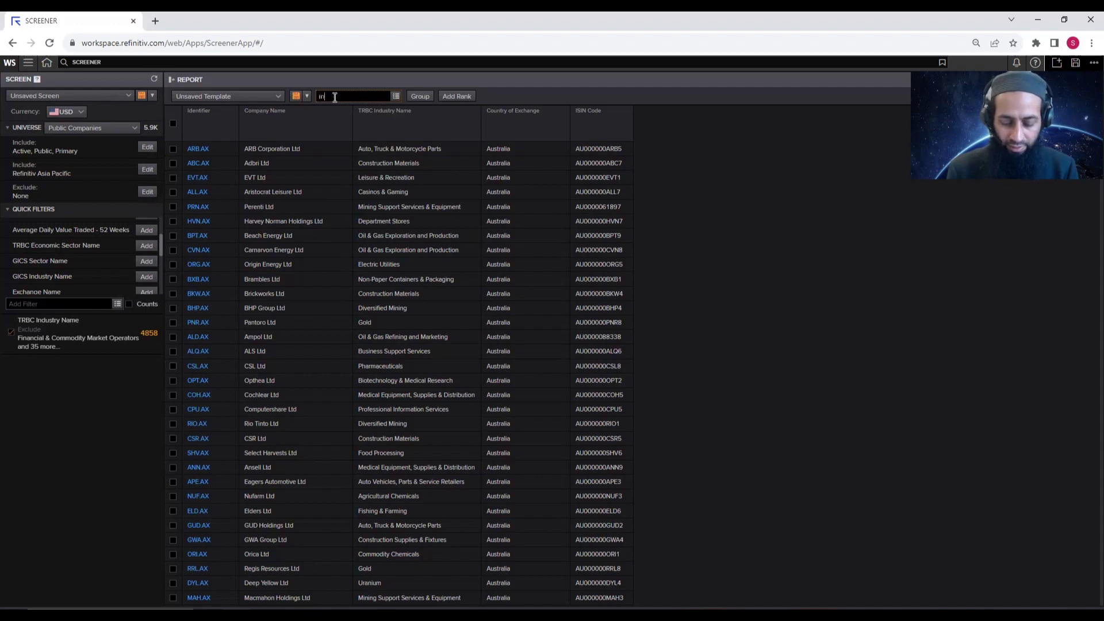
{"action": "type", "text": "dustry name"}
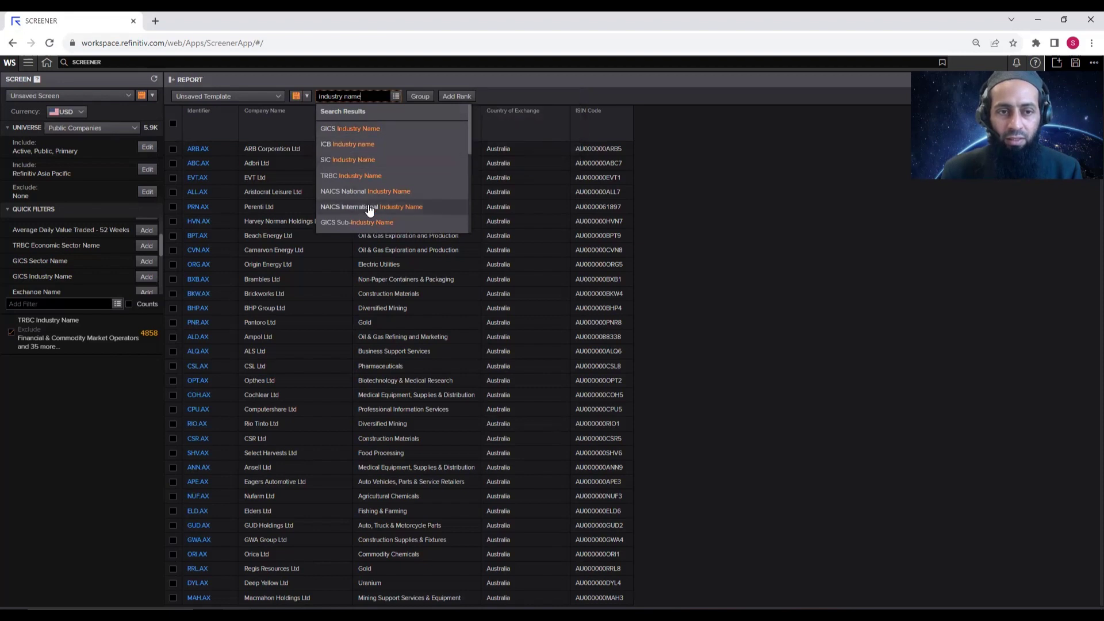
{"action": "mouse_move", "coordinate": [358, 136]}
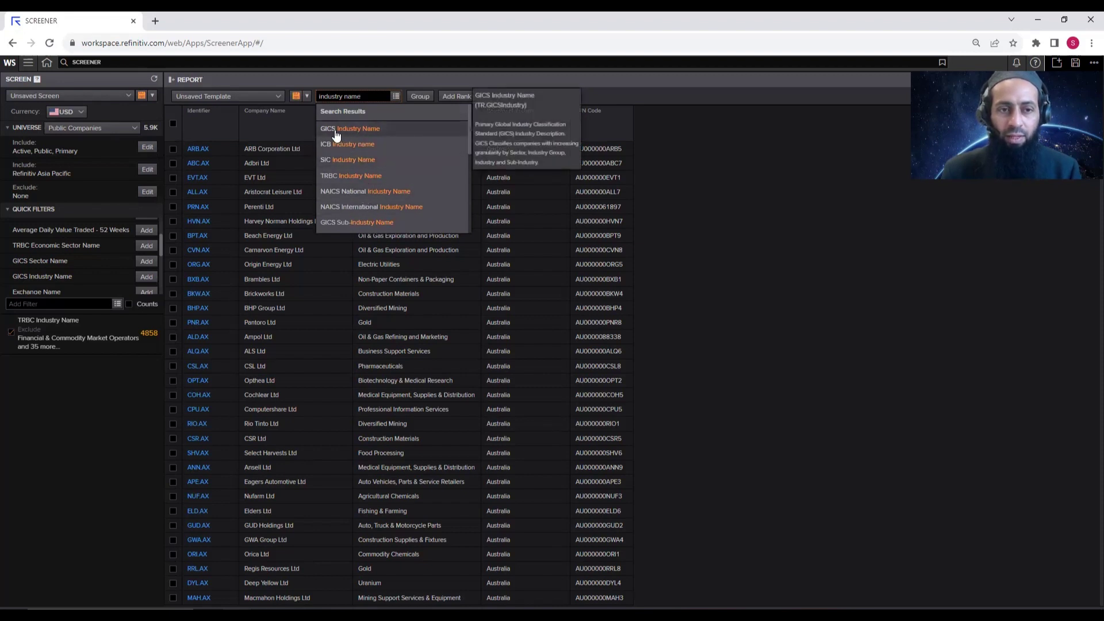
{"action": "left_click", "coordinate": [336, 134]}
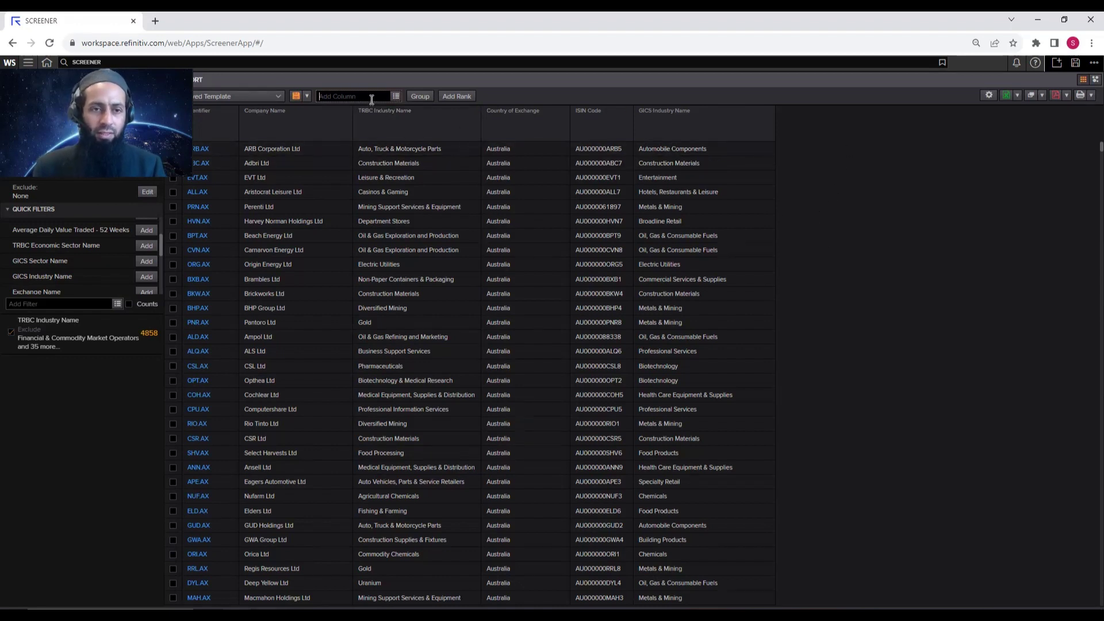
- Search the available columns for "esg score" and add the ESG Score column to the report
{"action": "type", "text": "esg"}
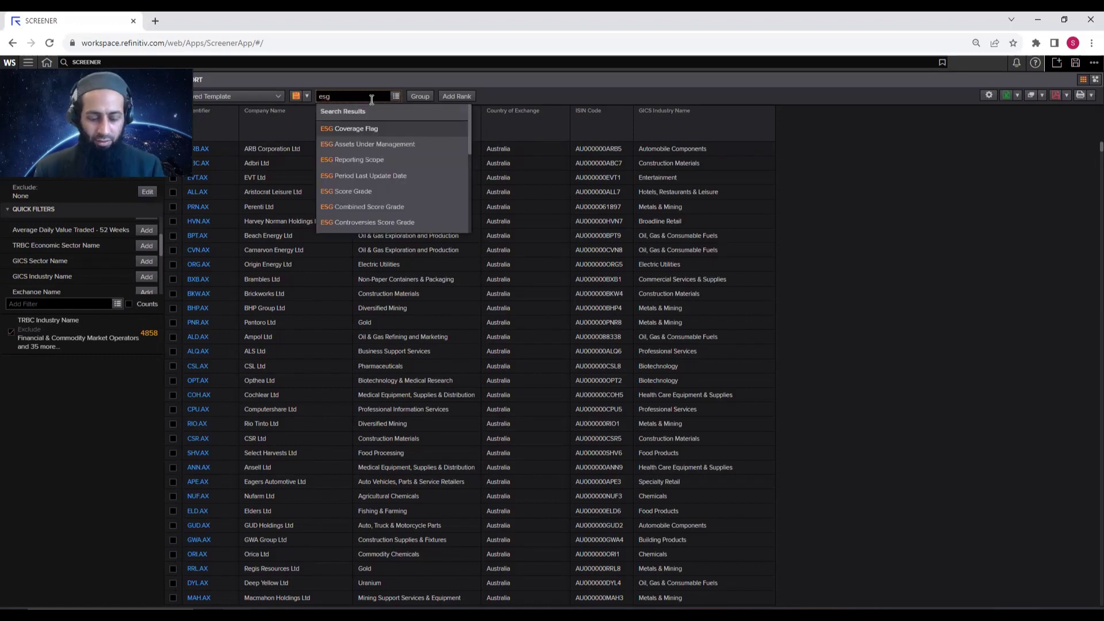
{"action": "type", "text": " score"}
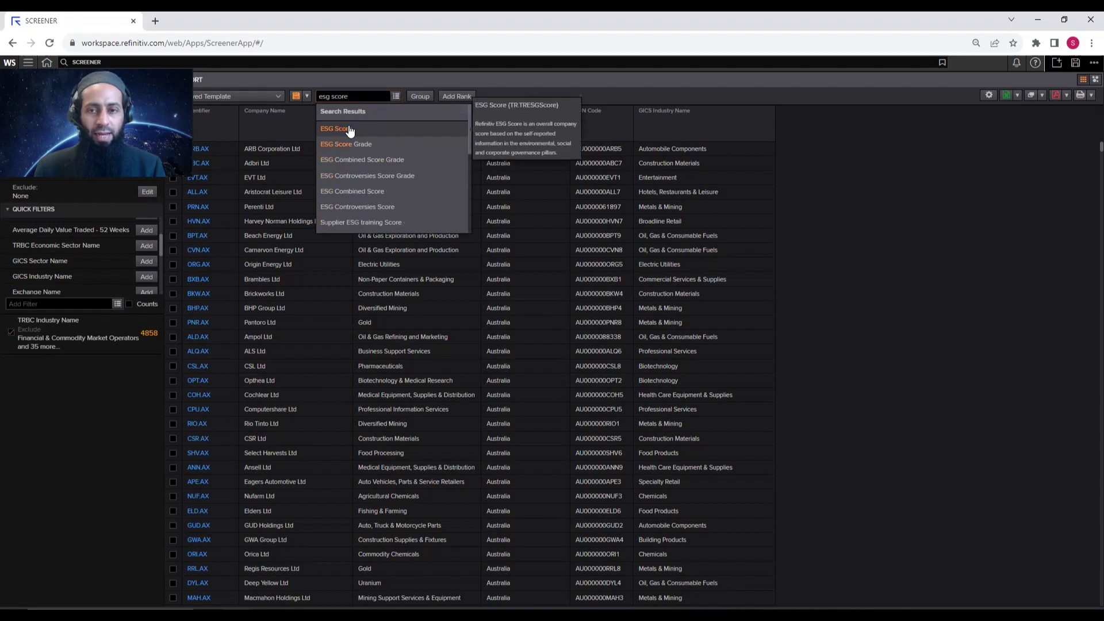
{"action": "left_click", "coordinate": [350, 131]}
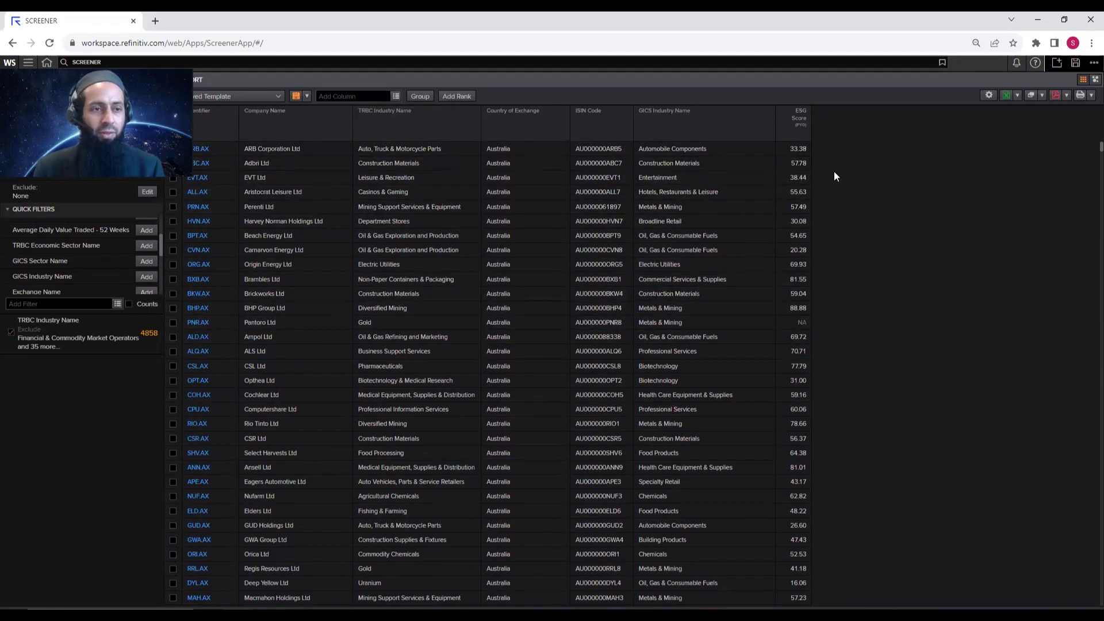
- Open the Data Item Library and expand the Environmental, Social and Governance category
{"action": "left_click", "coordinate": [396, 97]}
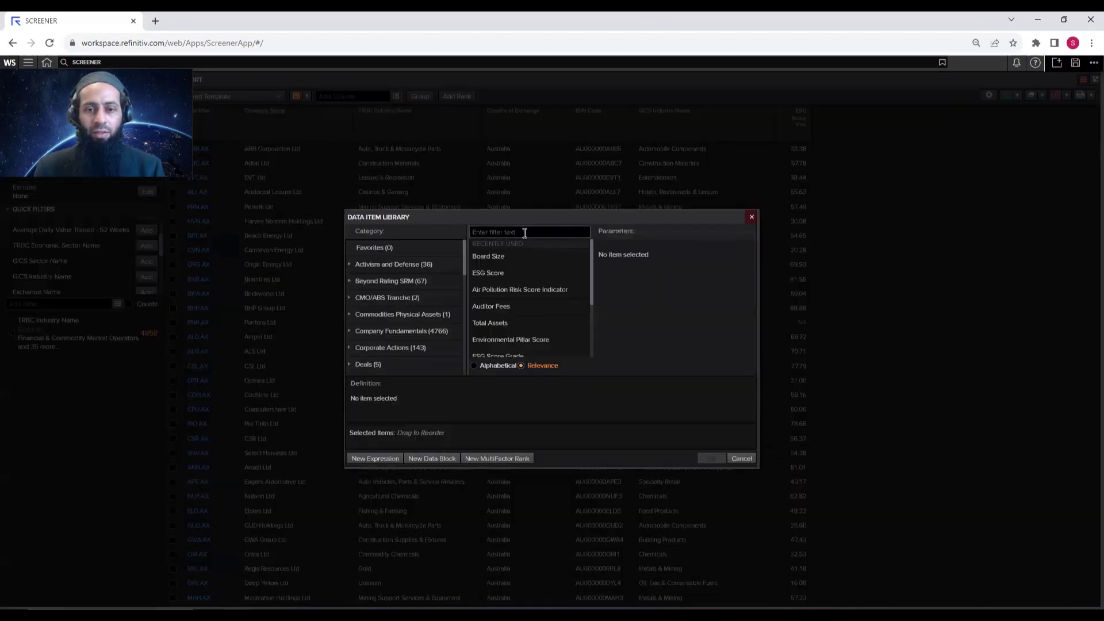
{"action": "left_click", "coordinate": [521, 229]}
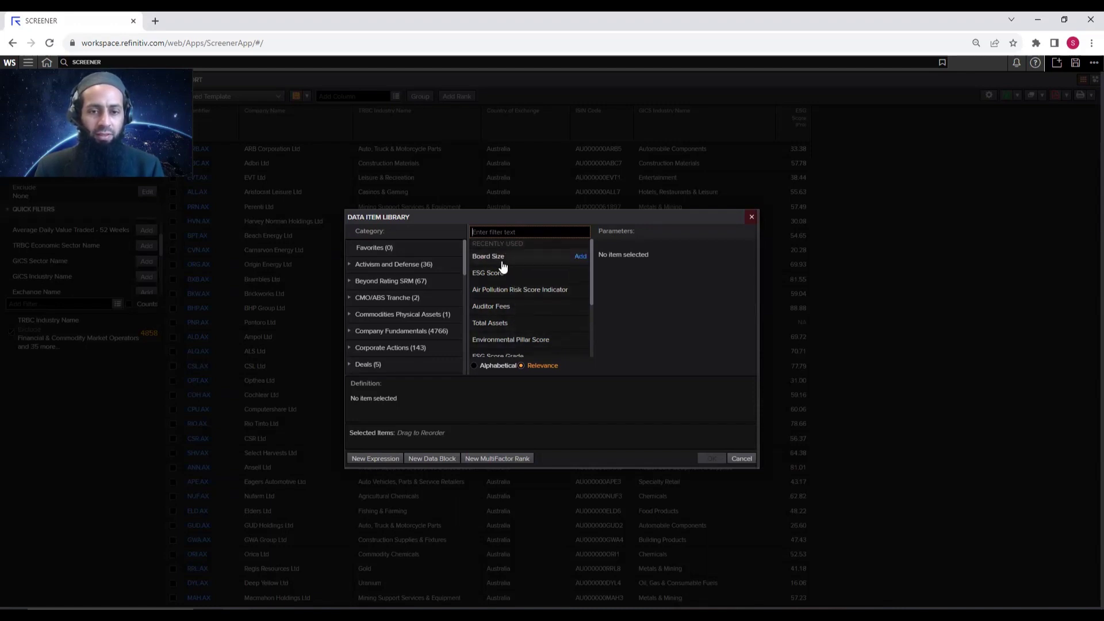
{"action": "scroll", "coordinate": [511, 317], "scroll_direction": "down", "scroll_amount": 2}
{"action": "scroll", "coordinate": [511, 316], "scroll_direction": "up", "scroll_amount": 2}
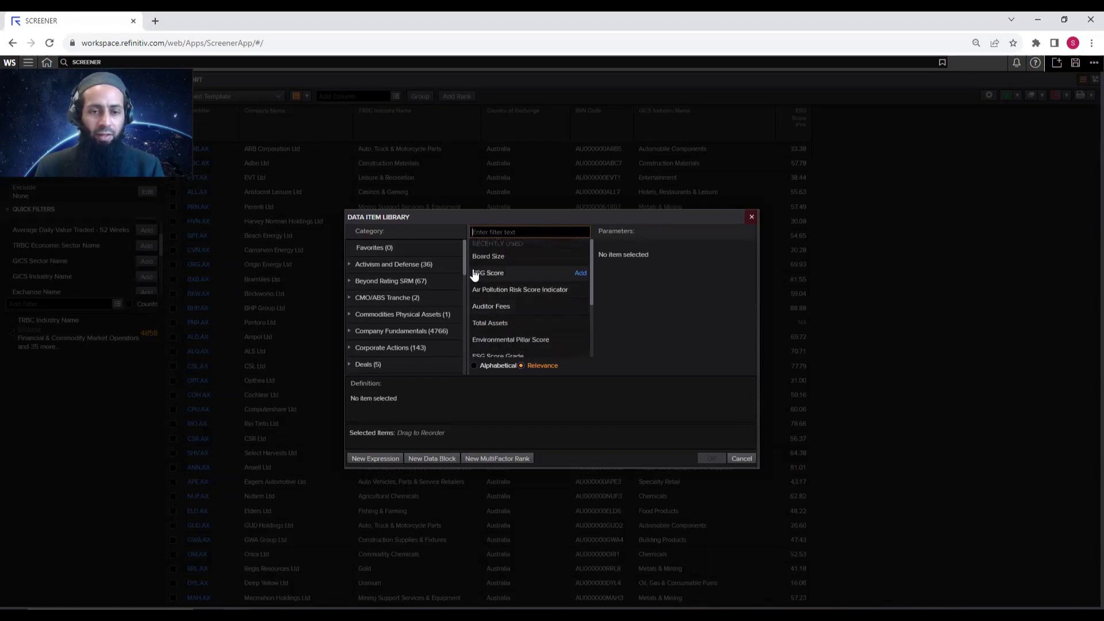
{"action": "left_click_drag", "start_coordinate": [463, 259], "coordinate": [463, 283]}
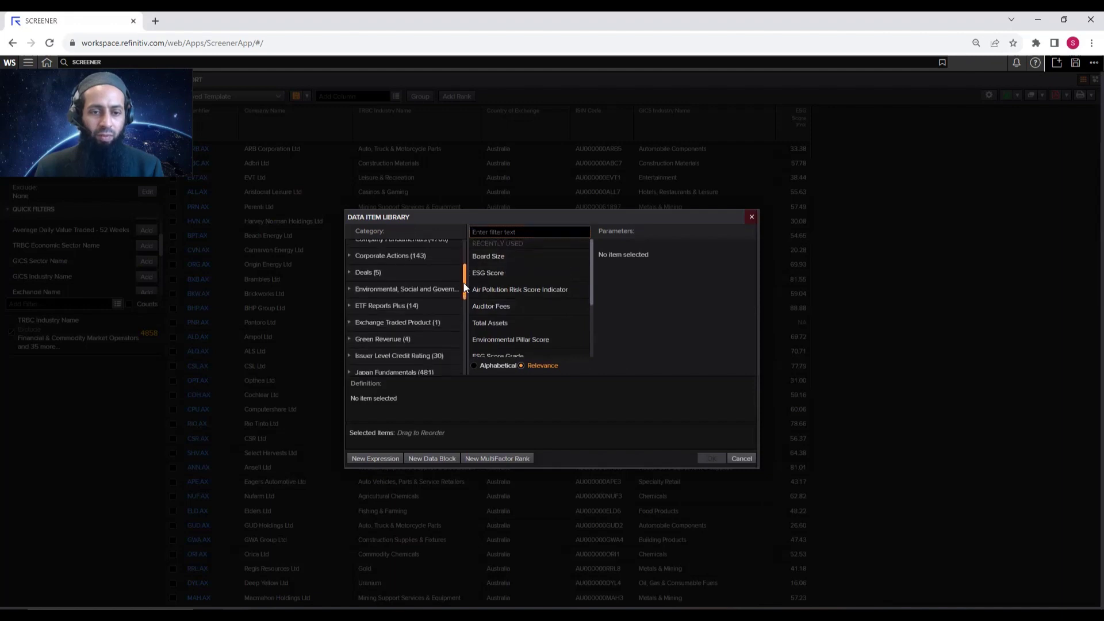
{"action": "left_click", "coordinate": [368, 292]}
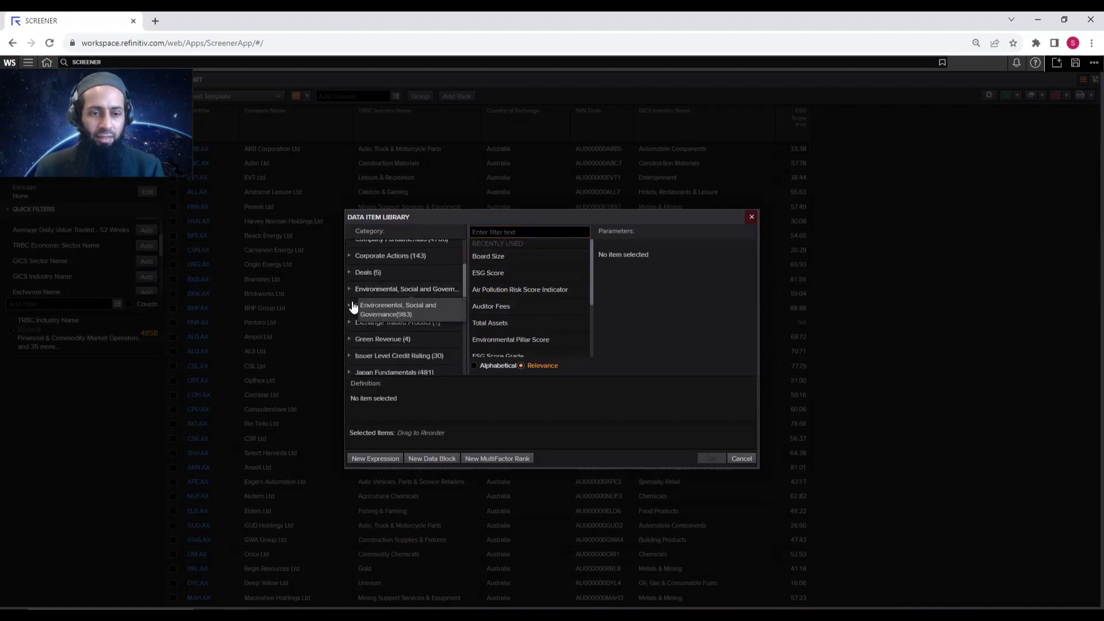
{"action": "left_click", "coordinate": [352, 294]}
{"action": "left_click", "coordinate": [352, 291]}
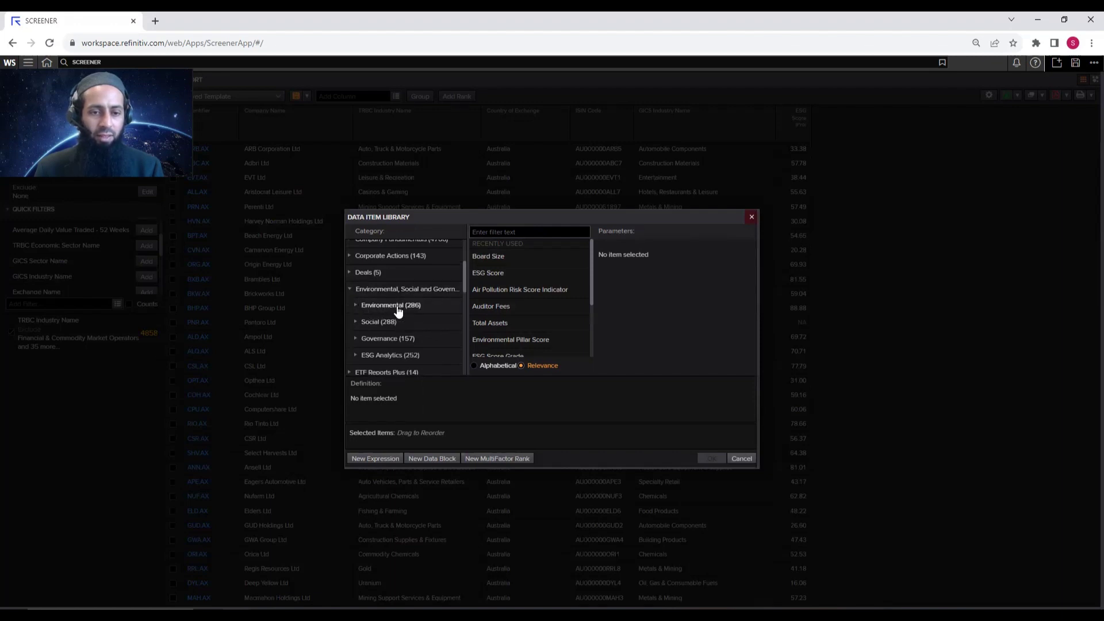
- Look at the Resource Use data items under Environmental and collapse that category again
{"action": "left_click", "coordinate": [365, 308]}
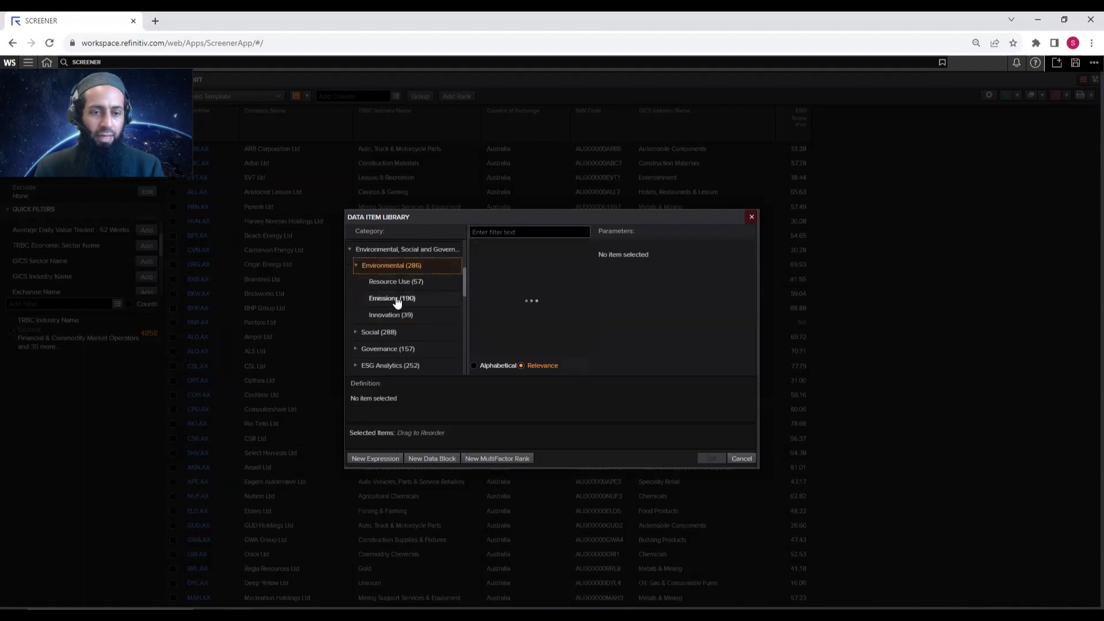
{"action": "left_click", "coordinate": [378, 283]}
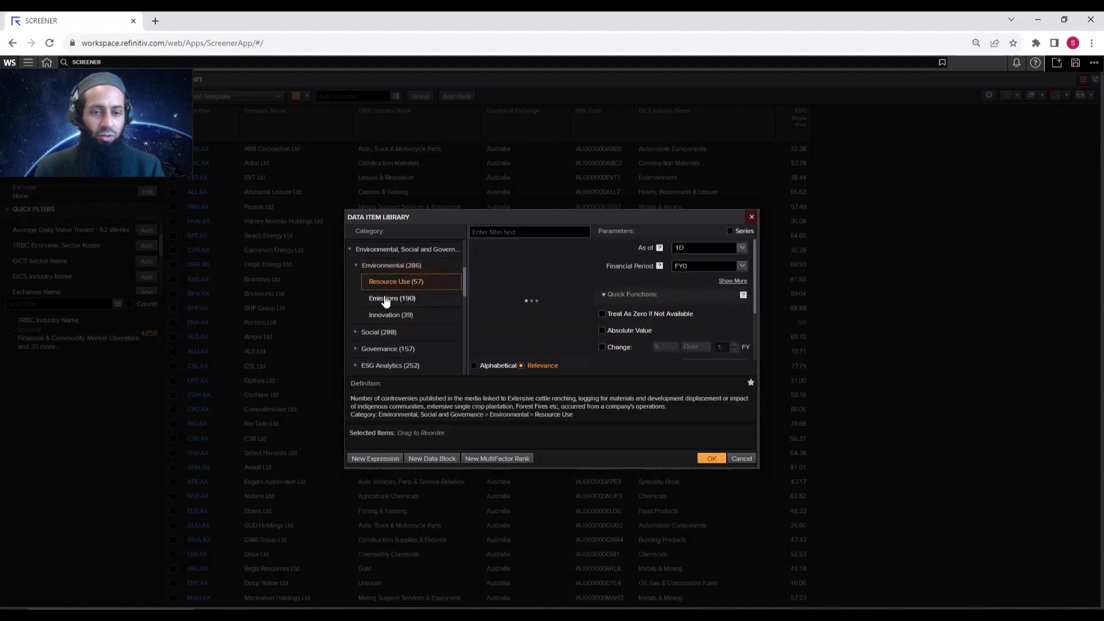
{"action": "left_click", "coordinate": [356, 265]}
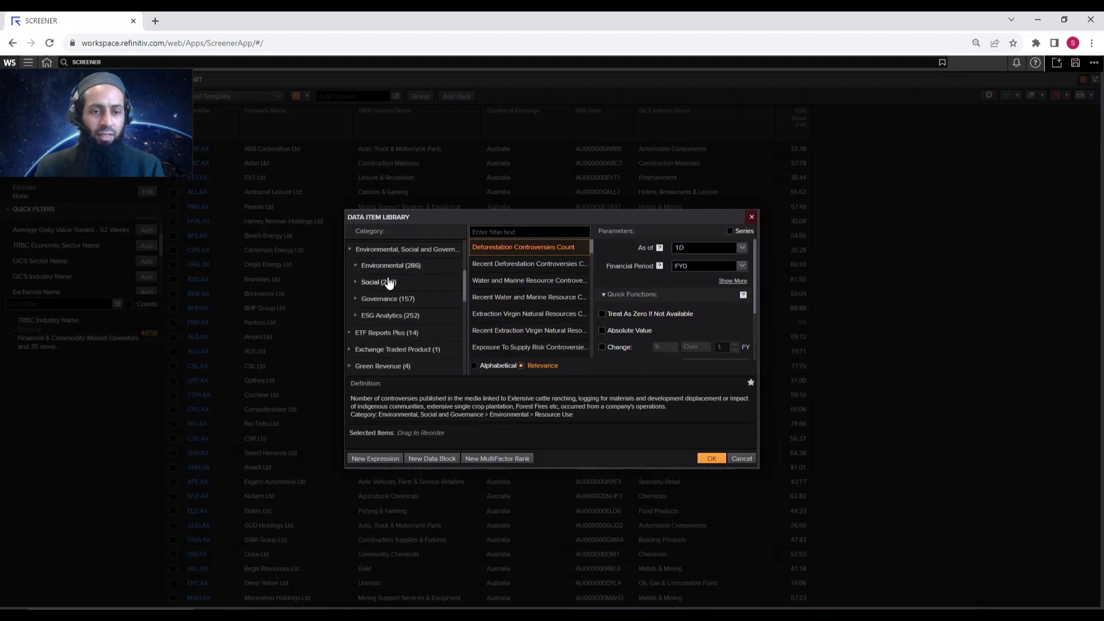
- Add ESG Score from the Overall Scores & Grades category under ESG Analytics as a series covering the last 3 fiscal years
{"action": "left_click", "coordinate": [356, 315]}
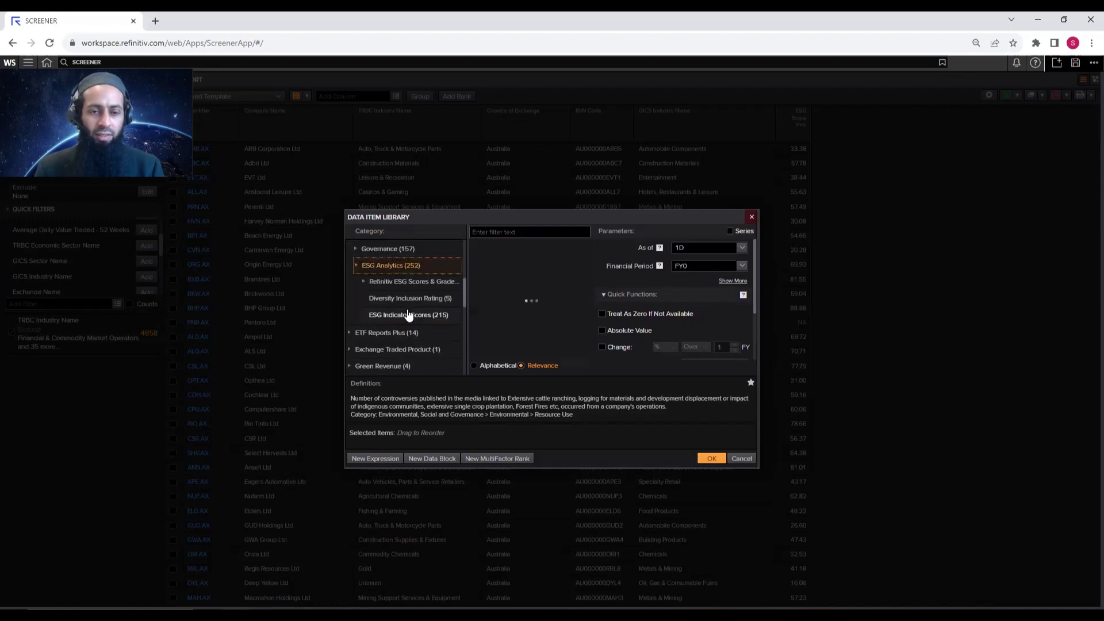
{"action": "left_click", "coordinate": [367, 281]}
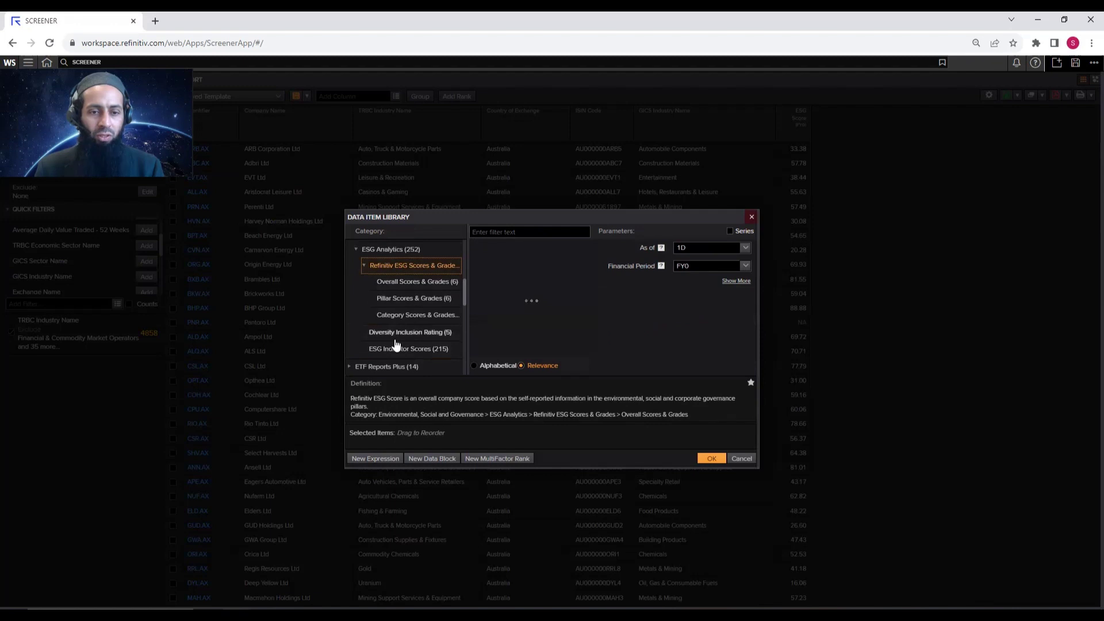
{"action": "left_click", "coordinate": [423, 287]}
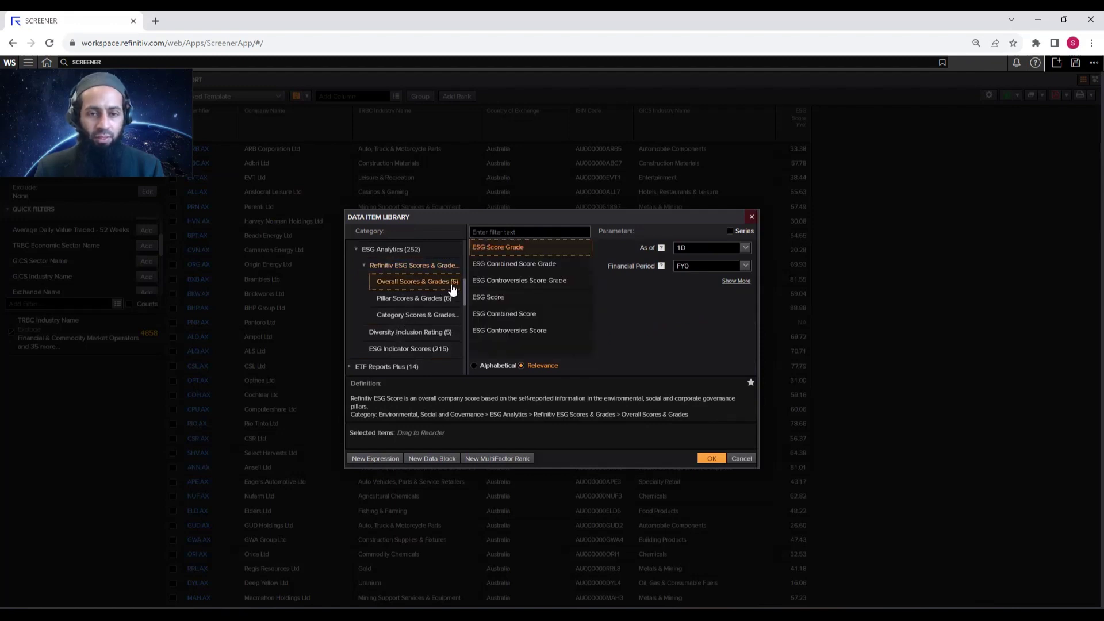
{"action": "left_click", "coordinate": [489, 300]}
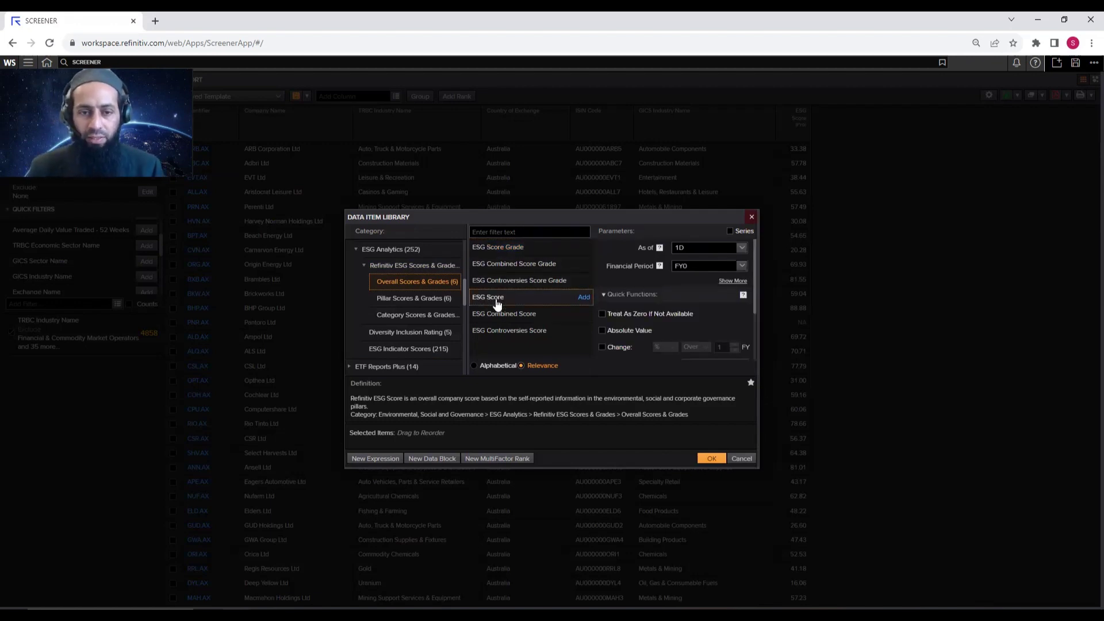
{"action": "left_click", "coordinate": [729, 231]}
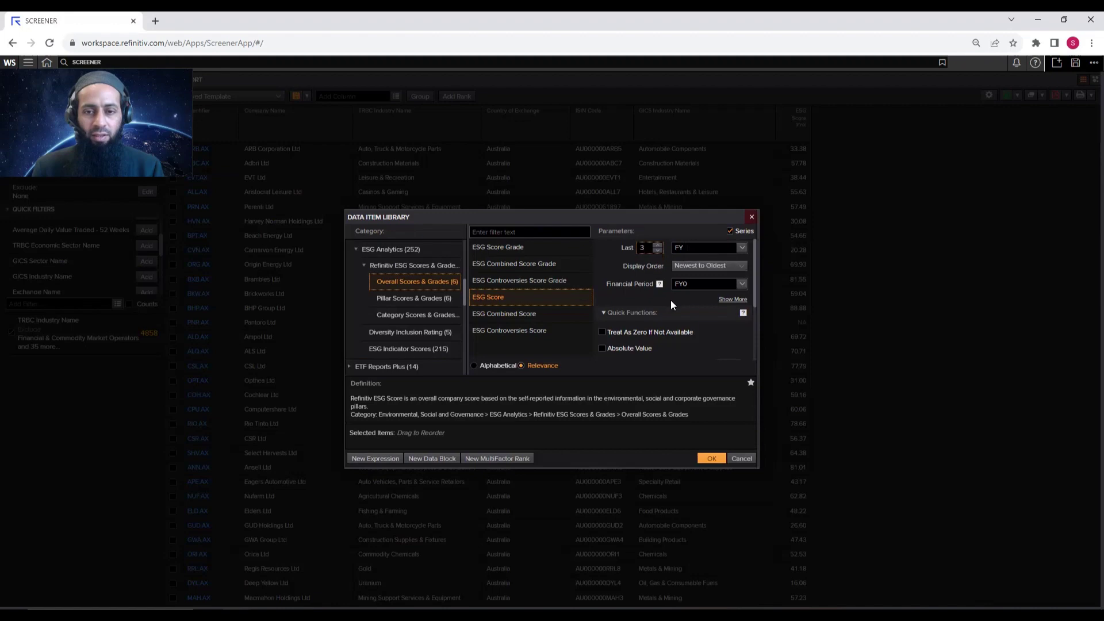
{"action": "left_click", "coordinate": [710, 458]}
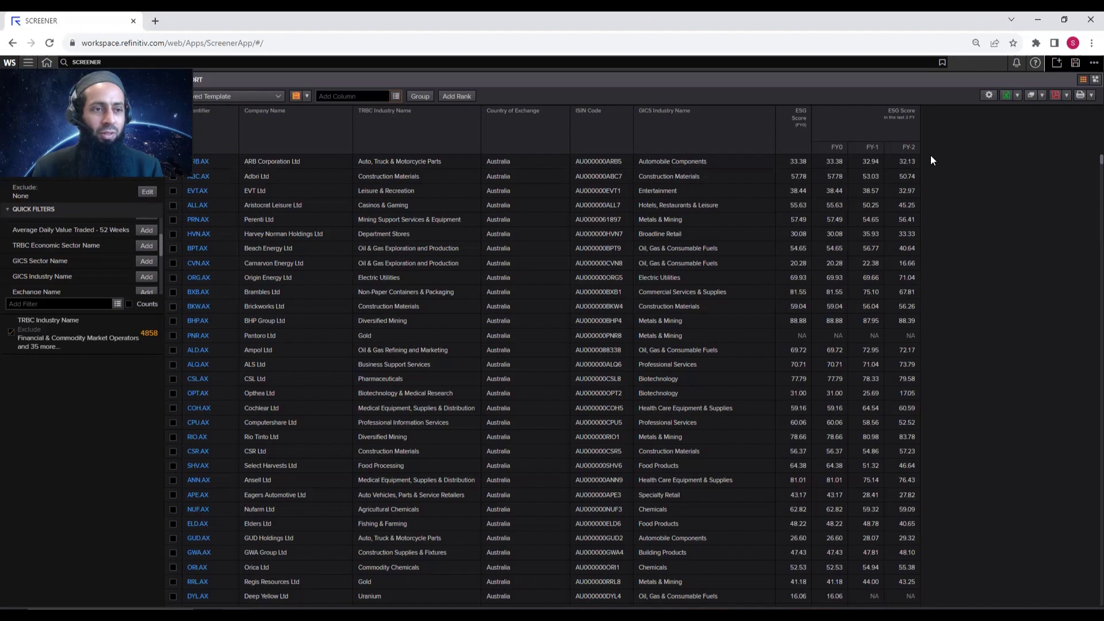
- Edit the three-year ESG Score series column to output Date in addition to Value
{"action": "right_click", "coordinate": [867, 119]}
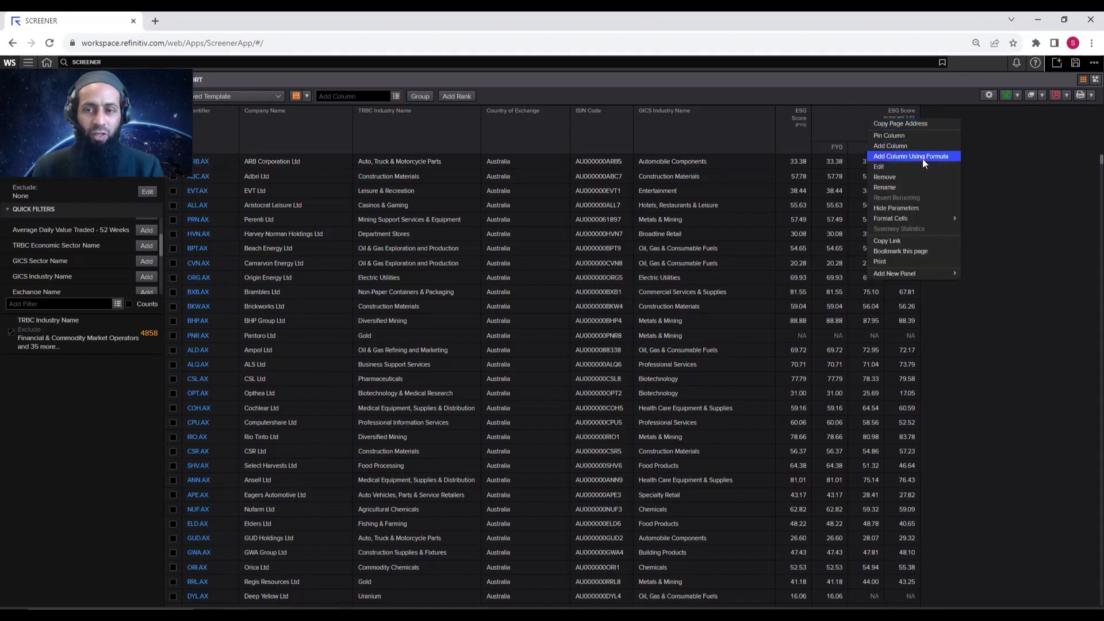
{"action": "left_click", "coordinate": [888, 166]}
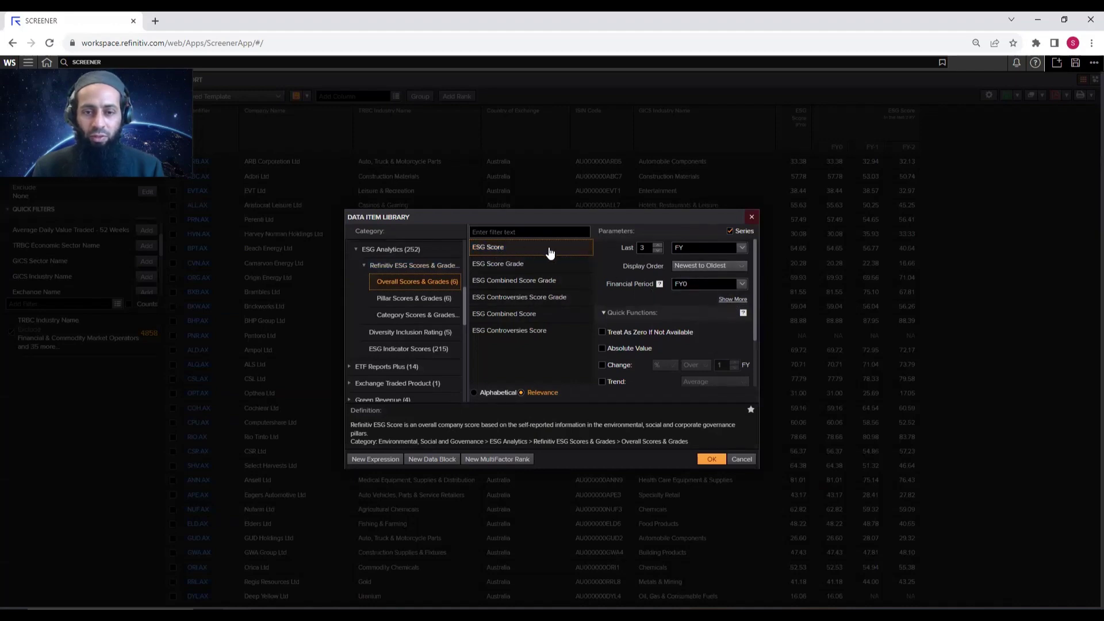
{"action": "left_click", "coordinate": [733, 299]}
{"action": "scroll", "coordinate": [728, 315], "scroll_direction": "down", "scroll_amount": 2}
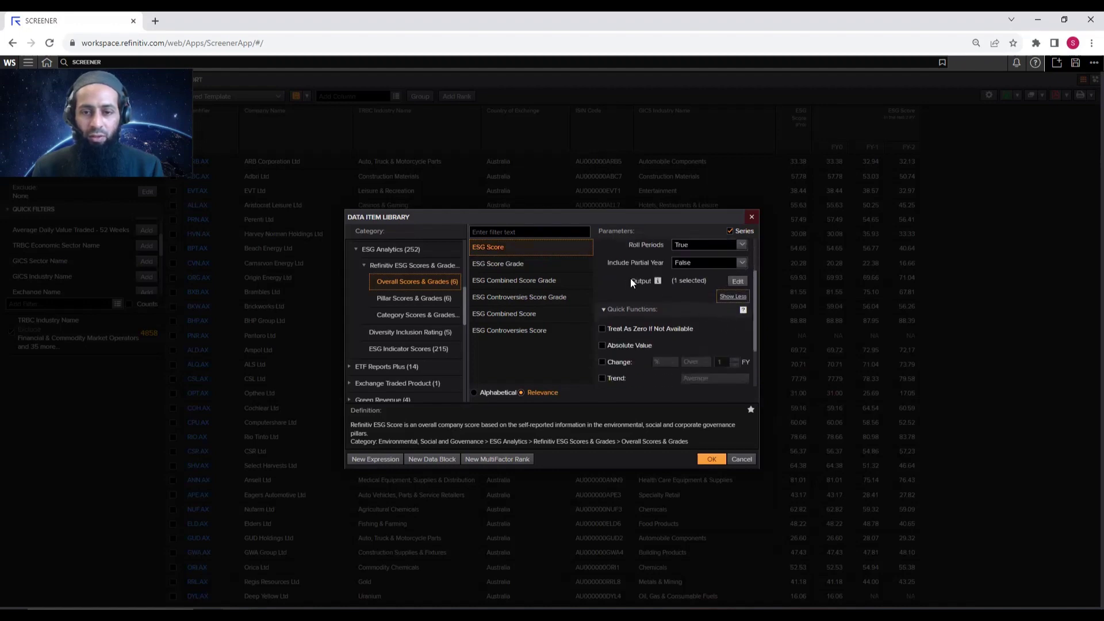
{"action": "left_click", "coordinate": [737, 282]}
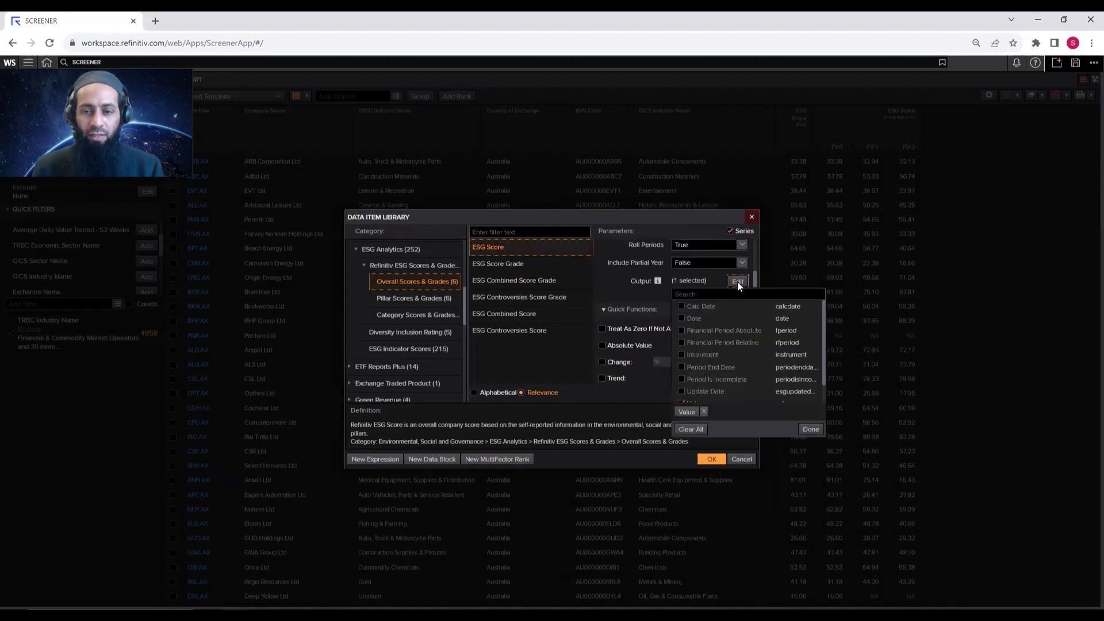
{"action": "left_click", "coordinate": [683, 319]}
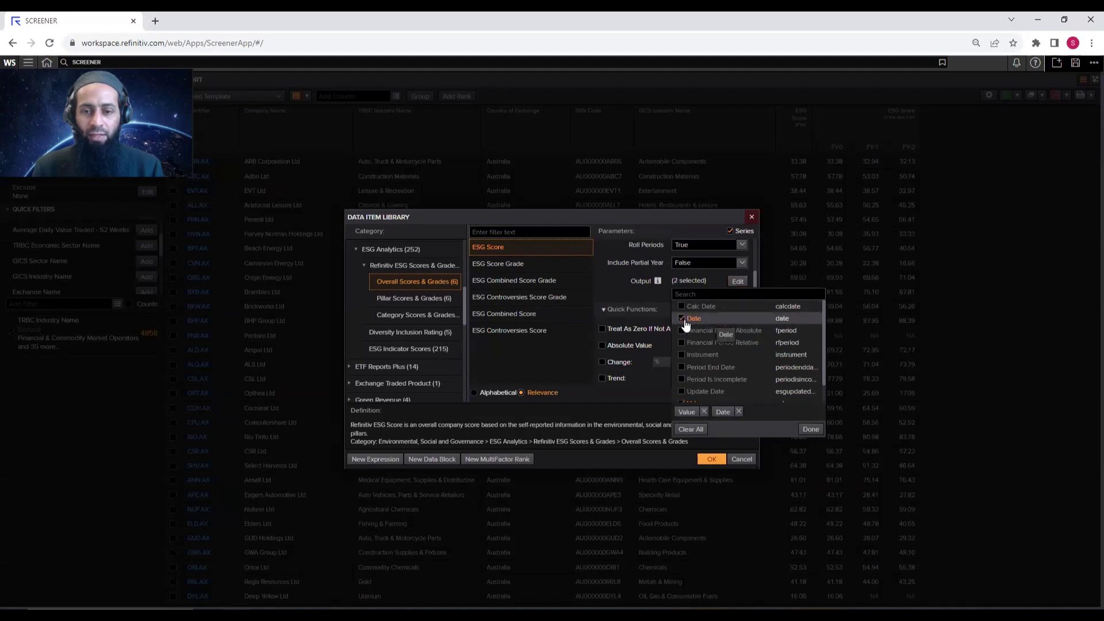
{"action": "scroll", "coordinate": [699, 338], "scroll_direction": "down", "scroll_amount": 1}
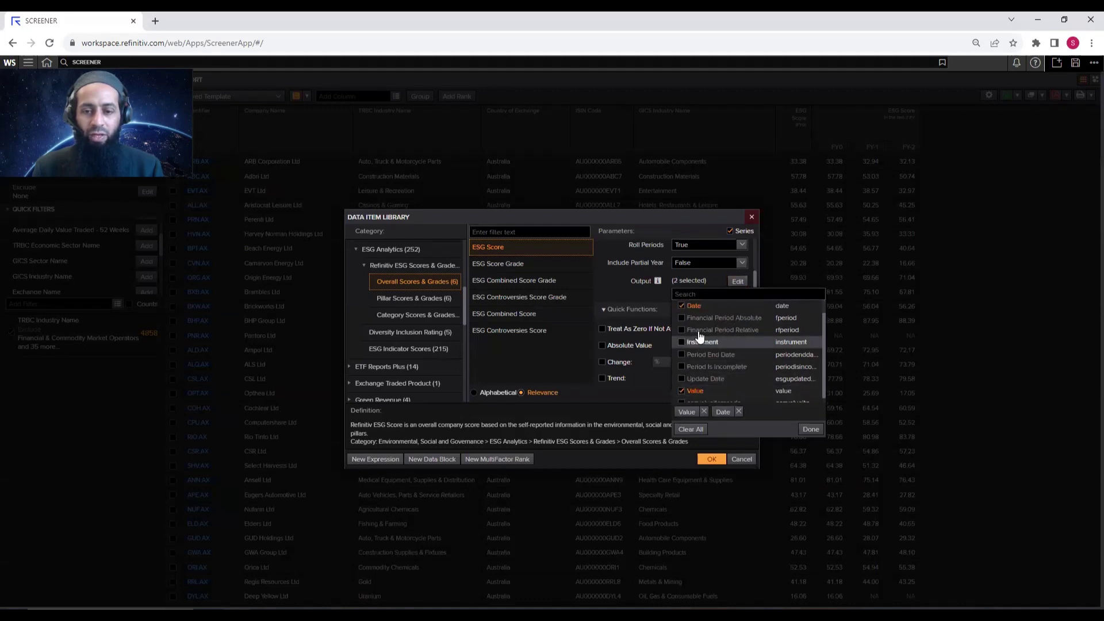
{"action": "left_click", "coordinate": [810, 429]}
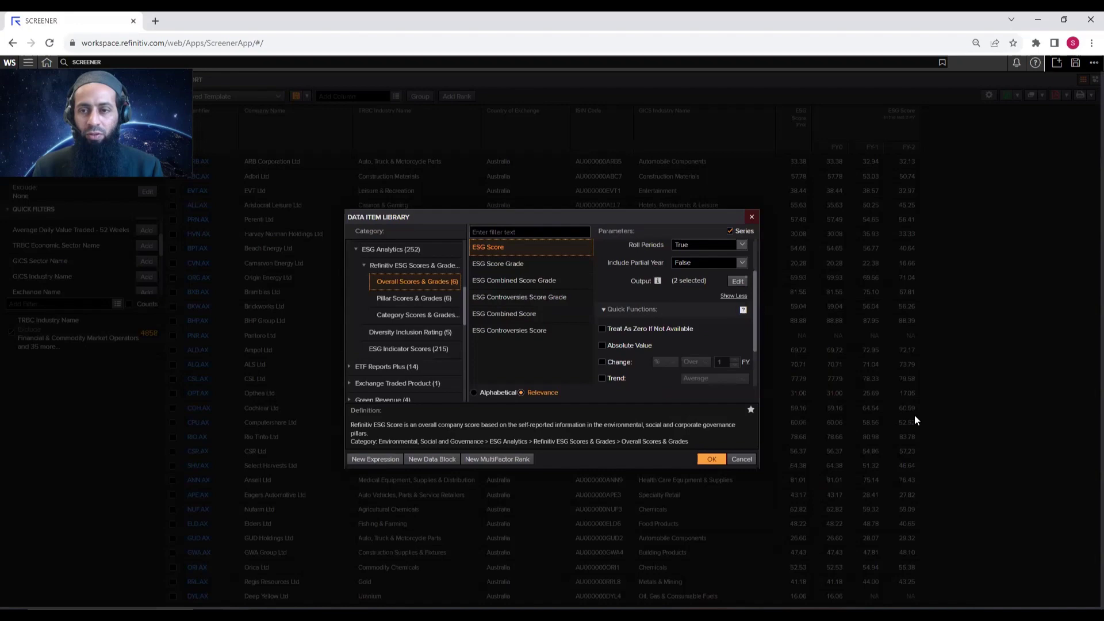
{"action": "left_click", "coordinate": [724, 459]}
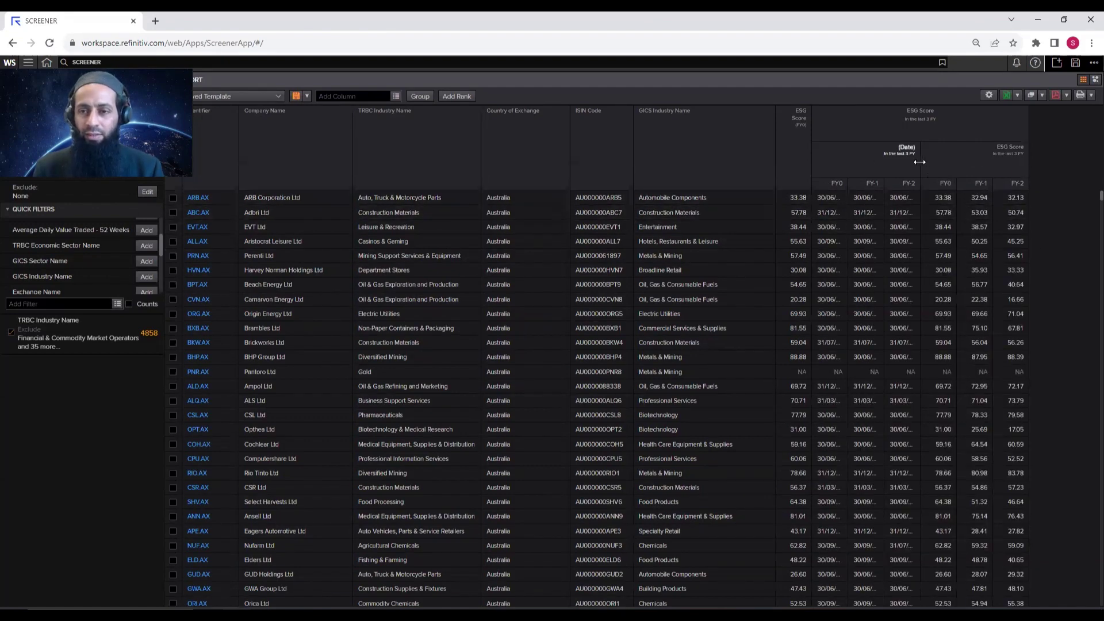
- Widen the Date columns of the ESG Score series to fit full dates, along with its FY-2 score column
{"action": "left_click_drag", "start_coordinate": [917, 162], "coordinate": [957, 163]}
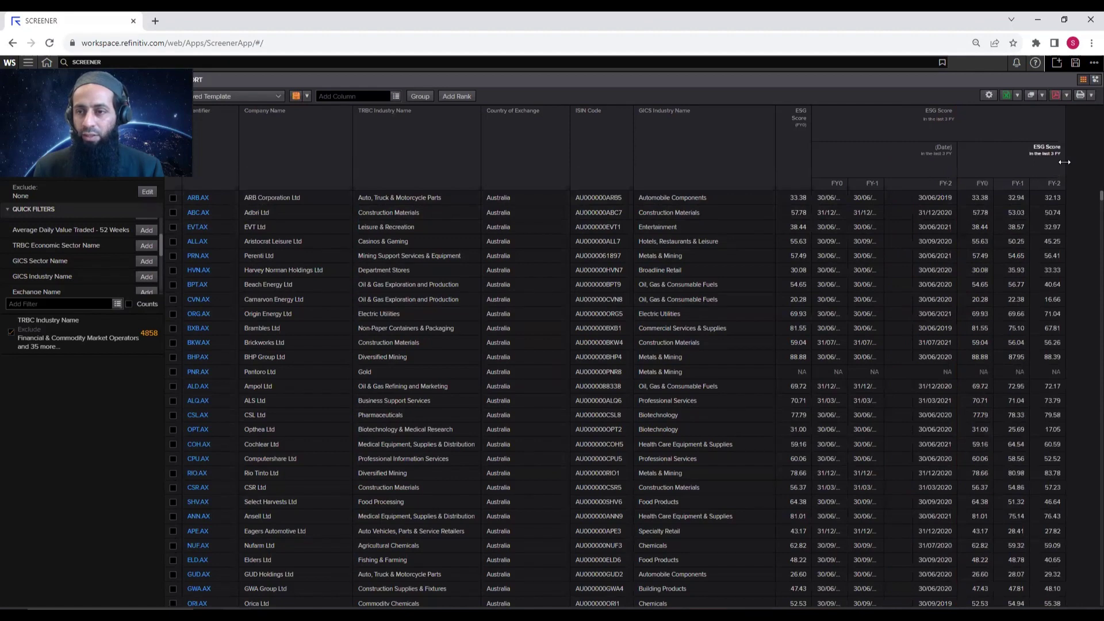
{"action": "left_click_drag", "start_coordinate": [1086, 162], "coordinate": [1089, 162]}
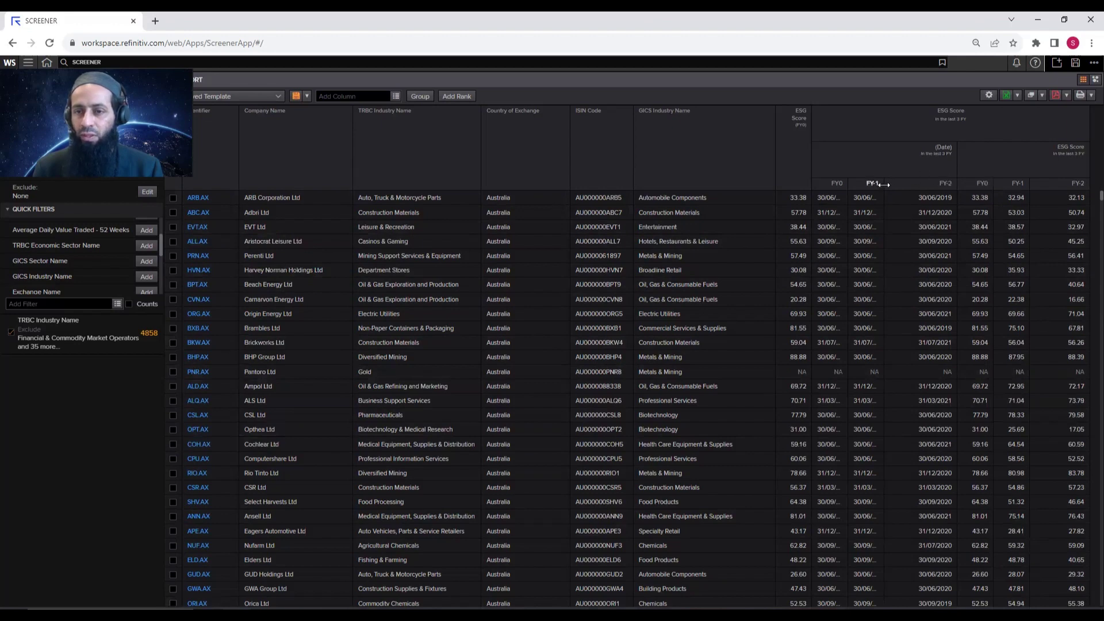
{"action": "mouse_move", "coordinate": [884, 184]}
{"action": "left_mouse_down"}
{"action": "mouse_move", "coordinate": [894, 182]}
{"action": "mouse_move", "coordinate": [863, 185]}
{"action": "left_mouse_up"}
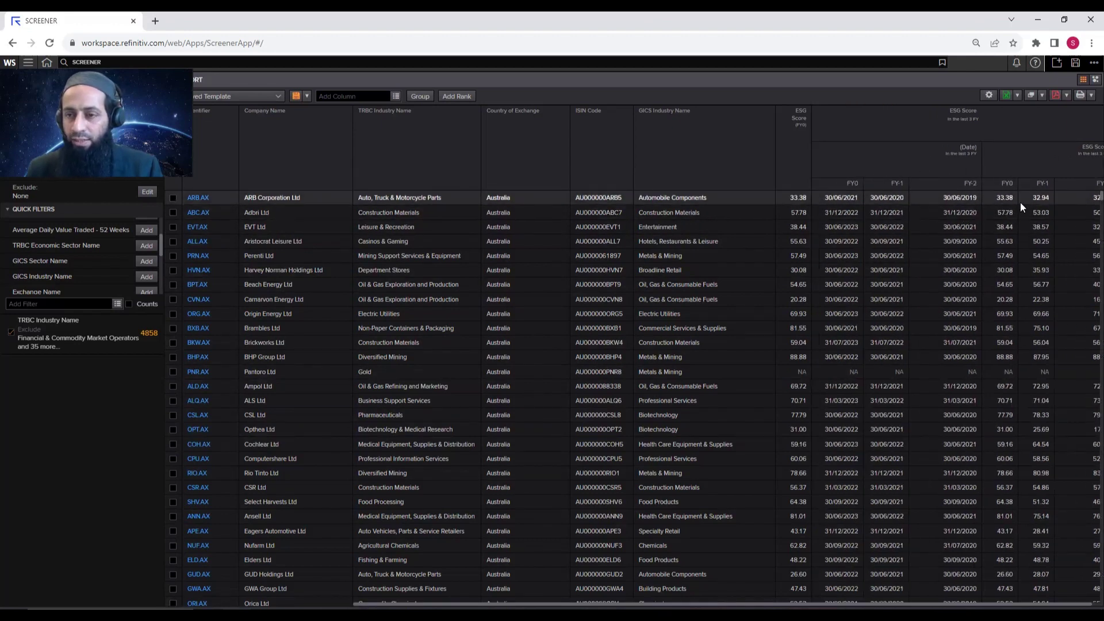
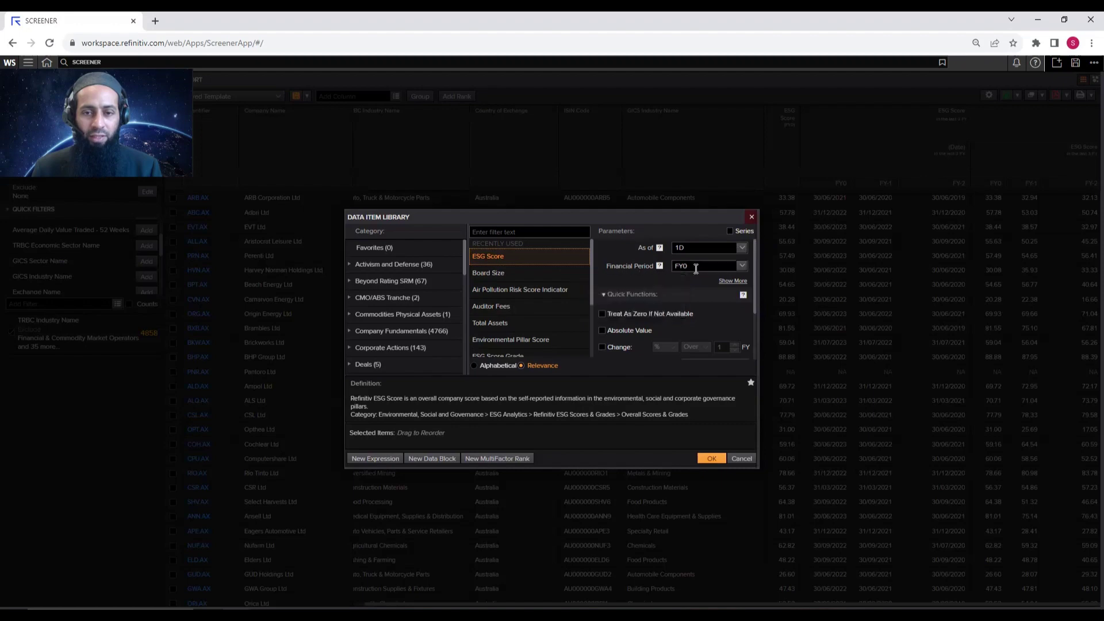
- Add an ESG Score column with its financial period set to FY2022
{"action": "key", "text": "BackSpace"}
{"action": "type", "text": "2022"}
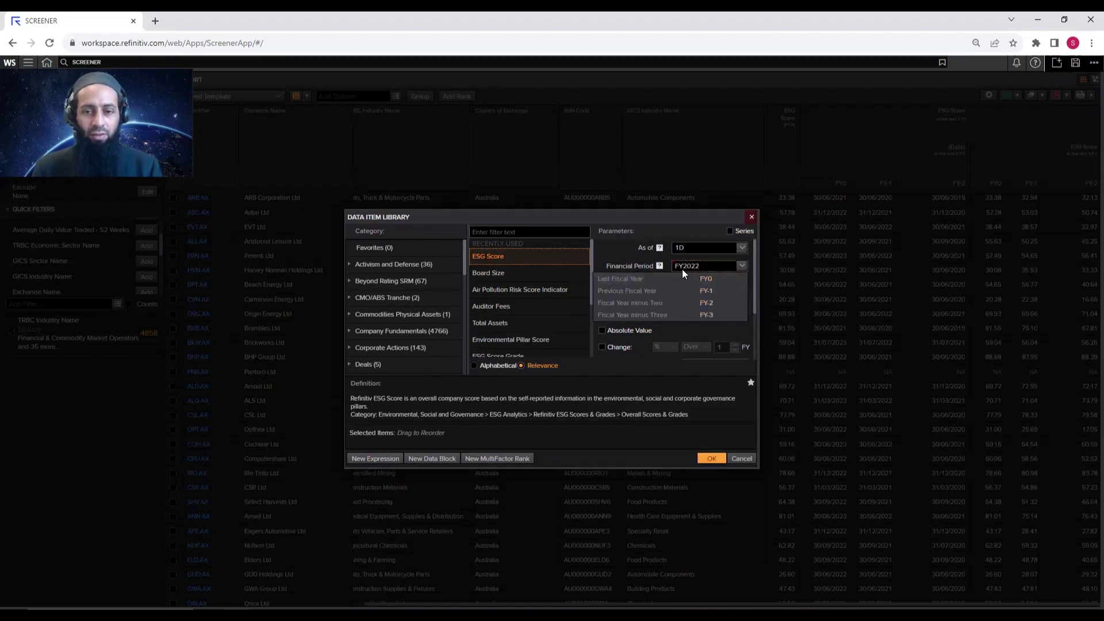
{"action": "left_click", "coordinate": [710, 458]}
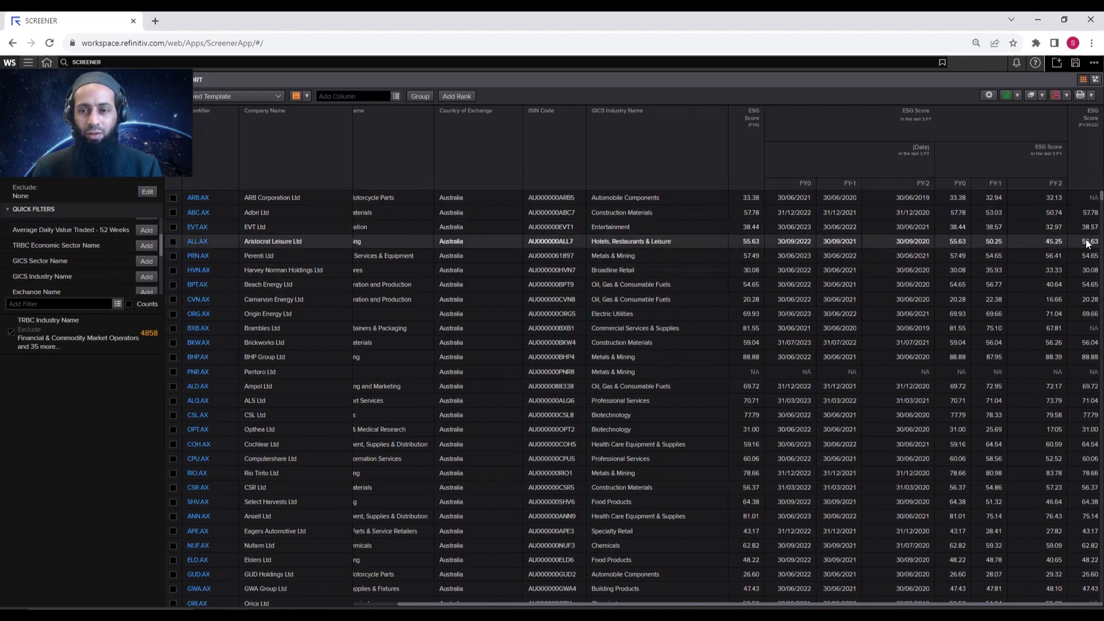
- Add another ESG Score column with its financial period set to FY2021
{"action": "left_click", "coordinate": [396, 98]}
{"action": "left_click", "coordinate": [515, 258]}
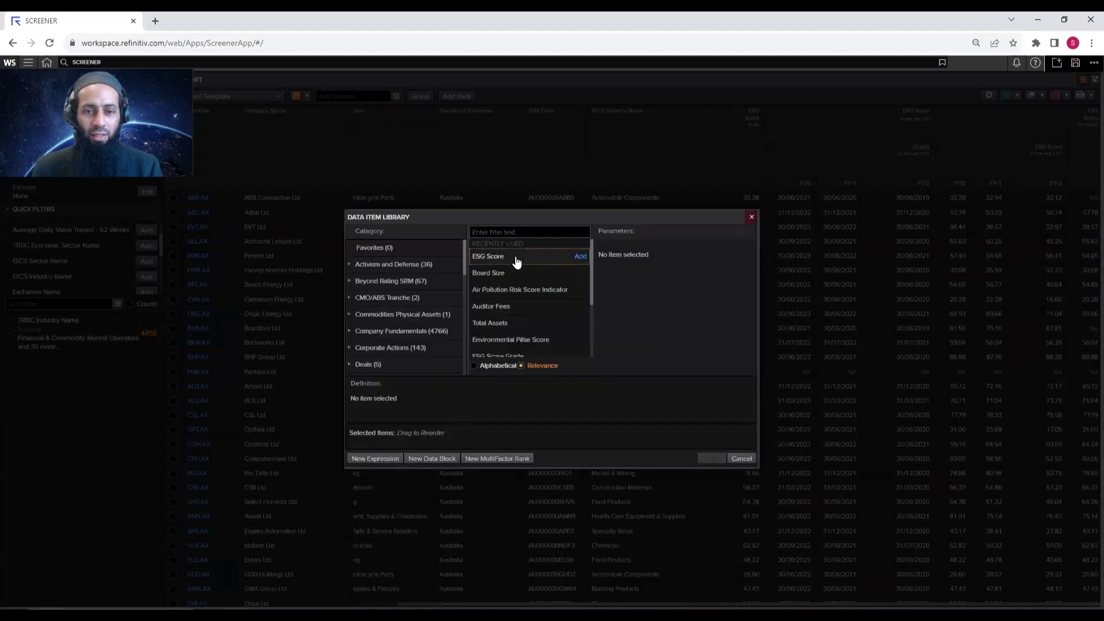
{"action": "key", "text": "BackSpace"}
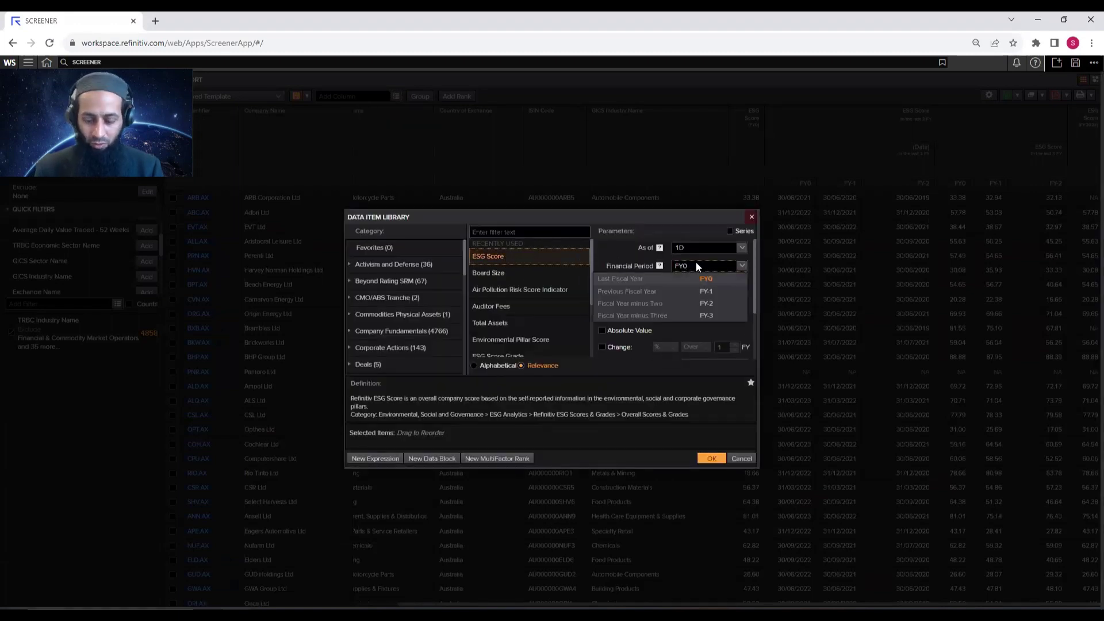
{"action": "type", "text": "2021"}
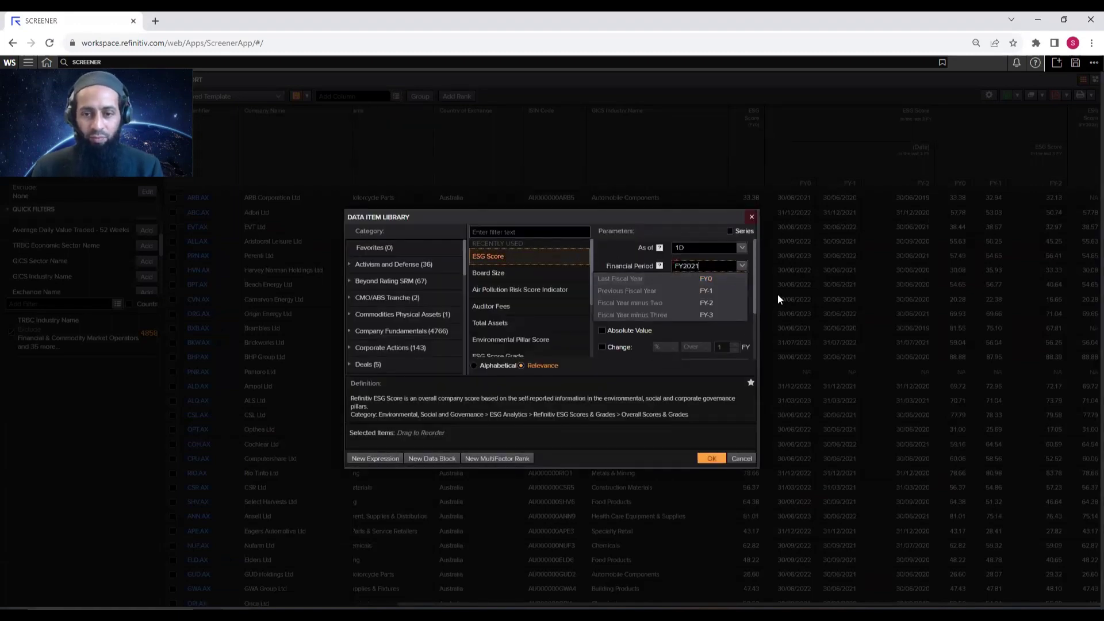
{"action": "left_click", "coordinate": [711, 457]}
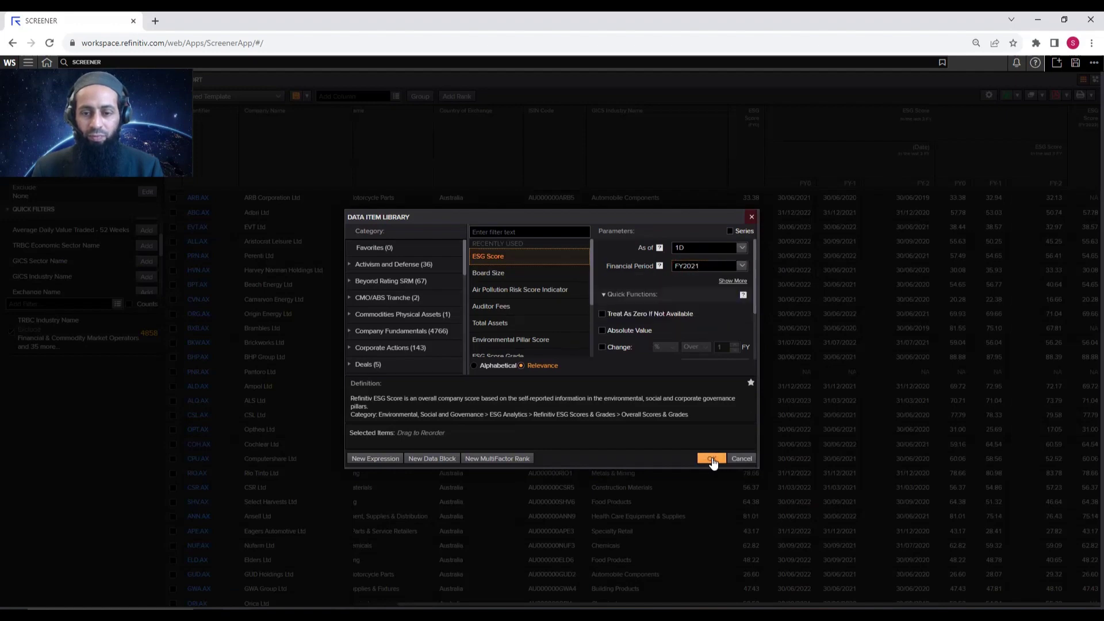
{"action": "left_click", "coordinate": [713, 458]}
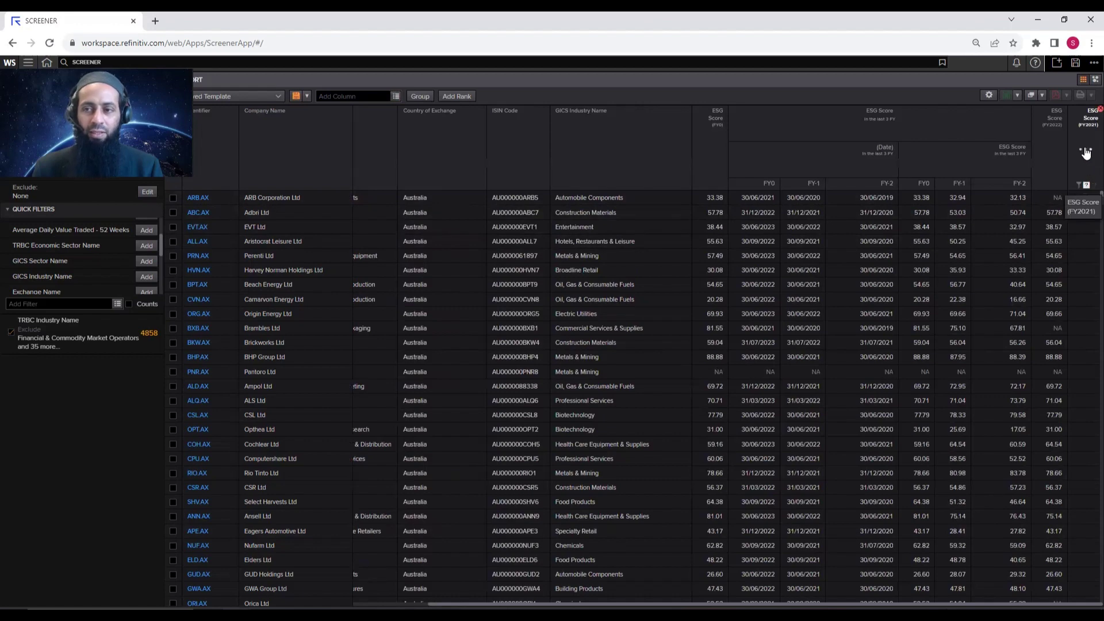
- Add a further ESG Score column with its financial period set to FY2020
{"action": "left_click", "coordinate": [395, 96]}
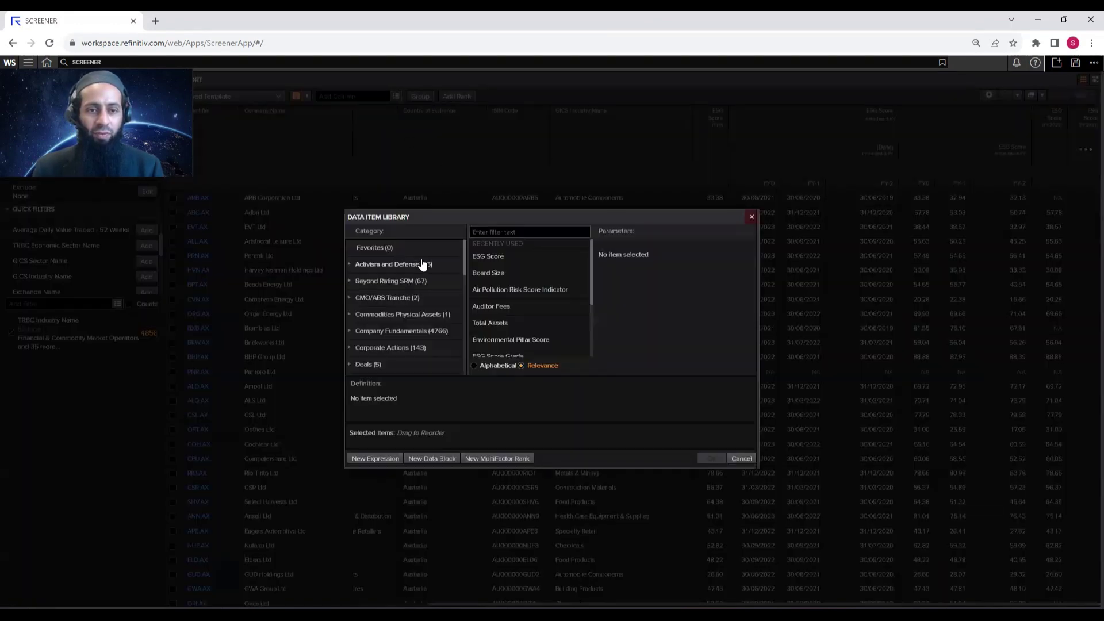
{"action": "left_click", "coordinate": [514, 259]}
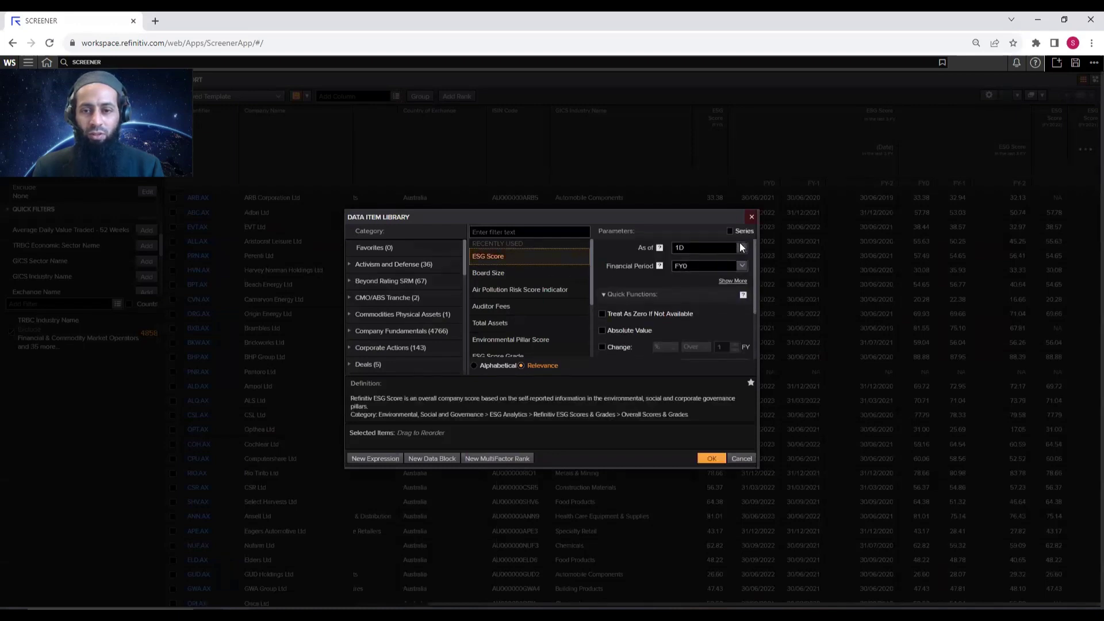
{"action": "left_click", "coordinate": [716, 263]}
{"action": "key", "text": "BackSpace"}
{"action": "type", "text": "20"}
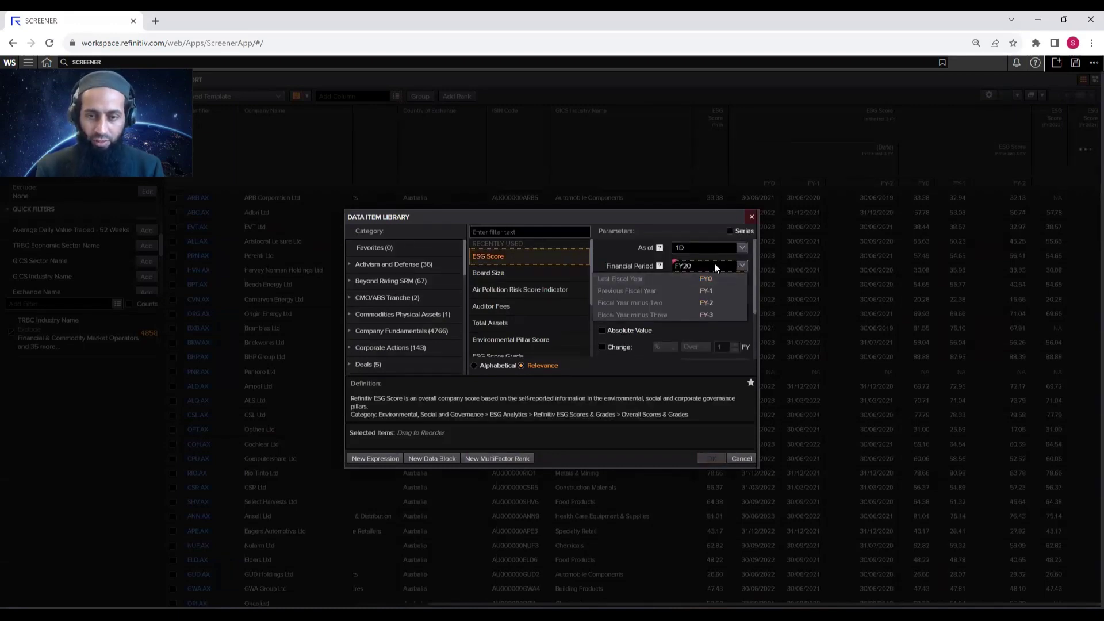
{"action": "type", "text": "20"}
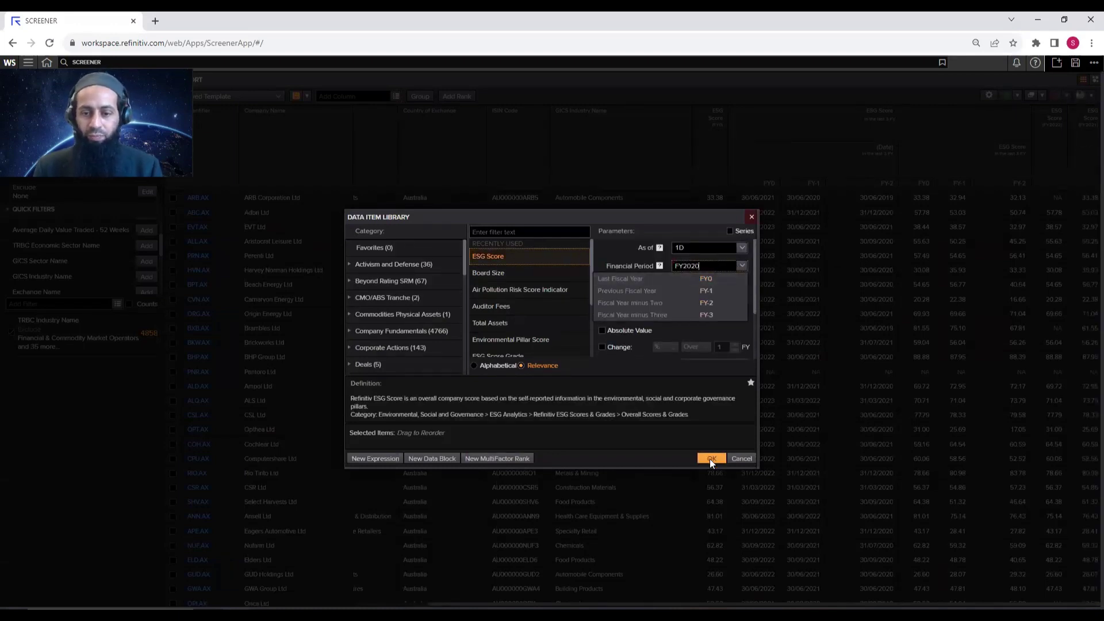
{"action": "left_click", "coordinate": [710, 459]}
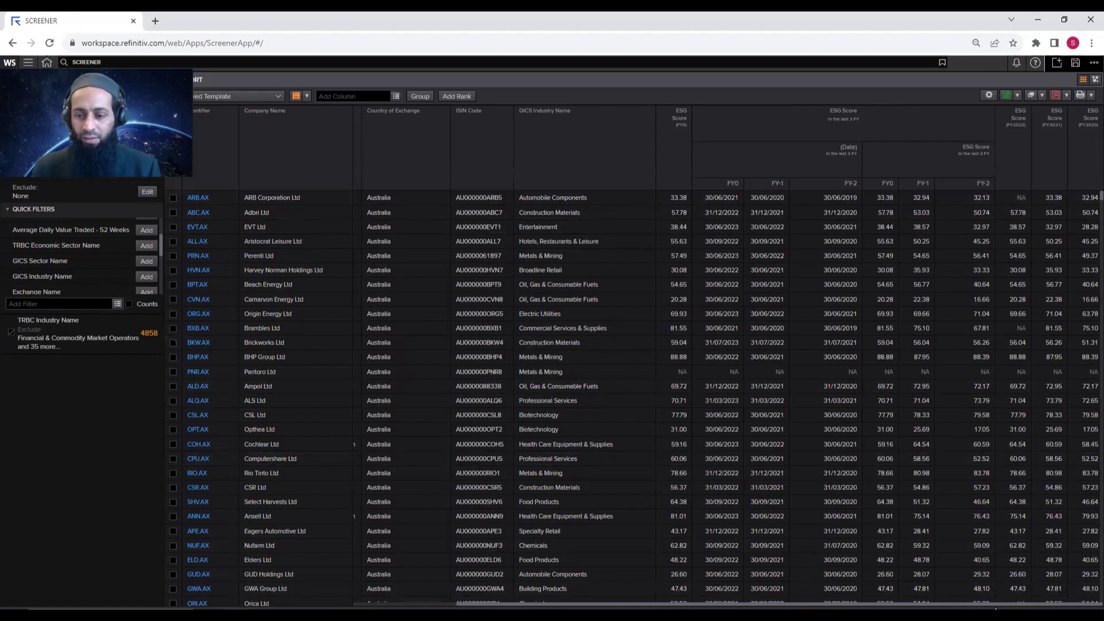
{"action": "left_click_drag", "start_coordinate": [997, 605], "coordinate": [1042, 605]}
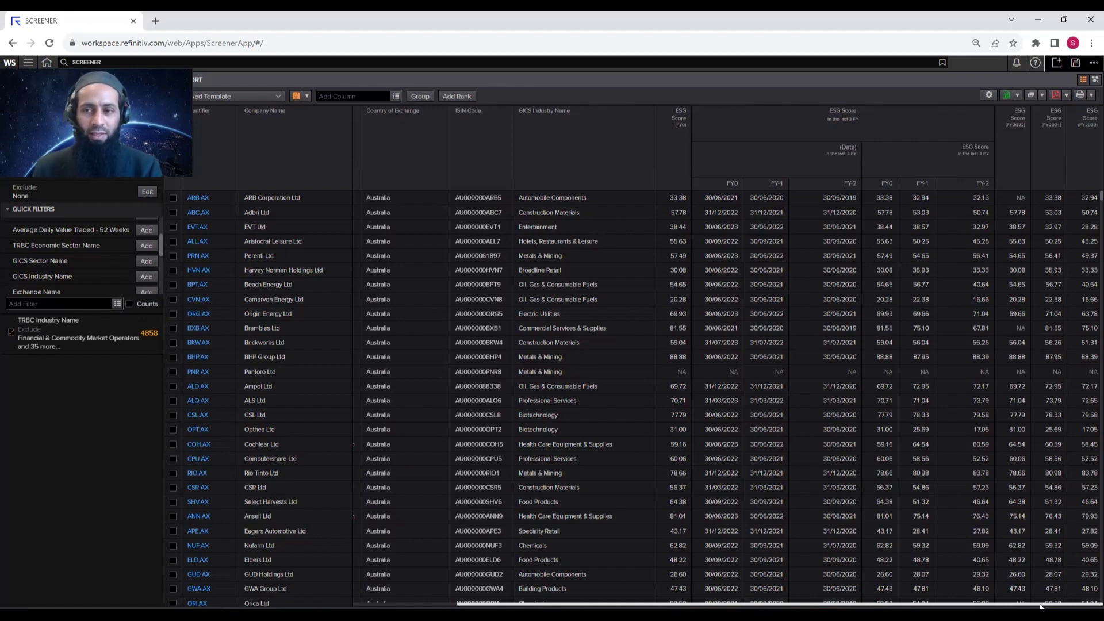
- Add ESG Score as a series covering the last 3 fiscal years, newest to oldest, with financial period FY2022
{"action": "left_click", "coordinate": [395, 97]}
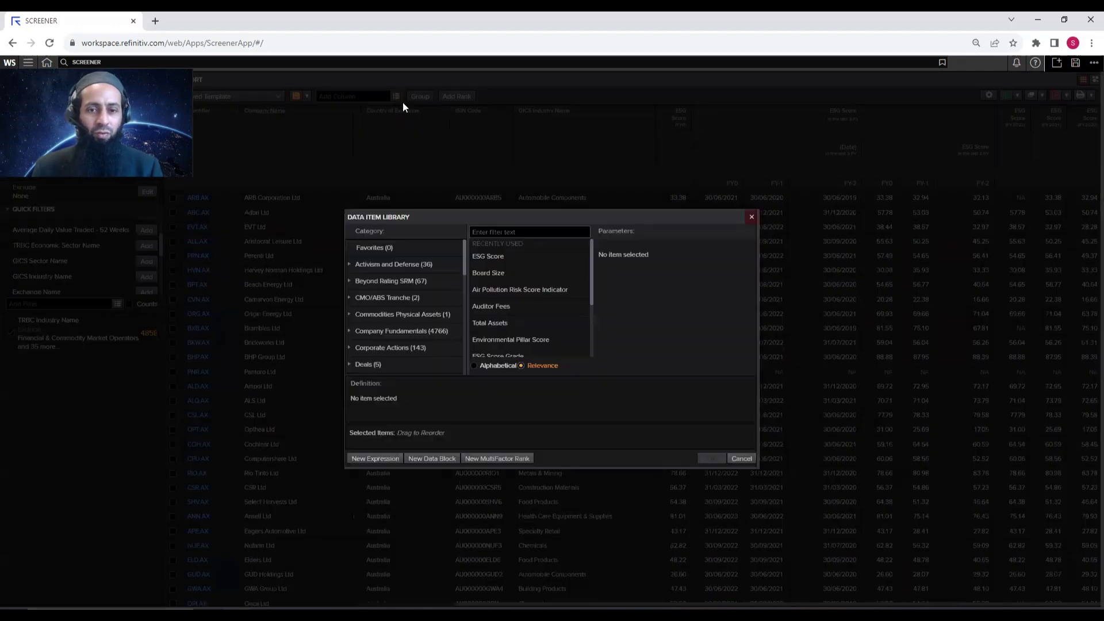
{"action": "left_click", "coordinate": [495, 256]}
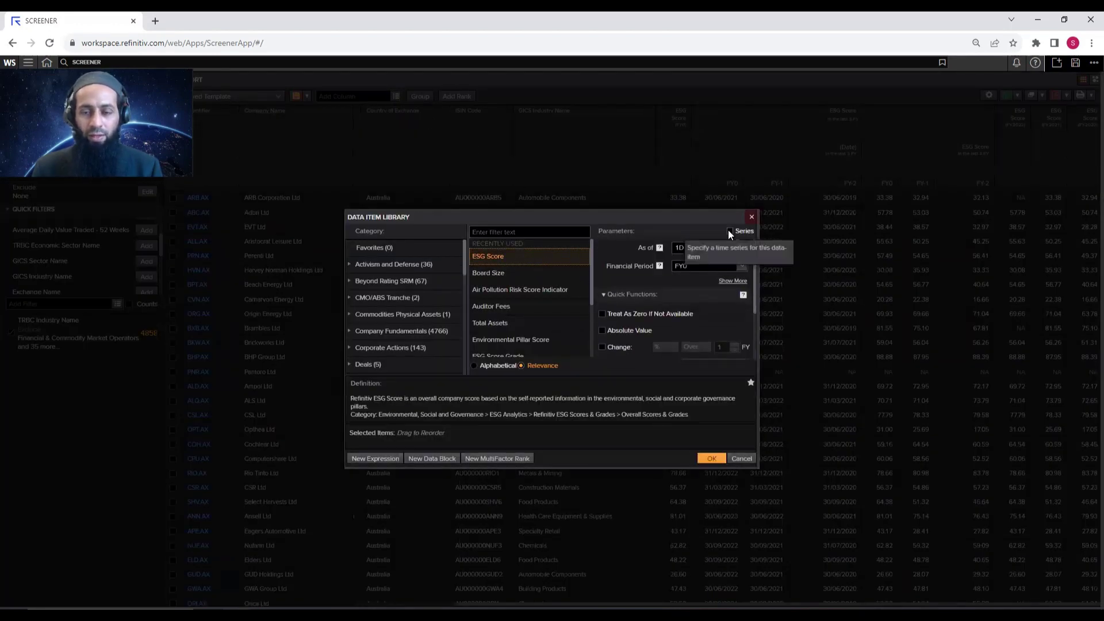
{"action": "left_click", "coordinate": [729, 230]}
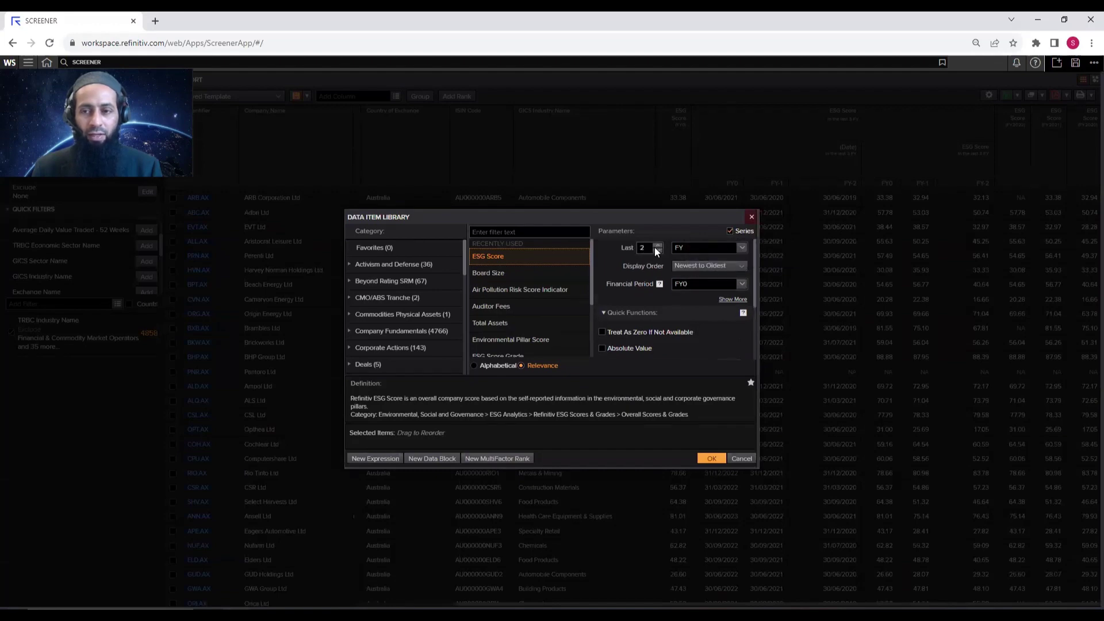
{"action": "left_click", "coordinate": [726, 285]}
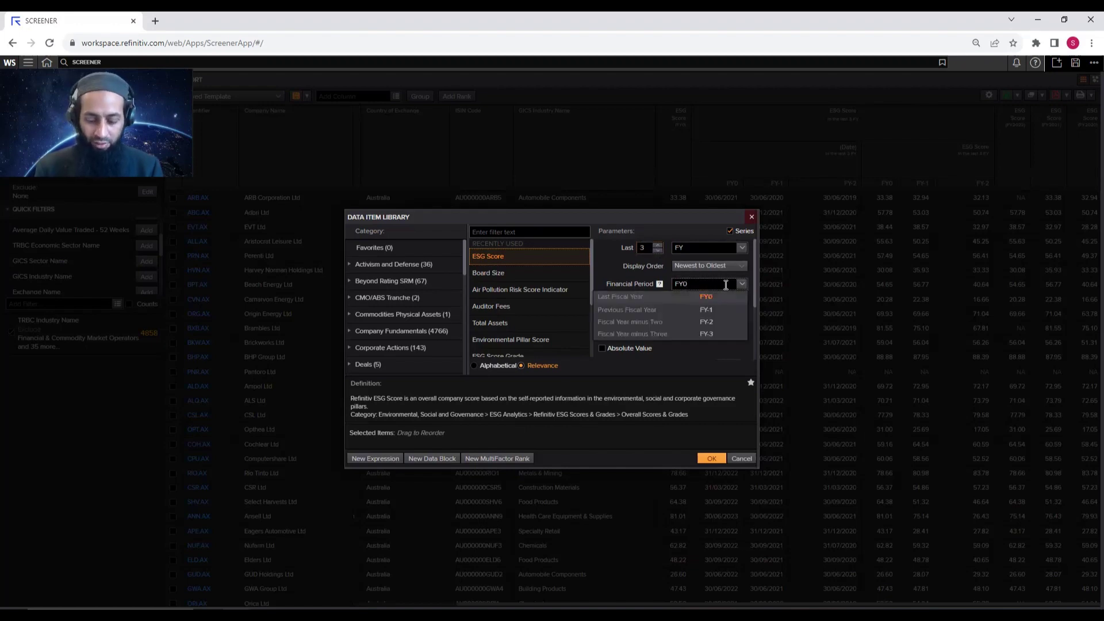
{"action": "key", "text": "BackSpace"}
{"action": "type", "text": "2022"}
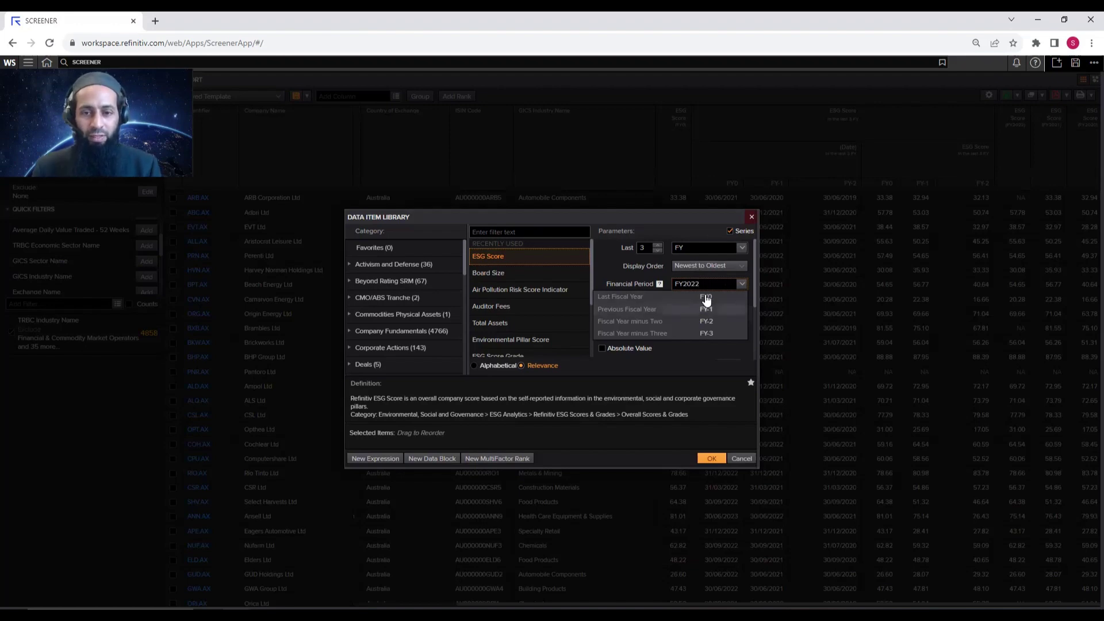
{"action": "left_click", "coordinate": [714, 456]}
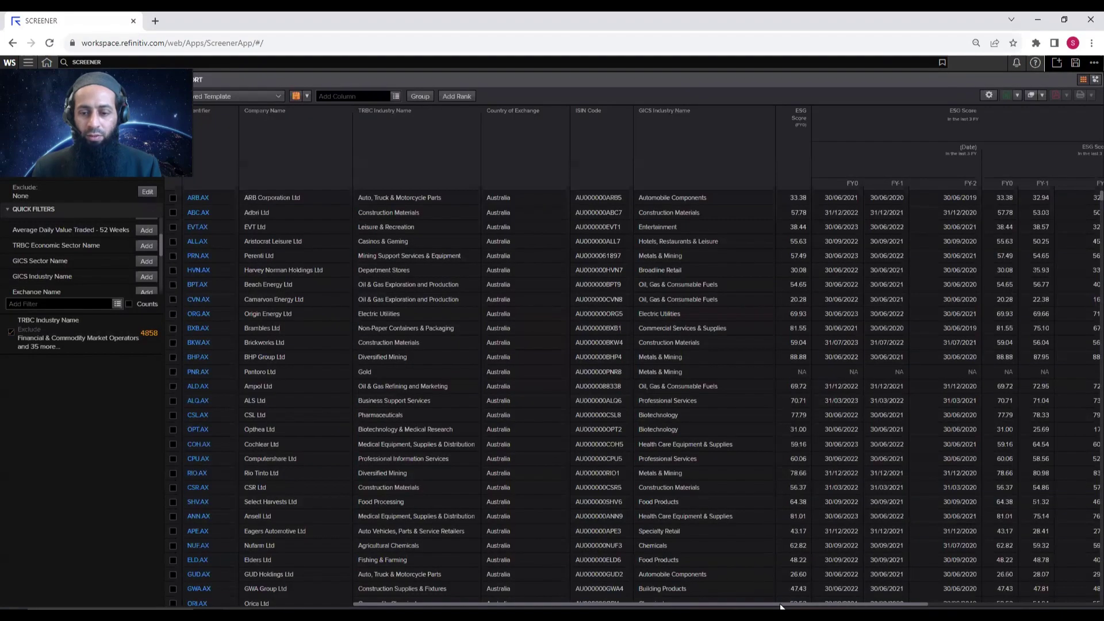
{"action": "left_click_drag", "start_coordinate": [837, 605], "coordinate": [1095, 608]}
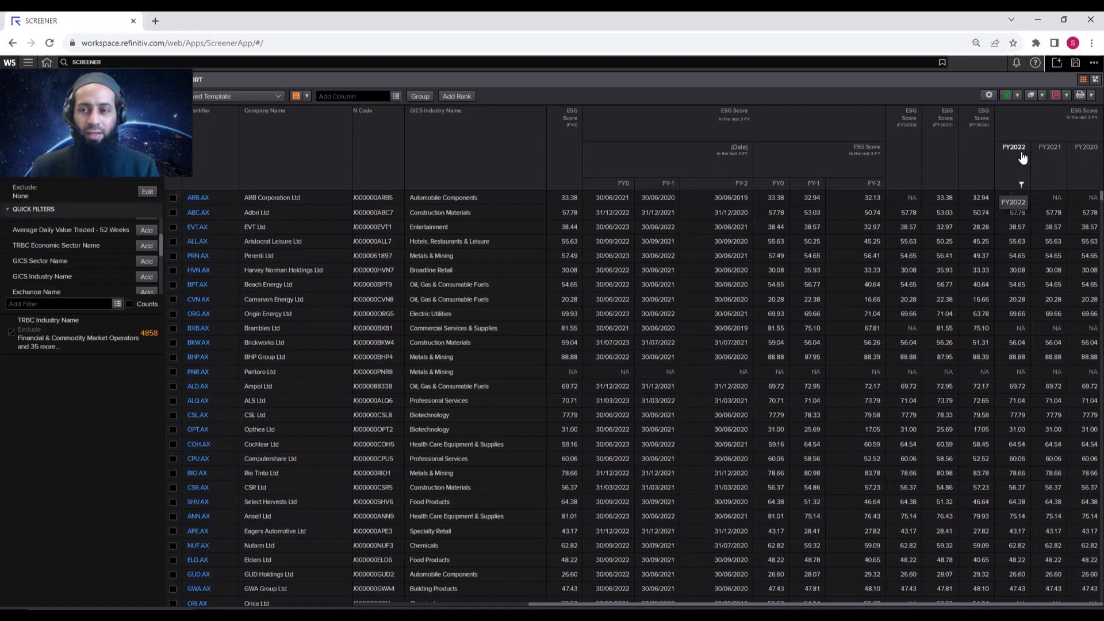
{"action": "right_click", "coordinate": [1041, 118]}
{"action": "left_click", "coordinate": [1000, 169]}
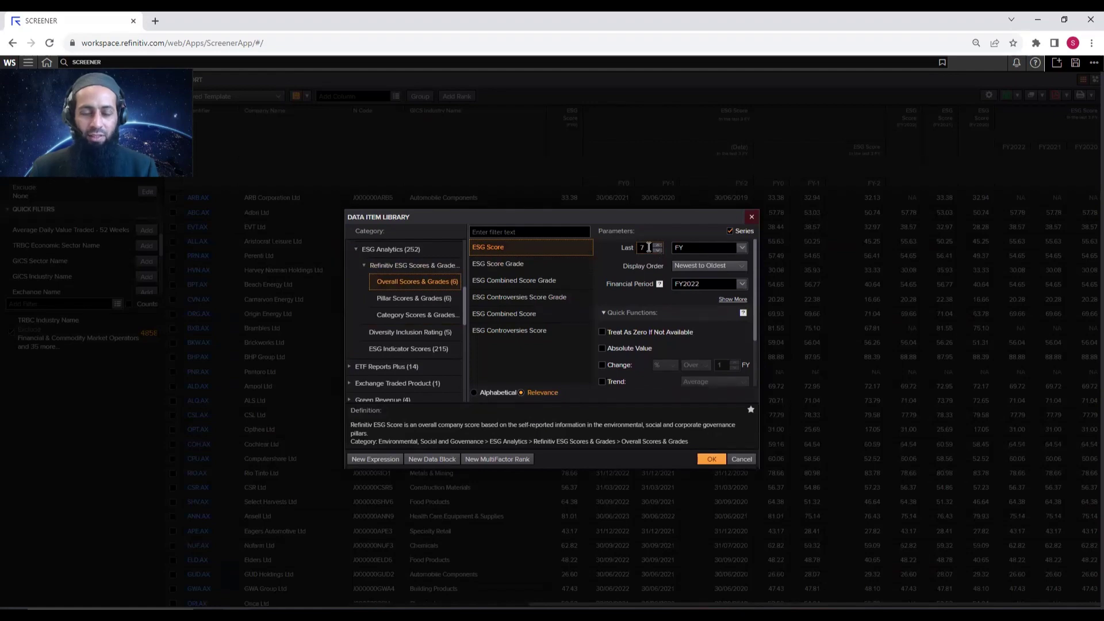
{"action": "left_click", "coordinate": [706, 284]}
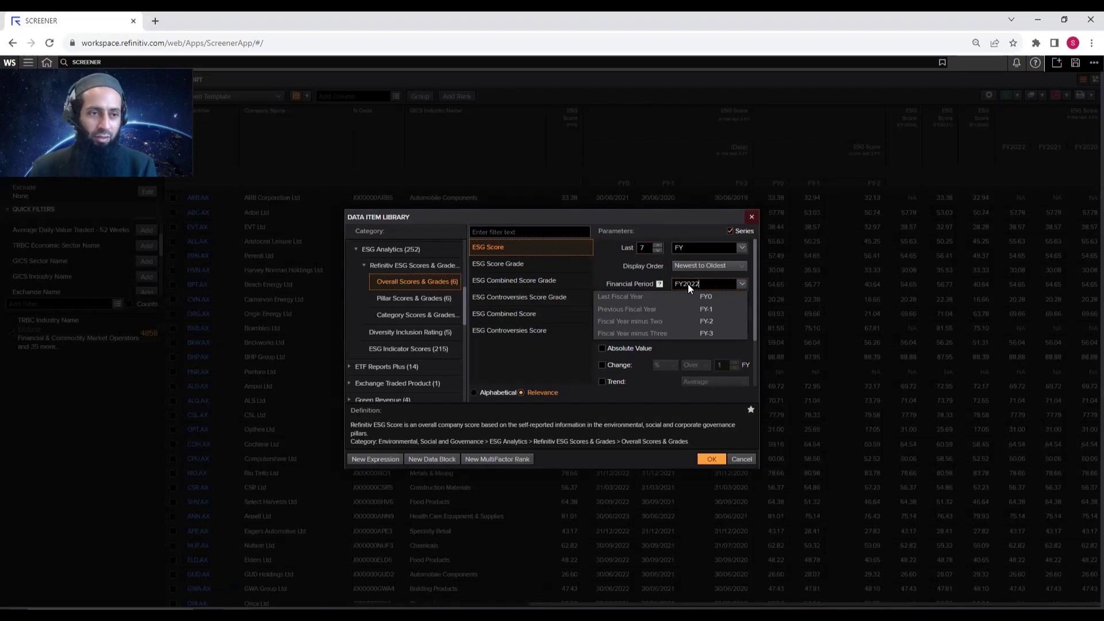
{"action": "left_click", "coordinate": [746, 458]}
{"action": "left_click", "coordinate": [743, 459]}
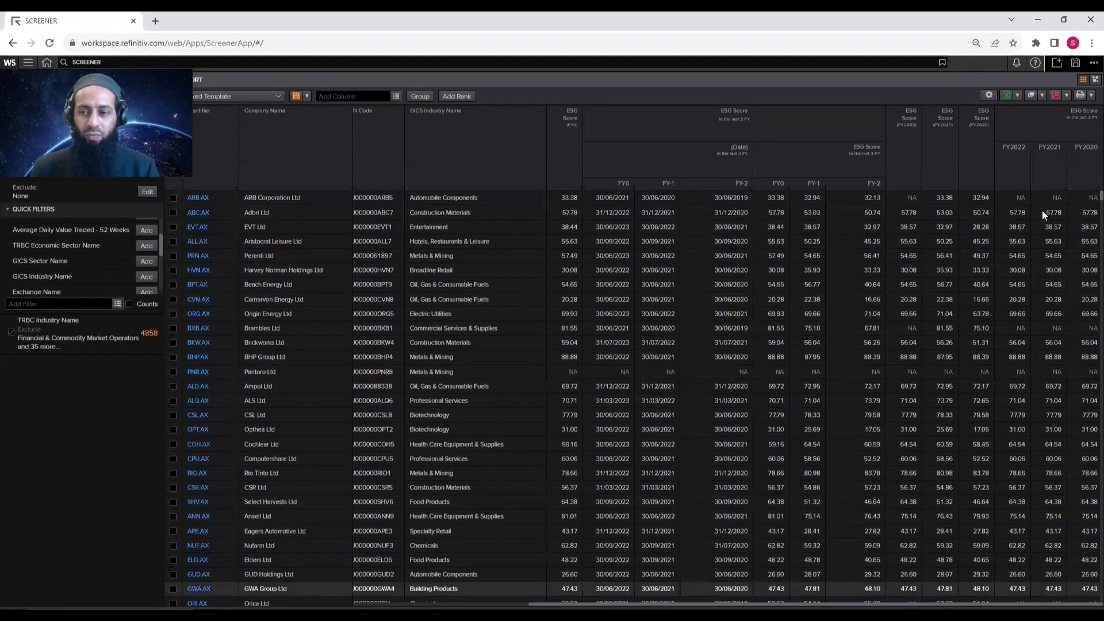
- Remove both ESG Score series and the FY0 ESG Score column, keeping the FY2022, FY2021 and FY2020 columns
{"action": "mouse_move", "coordinate": [1087, 118]}
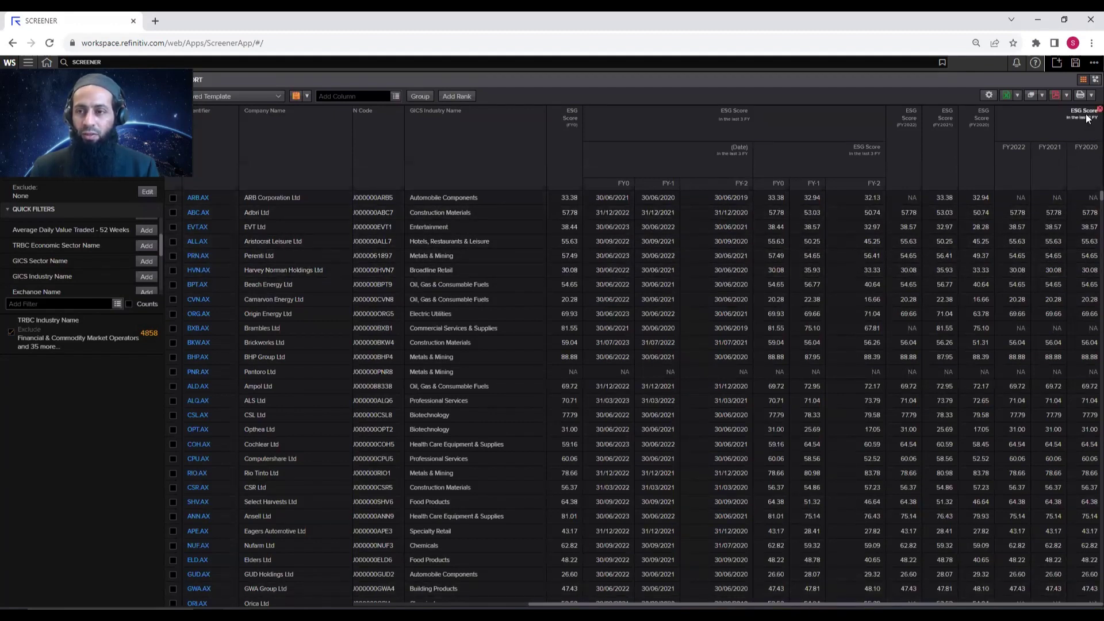
{"action": "left_click", "coordinate": [1090, 112]}
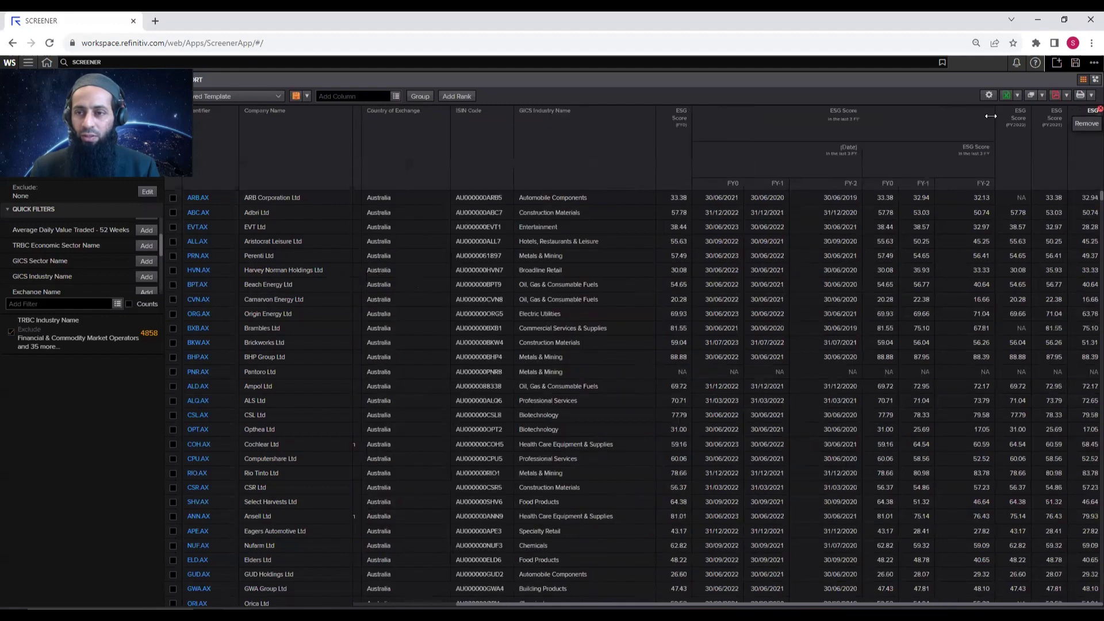
{"action": "left_click", "coordinate": [992, 110]}
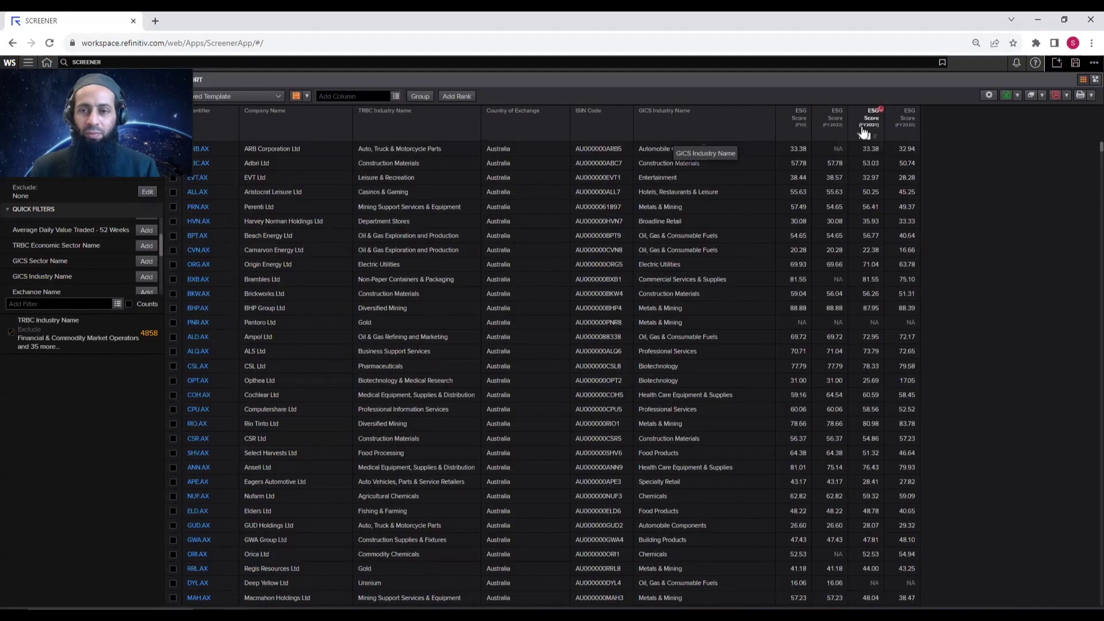
{"action": "left_click", "coordinate": [808, 111]}
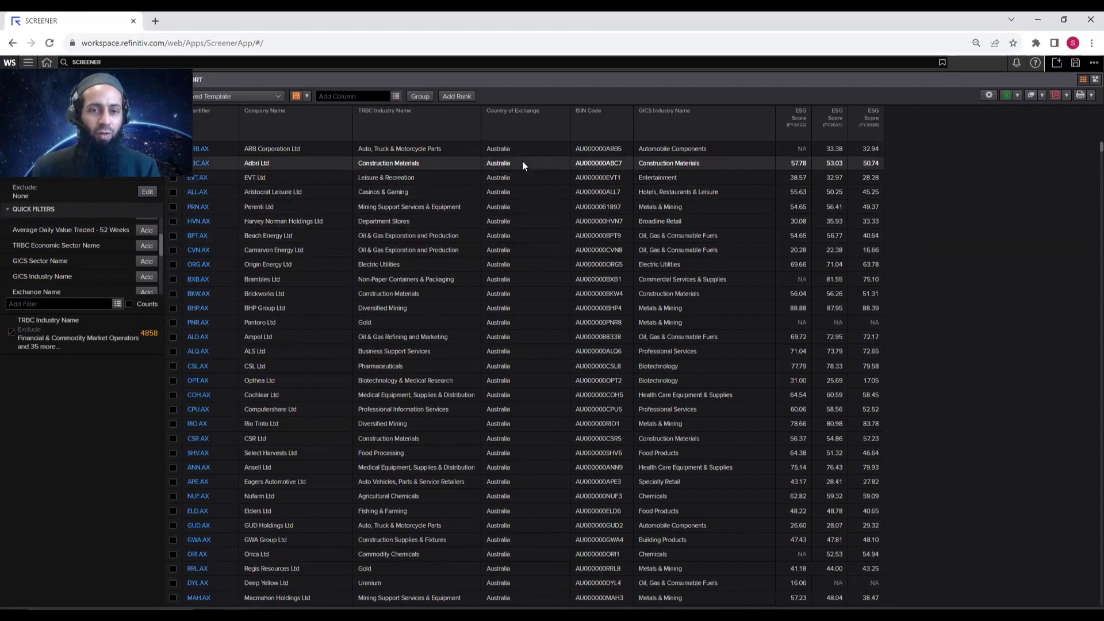
- Group the report rows by Country of Exchange and widen the Identifier column to fit the country group names
{"action": "scroll", "coordinate": [531, 210], "scroll_direction": "down", "scroll_amount": 10}
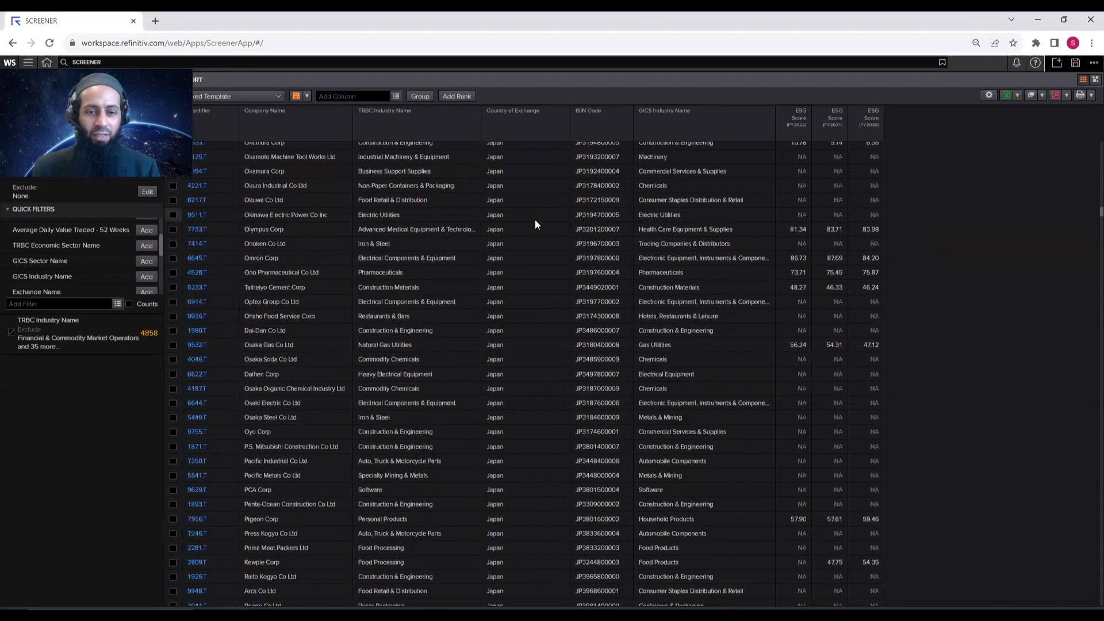
{"action": "scroll", "coordinate": [535, 221], "scroll_direction": "up", "scroll_amount": 15}
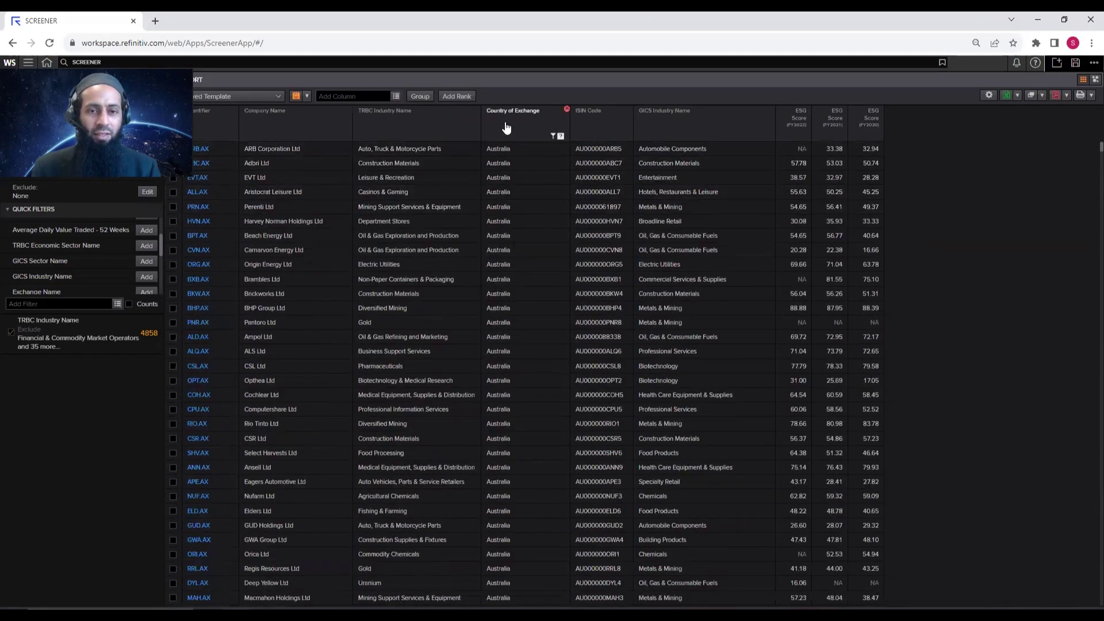
{"action": "left_click", "coordinate": [421, 96]}
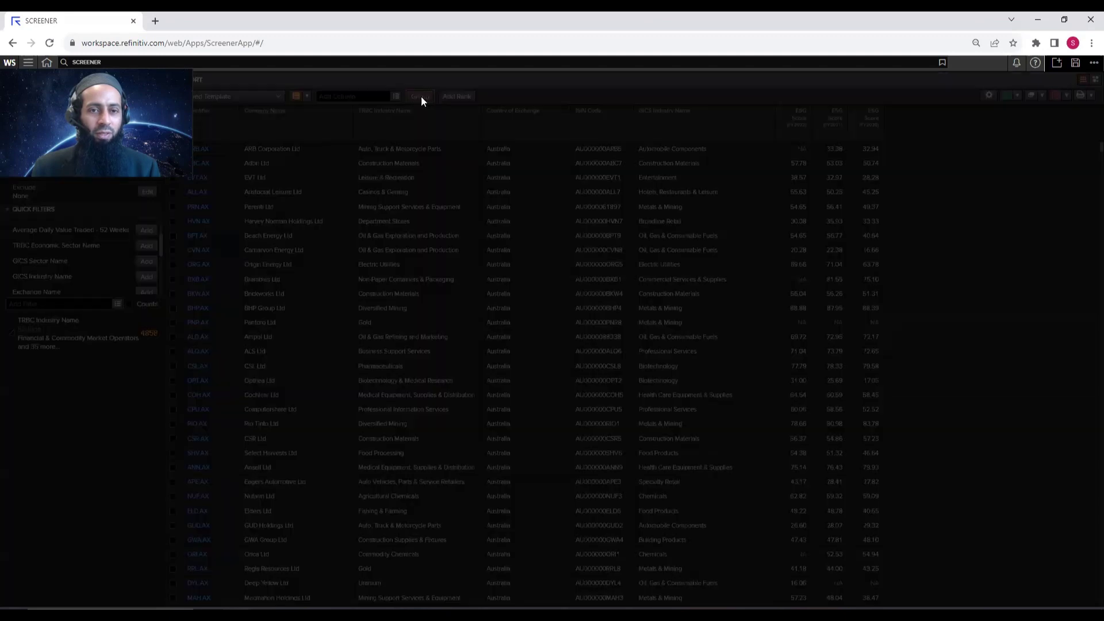
{"action": "left_click", "coordinate": [509, 230]}
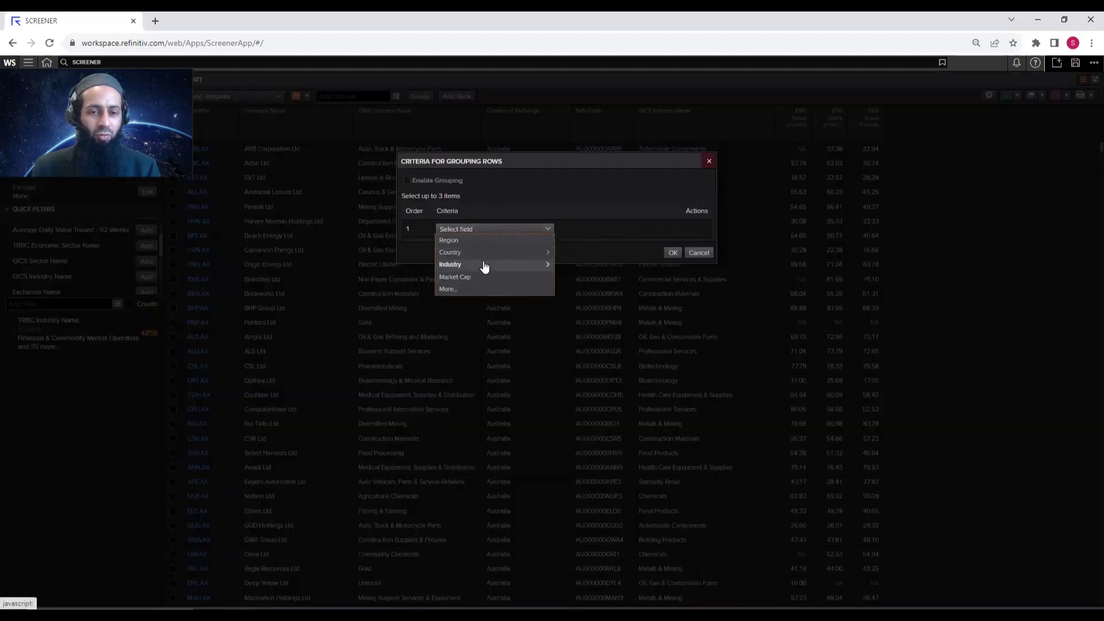
{"action": "mouse_move", "coordinate": [481, 256]}
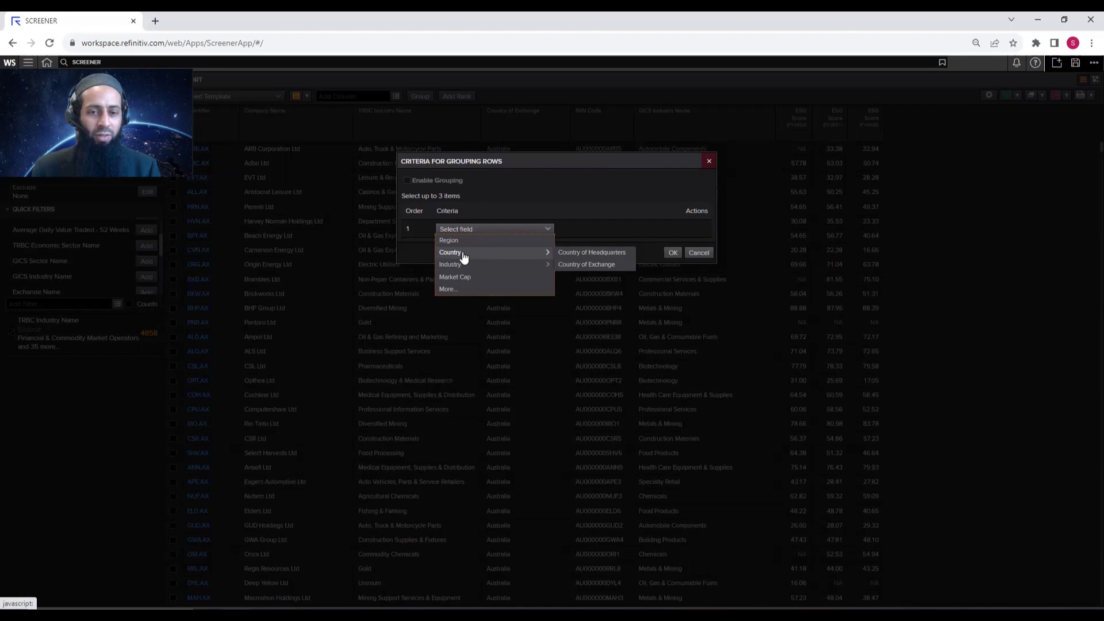
{"action": "left_click", "coordinate": [597, 264]}
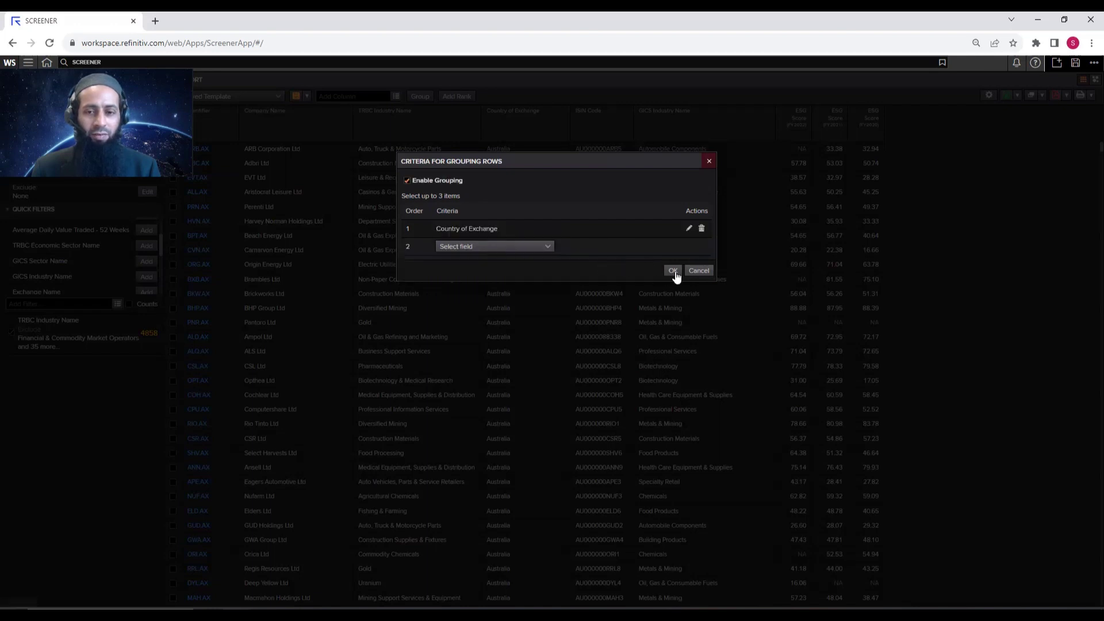
{"action": "left_click", "coordinate": [672, 271]}
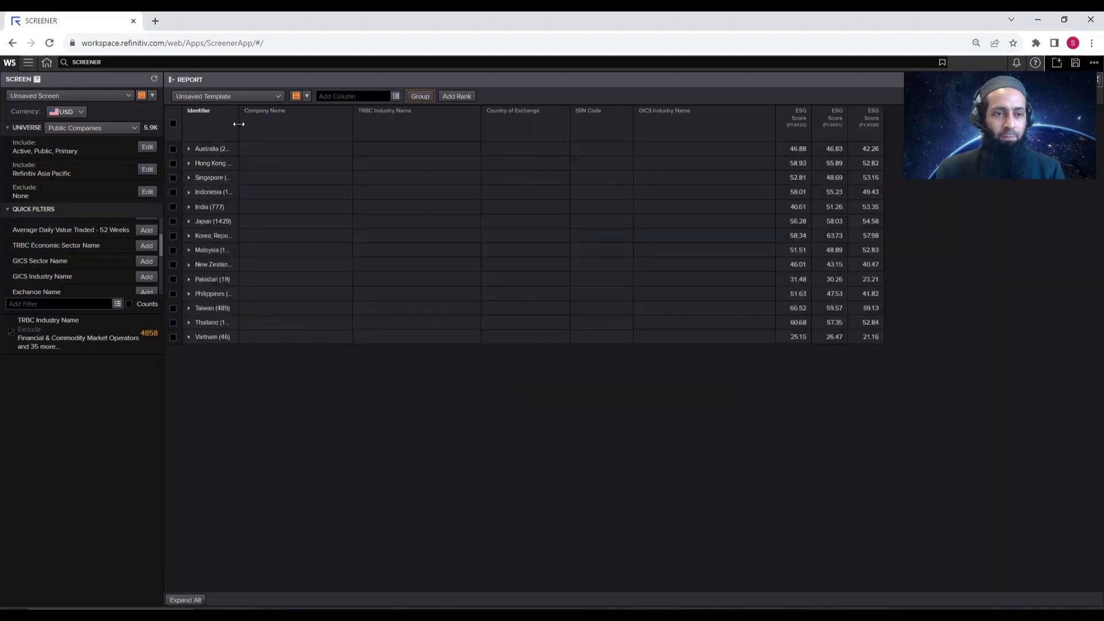
{"action": "left_click_drag", "start_coordinate": [239, 123], "coordinate": [280, 127]}
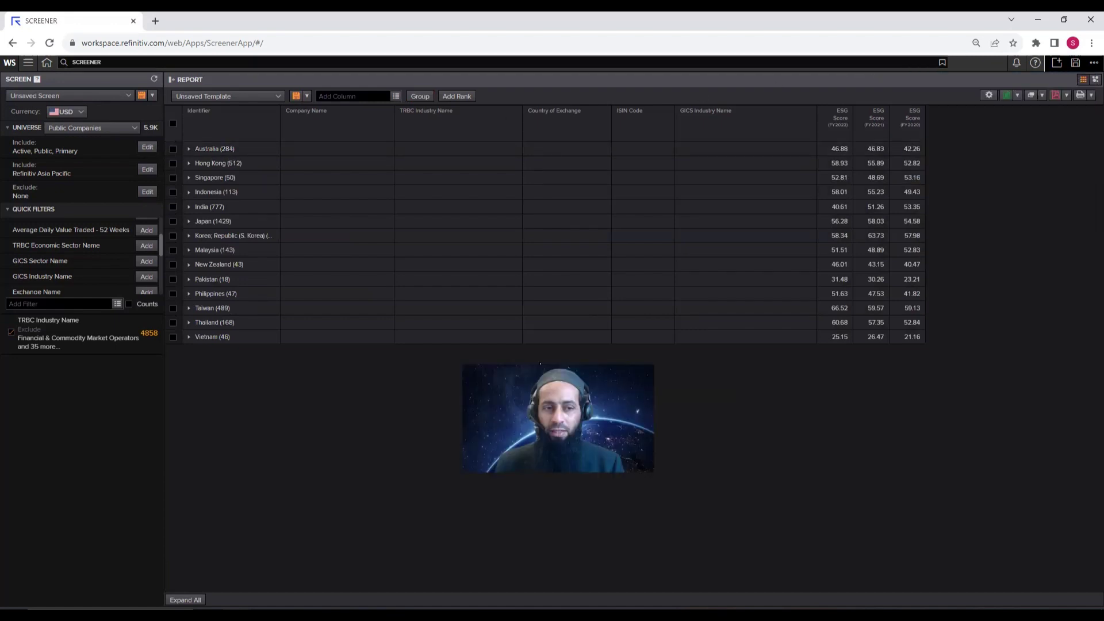
- Remove the Country of Exchange row grouping so the report lists individual companies
{"action": "left_click", "coordinate": [242, 164]}
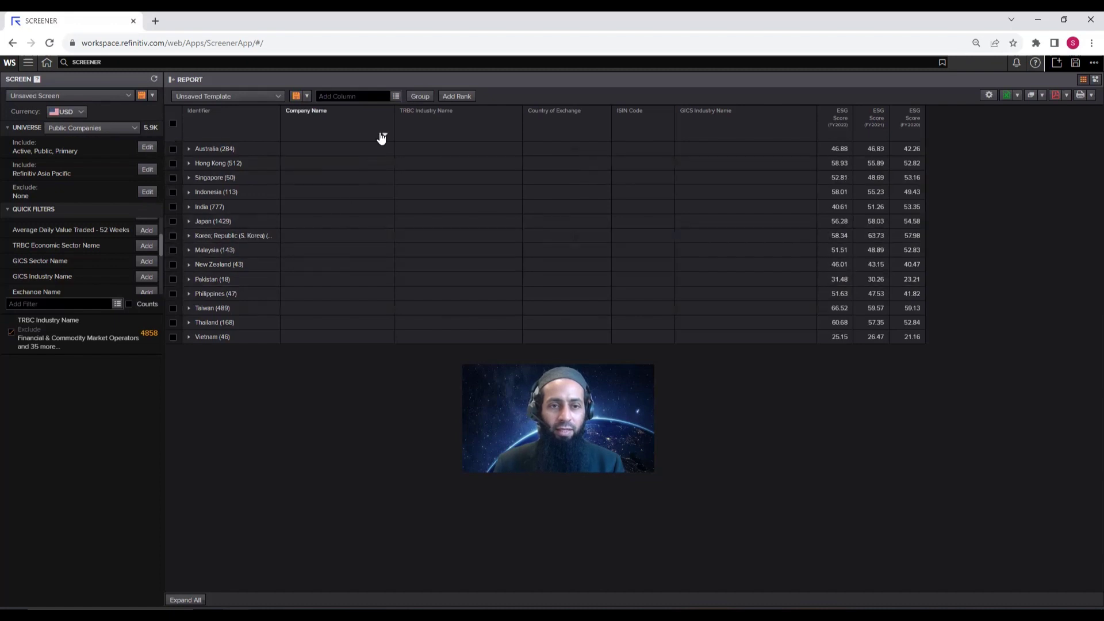
{"action": "left_click", "coordinate": [420, 96]}
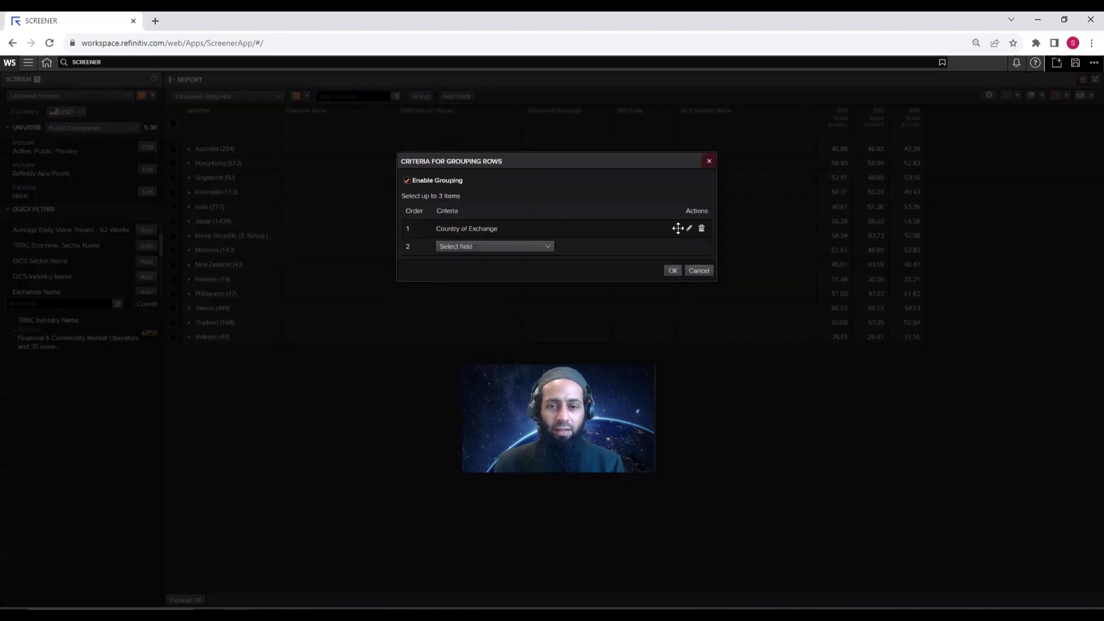
{"action": "left_click", "coordinate": [702, 229]}
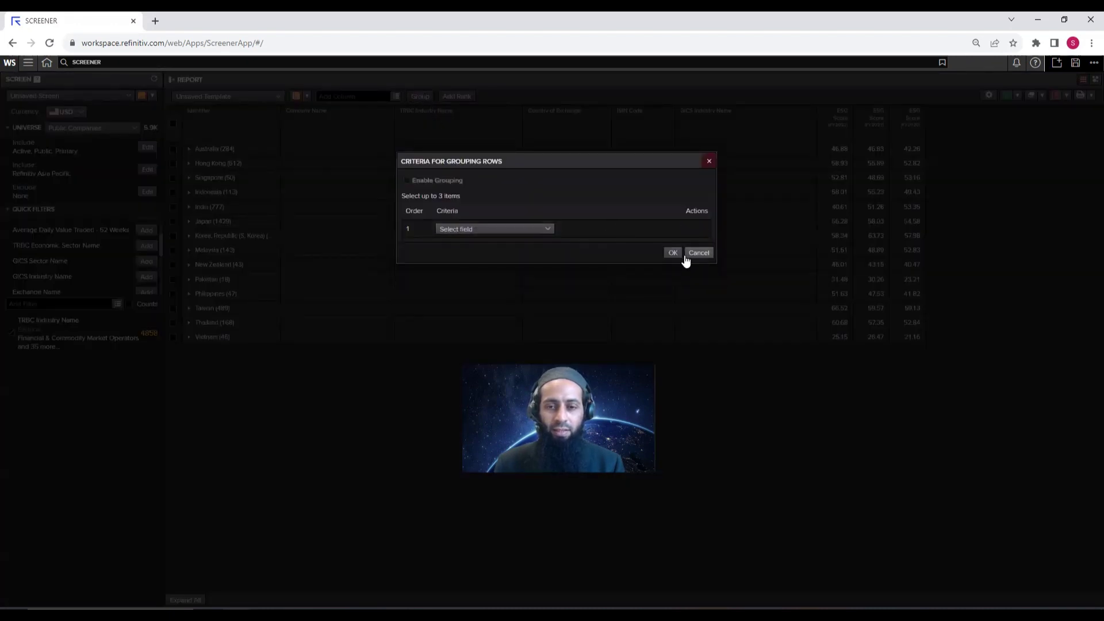
{"action": "left_click", "coordinate": [674, 254]}
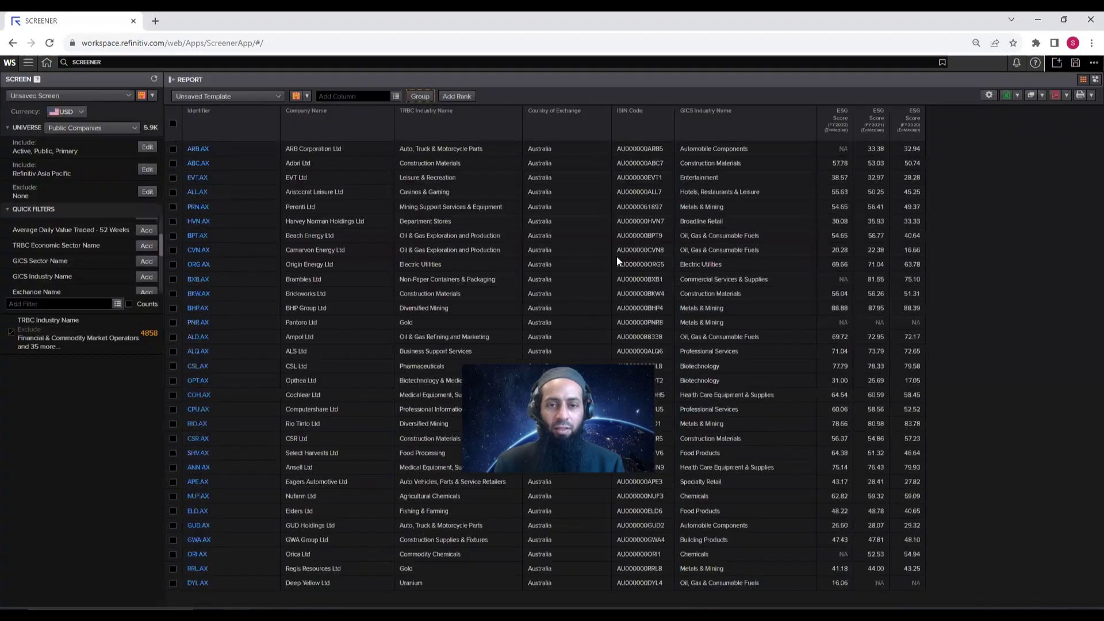
- Select Audit Board Committee from the Governance > Management data items as a new column, with its financial period set to FY2022
{"action": "left_click", "coordinate": [396, 97]}
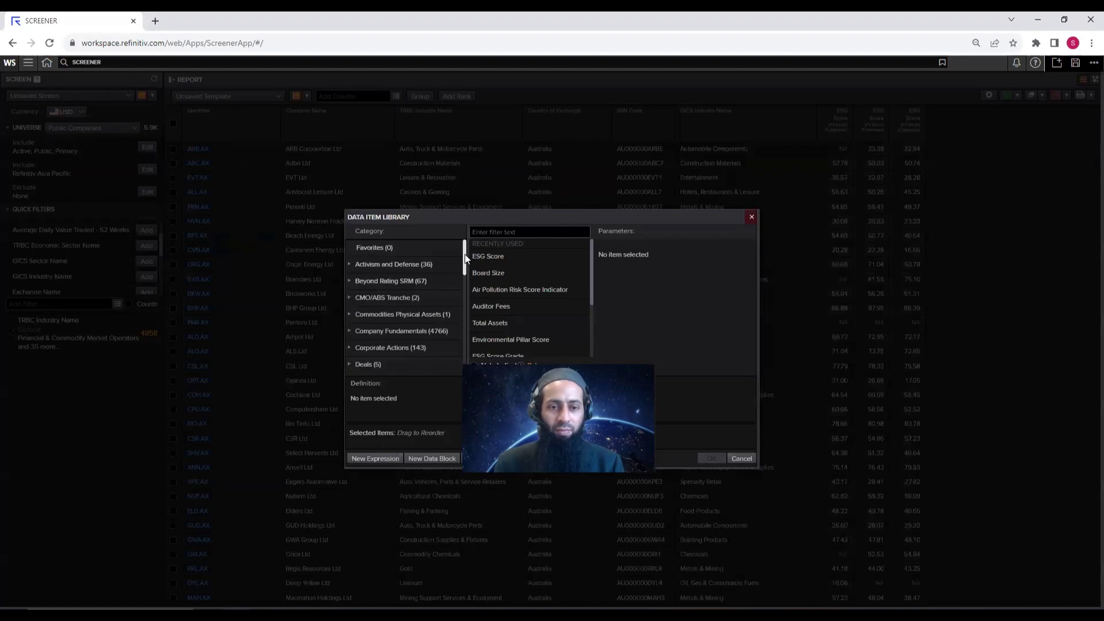
{"action": "mouse_move", "coordinate": [464, 260]}
{"action": "left_mouse_down"}
{"action": "mouse_move", "coordinate": [464, 314]}
{"action": "mouse_move", "coordinate": [464, 275]}
{"action": "left_mouse_up"}
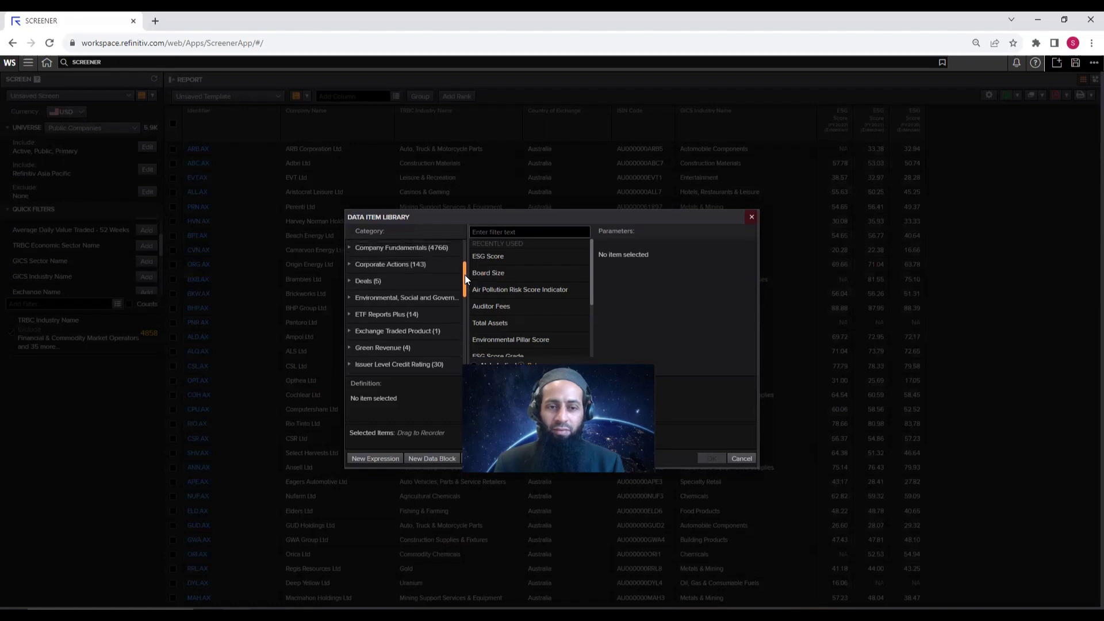
{"action": "left_click", "coordinate": [349, 298]}
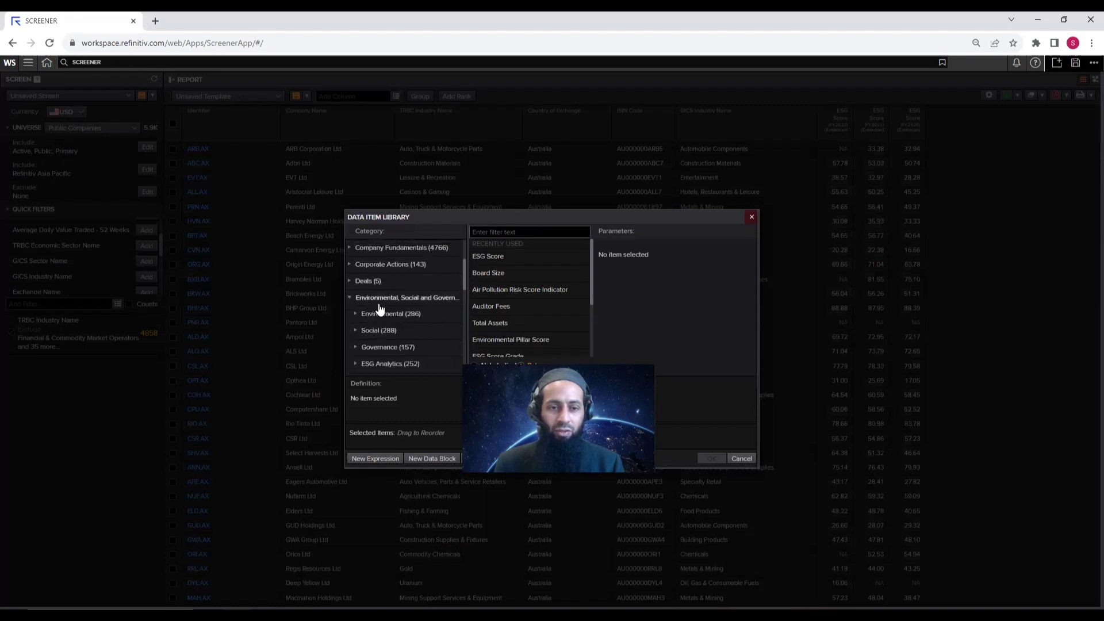
{"action": "left_click", "coordinate": [355, 348]}
{"action": "scroll", "coordinate": [361, 351], "scroll_direction": "down", "scroll_amount": 1}
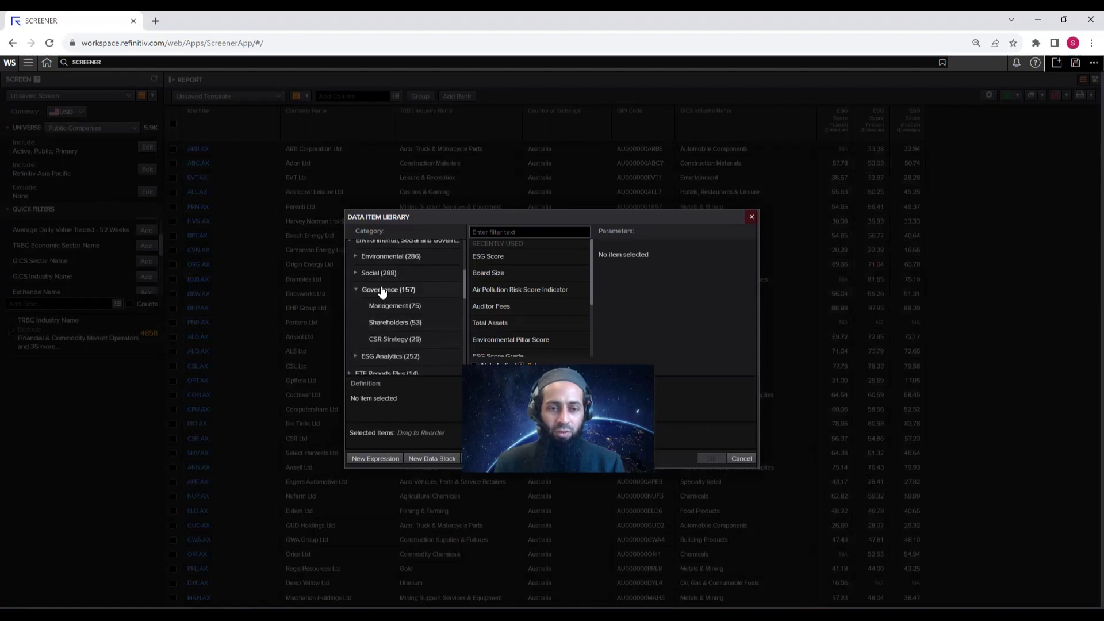
{"action": "left_click", "coordinate": [387, 309]}
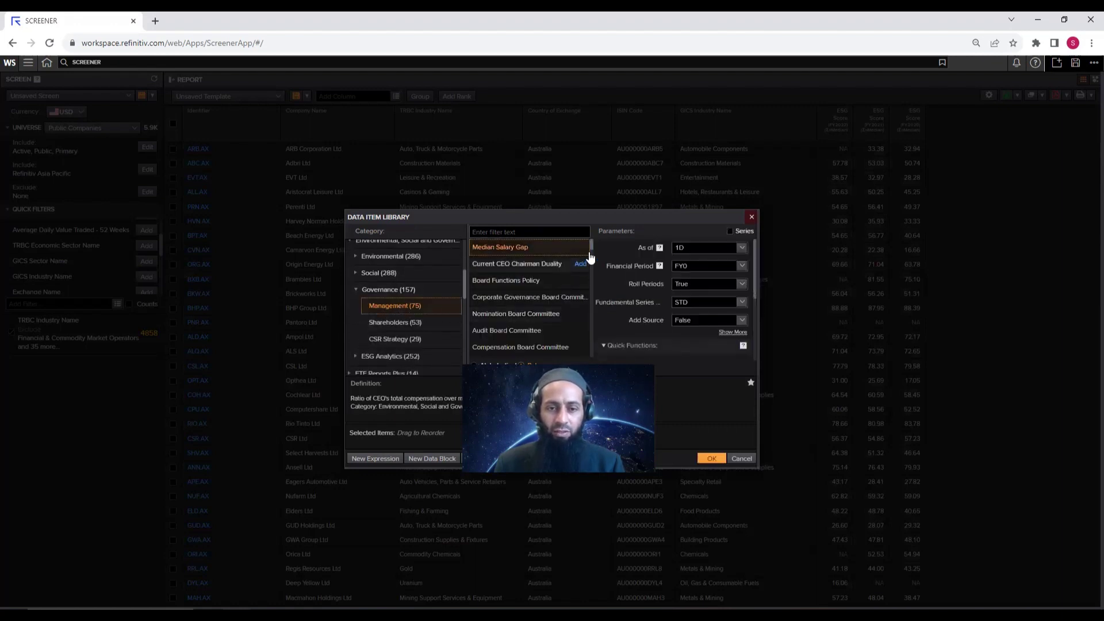
{"action": "left_click_drag", "start_coordinate": [590, 244], "coordinate": [591, 251]}
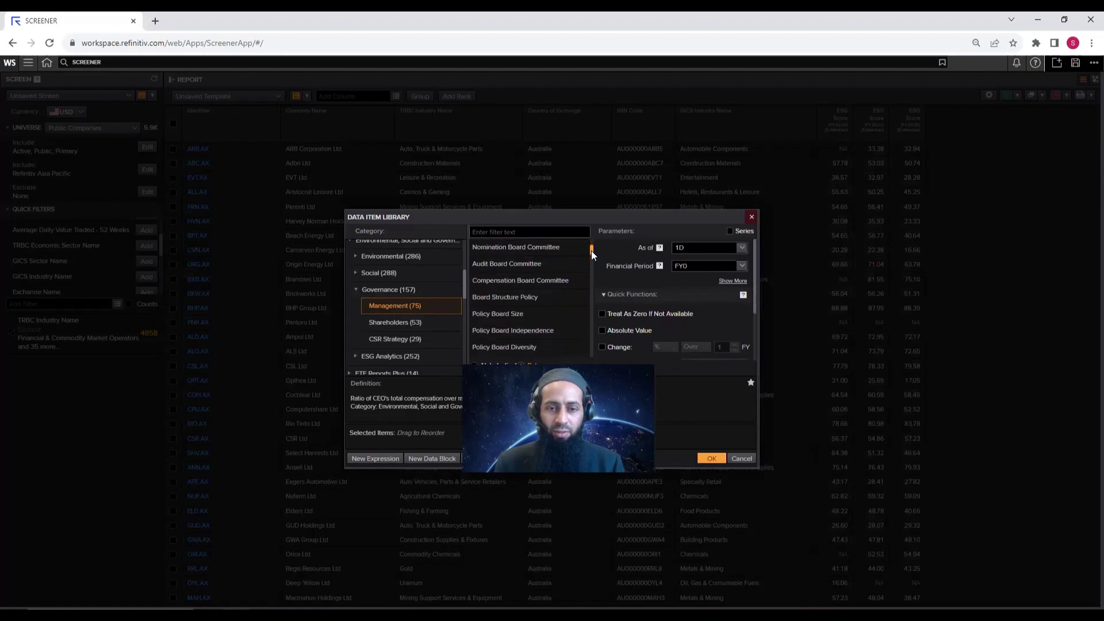
{"action": "left_click", "coordinate": [524, 264]}
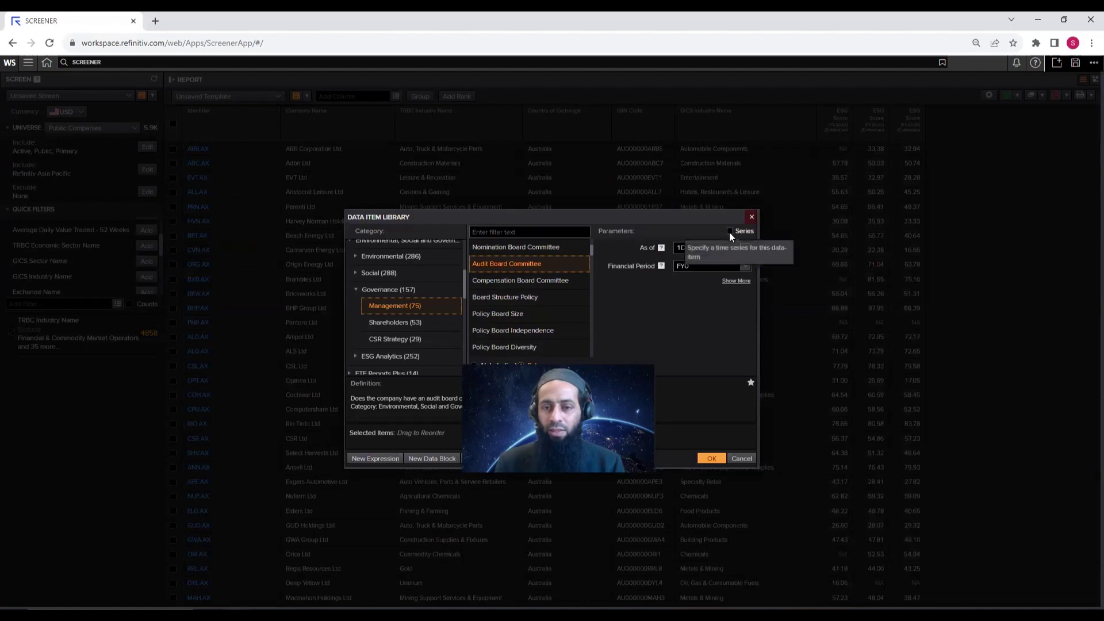
{"action": "left_click", "coordinate": [705, 266]}
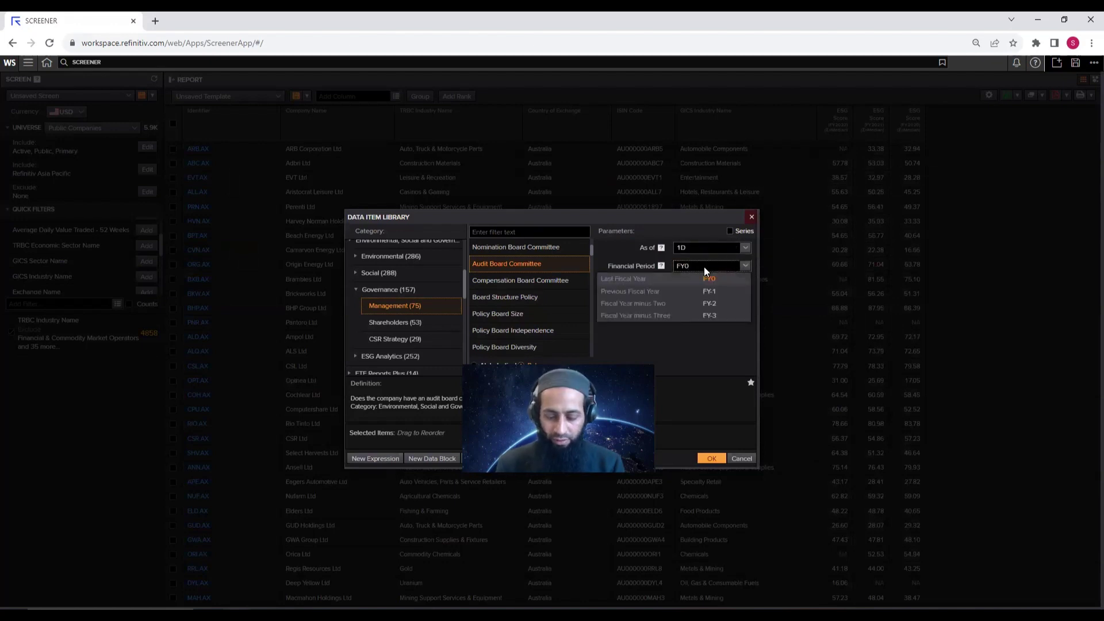
{"action": "type", "text": "FY2022"}
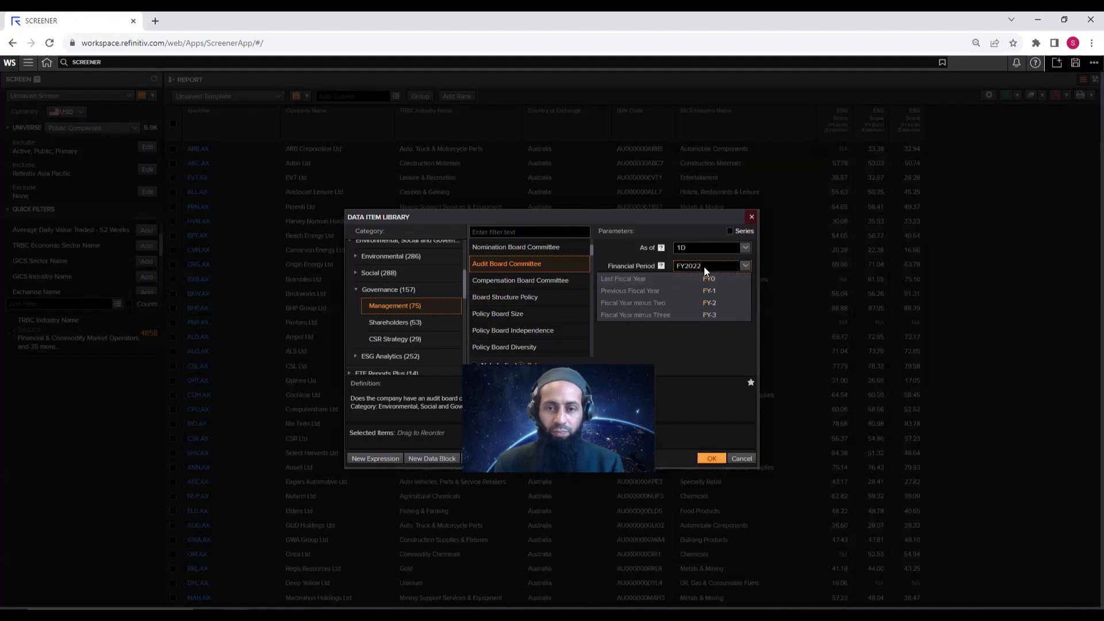
{"action": "left_click", "coordinate": [594, 327]}
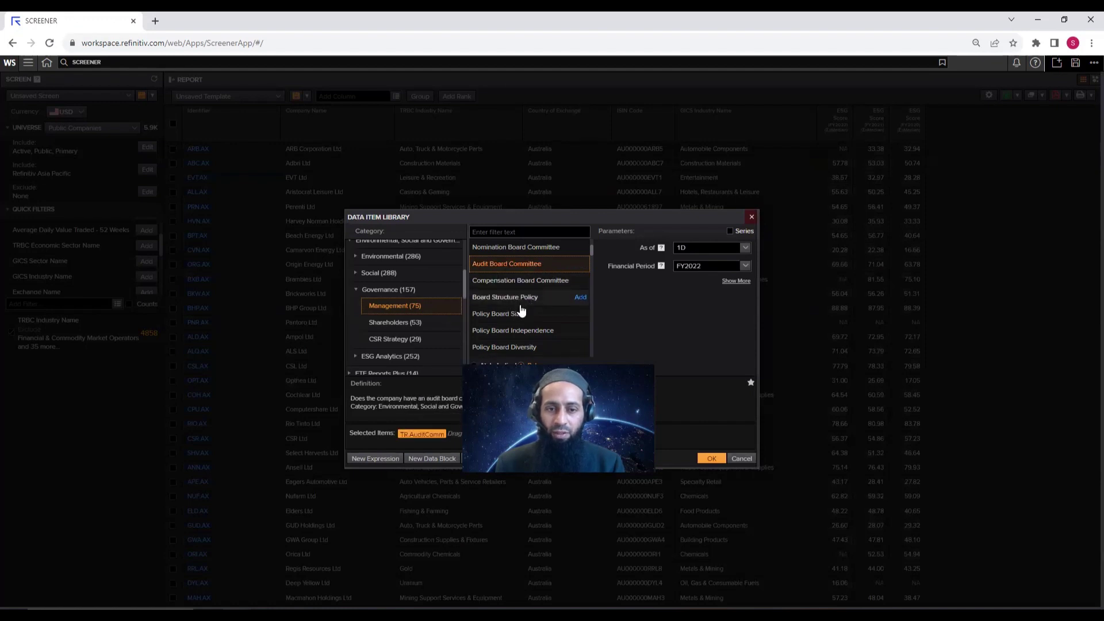
- Add Audit Committee Independence from the Management data items to the selection, with financial period FY2022
{"action": "scroll", "coordinate": [522, 310], "scroll_direction": "down", "scroll_amount": 1}
{"action": "scroll", "coordinate": [522, 310], "scroll_direction": "down", "scroll_amount": 2}
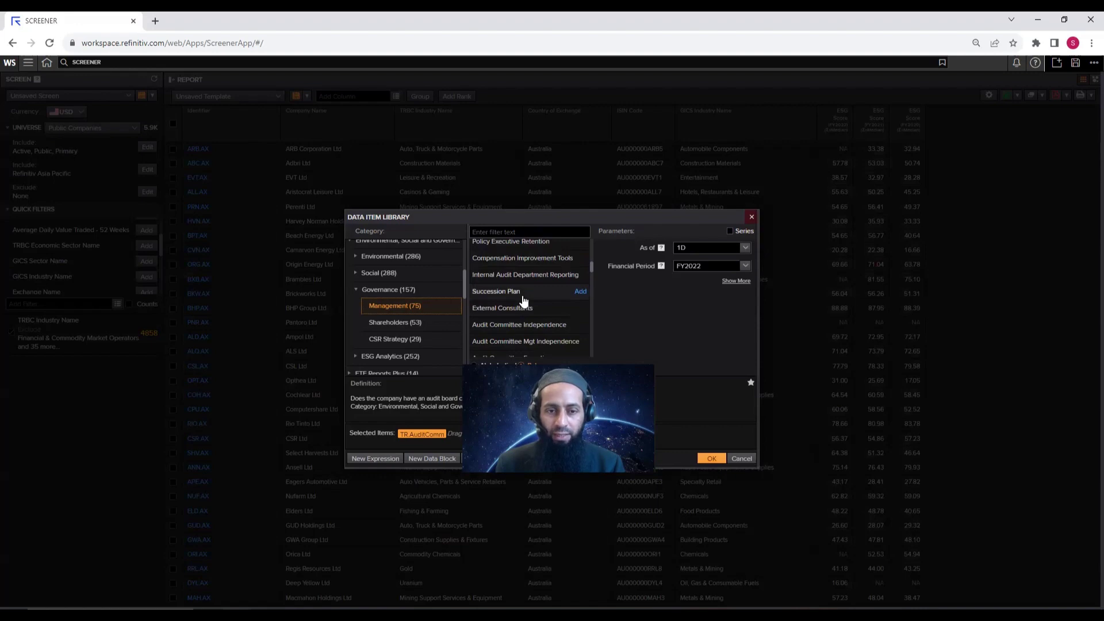
{"action": "scroll", "coordinate": [523, 301], "scroll_direction": "down", "scroll_amount": 1}
{"action": "left_click", "coordinate": [492, 269]}
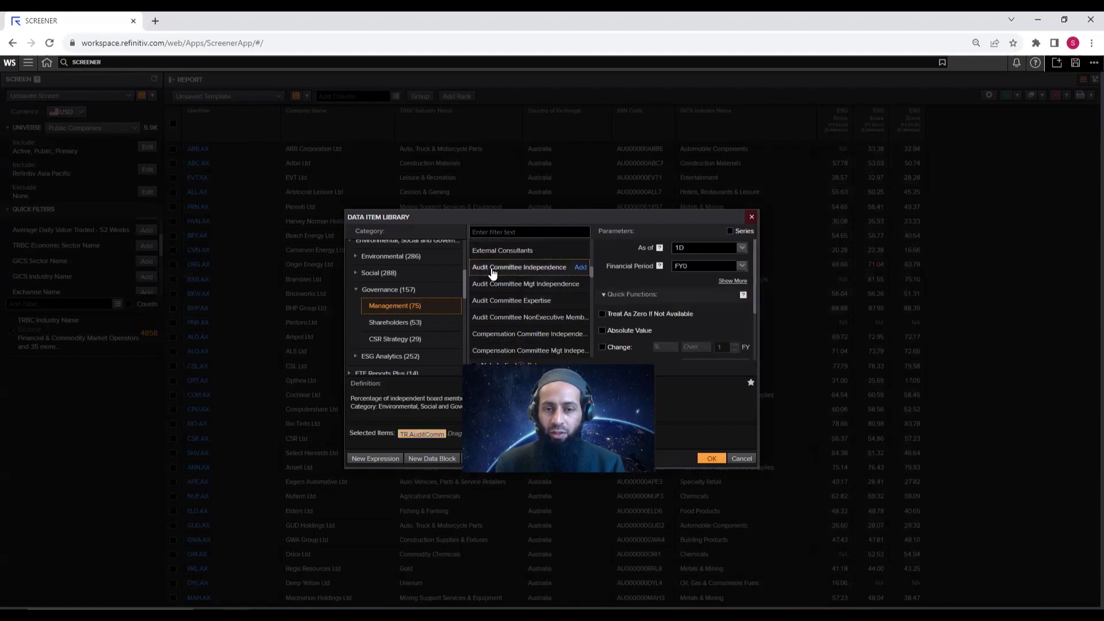
{"action": "left_click", "coordinate": [692, 266]}
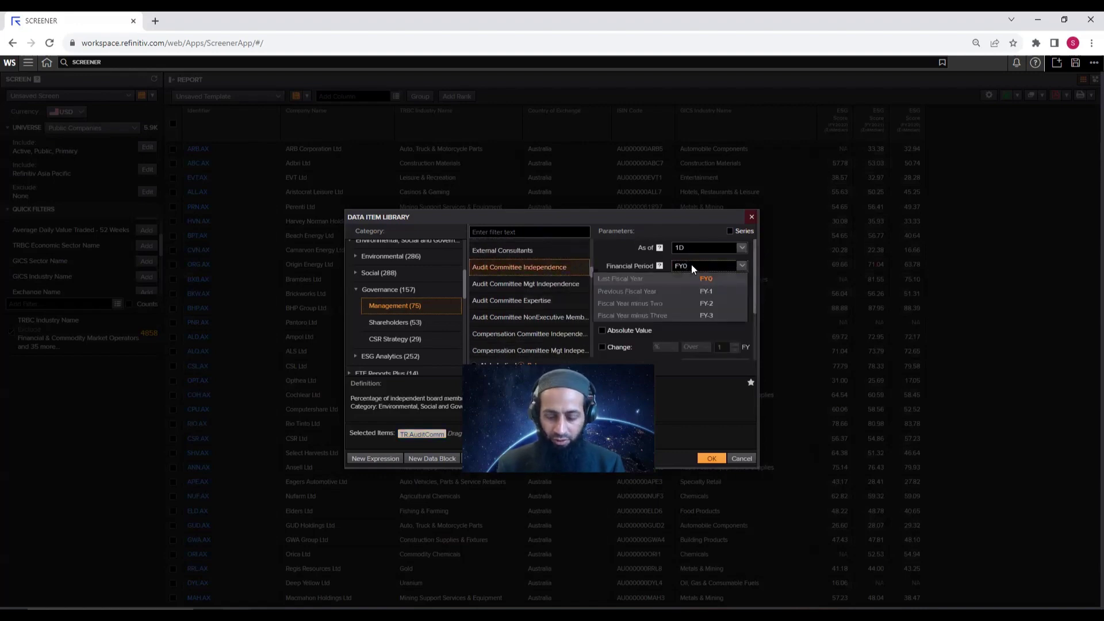
{"action": "key", "text": "BackSpace"}
{"action": "type", "text": "2022"}
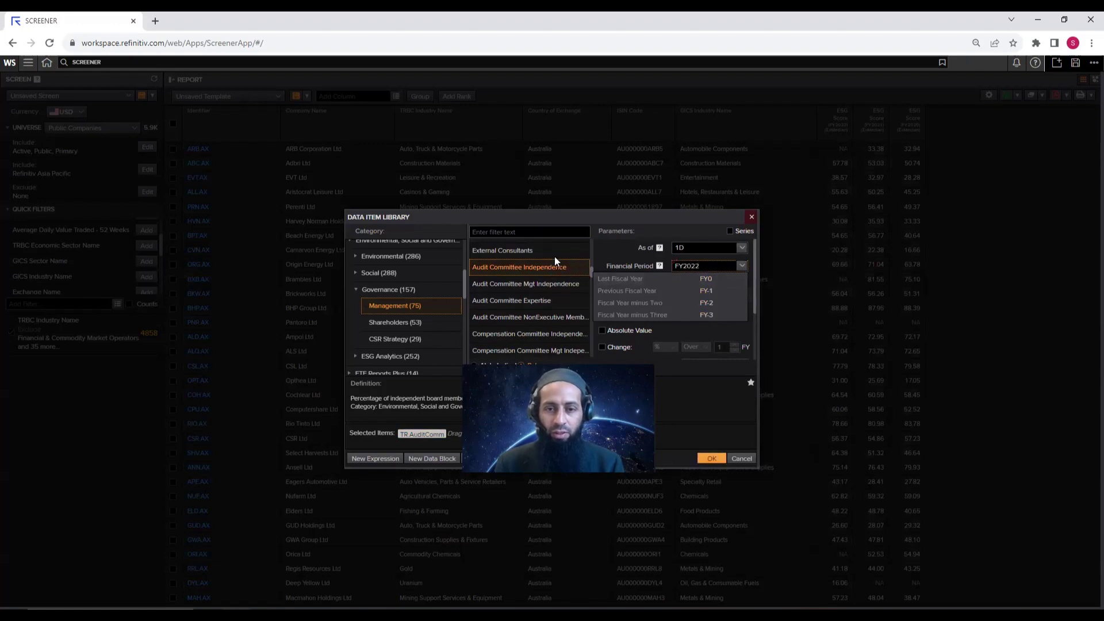
{"action": "left_click", "coordinate": [569, 270]}
{"action": "left_click", "coordinate": [578, 269]}
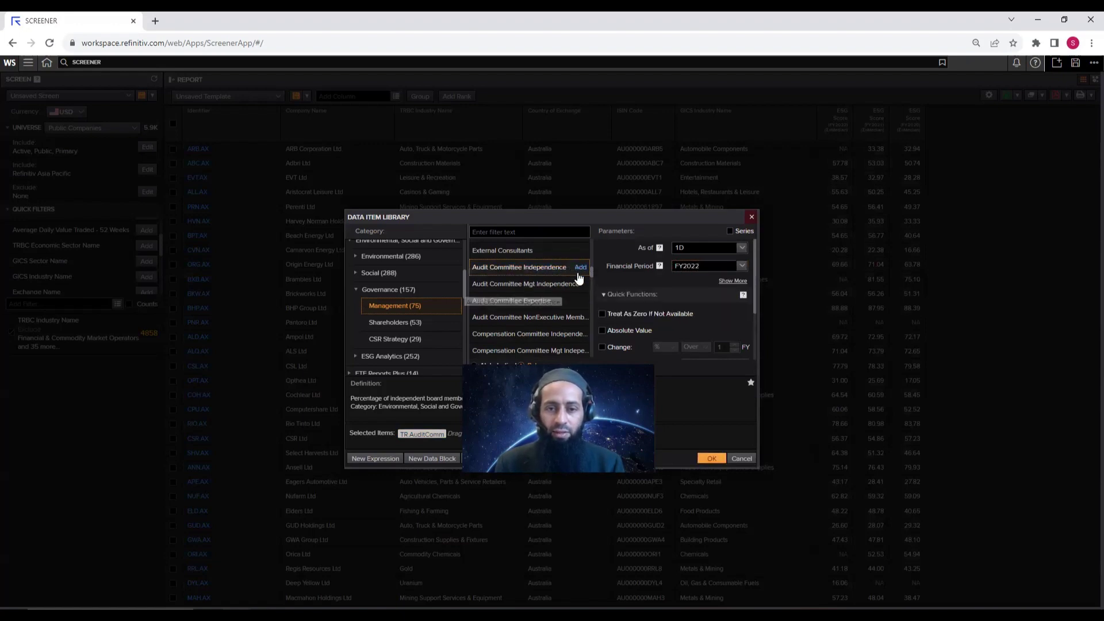
- Search the data items for "auditor" and add Auditor Fees to the selection with financial period FY2022
{"action": "scroll", "coordinate": [539, 304], "scroll_direction": "down", "scroll_amount": 2}
{"action": "scroll", "coordinate": [539, 304], "scroll_direction": "down", "scroll_amount": 3}
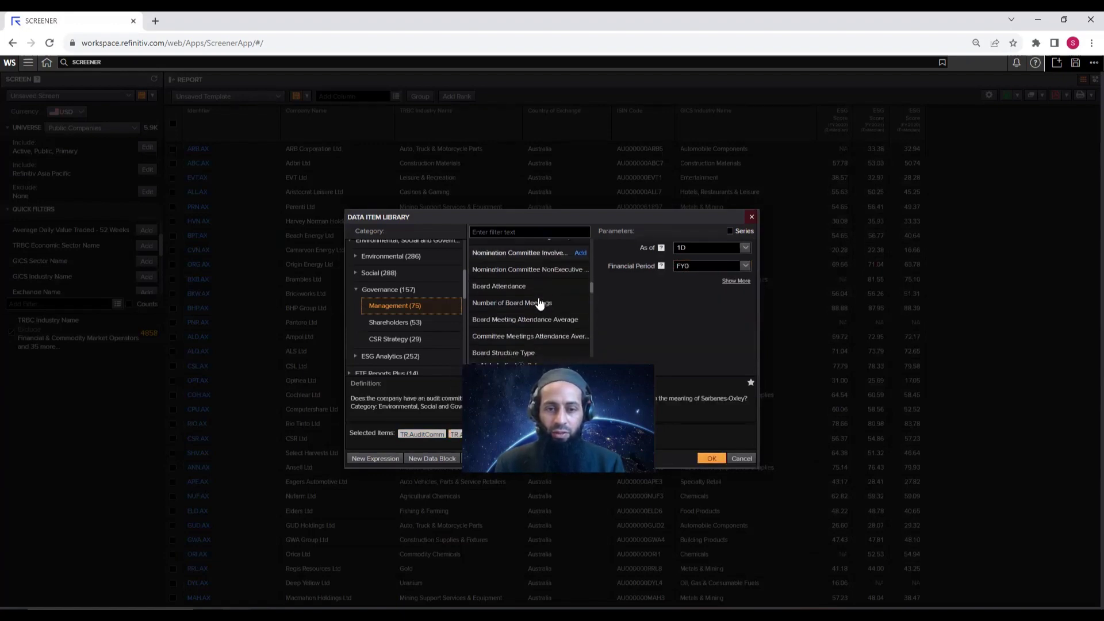
{"action": "scroll", "coordinate": [525, 303], "scroll_direction": "down", "scroll_amount": 3}
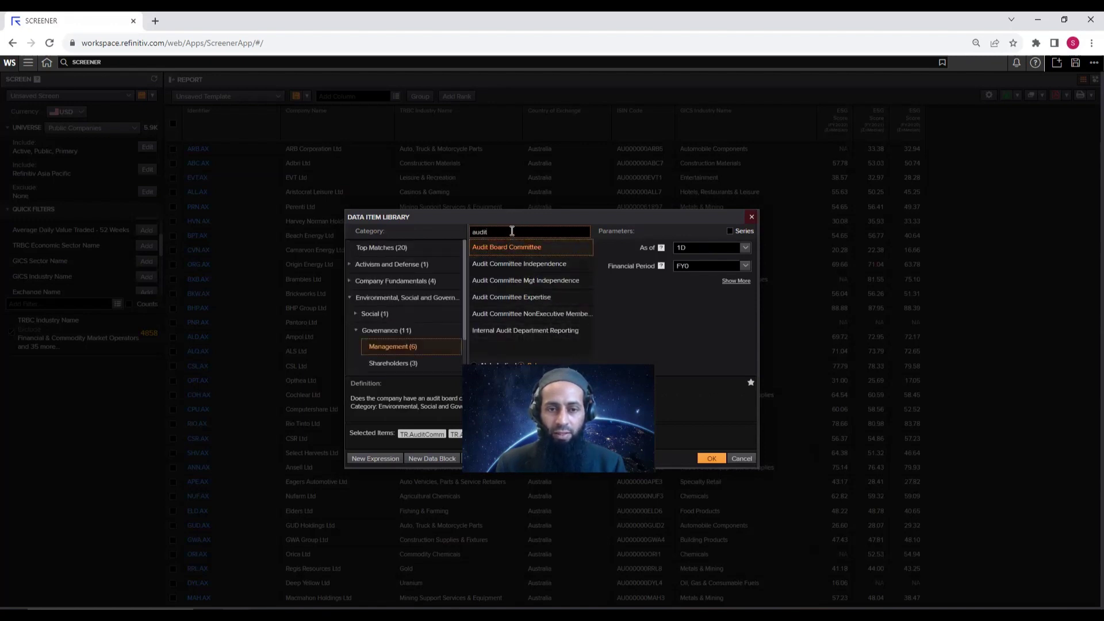
{"action": "type", "text": "or"}
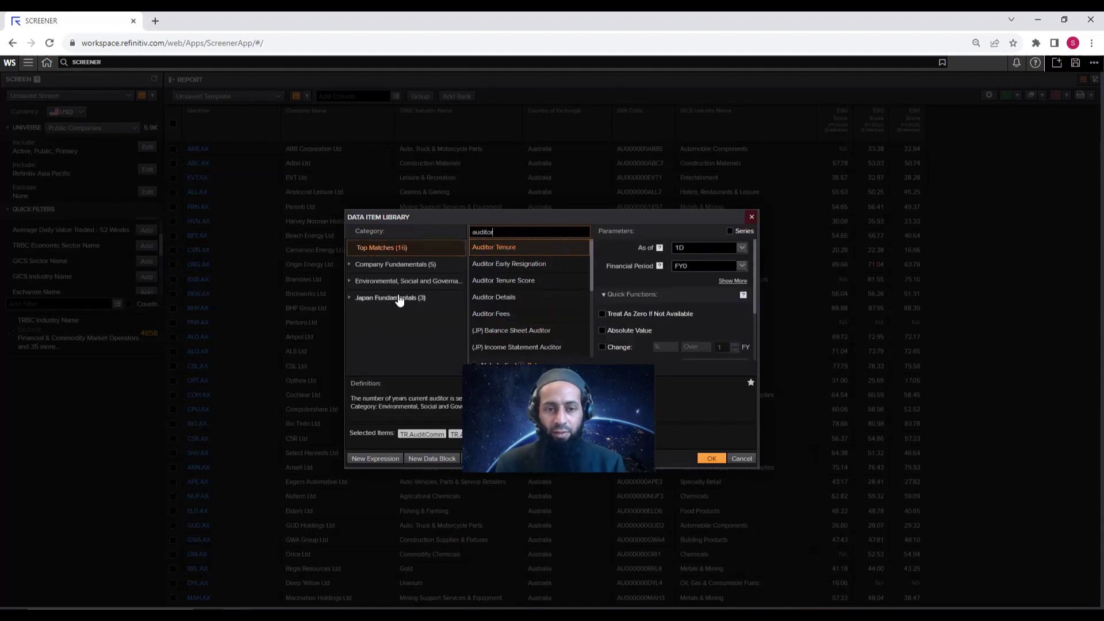
{"action": "left_click", "coordinate": [501, 314]}
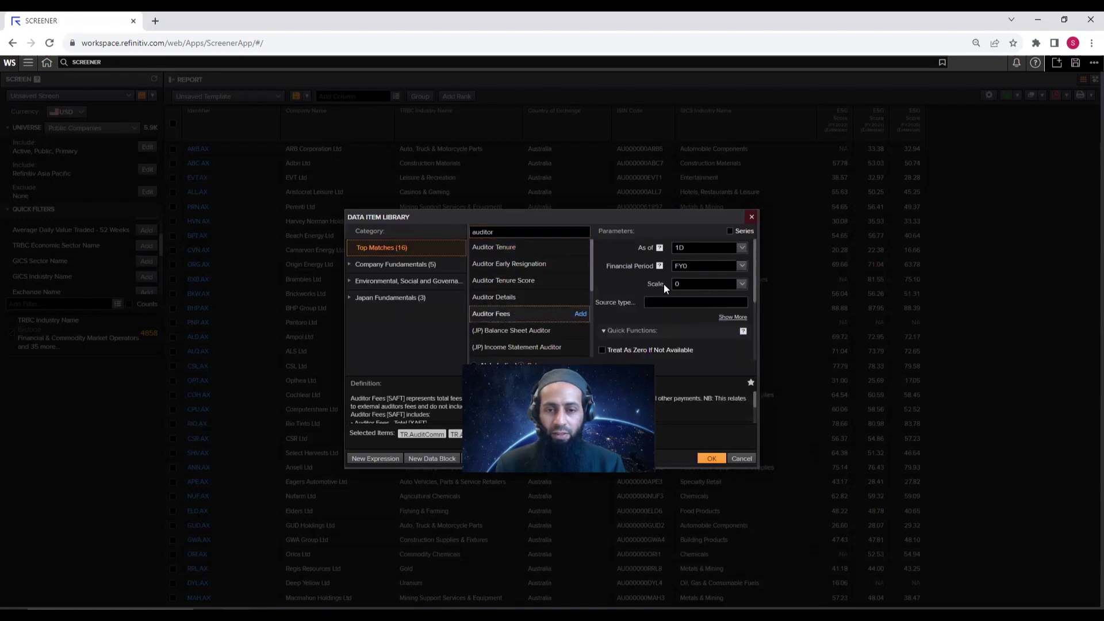
{"action": "left_click", "coordinate": [697, 266]}
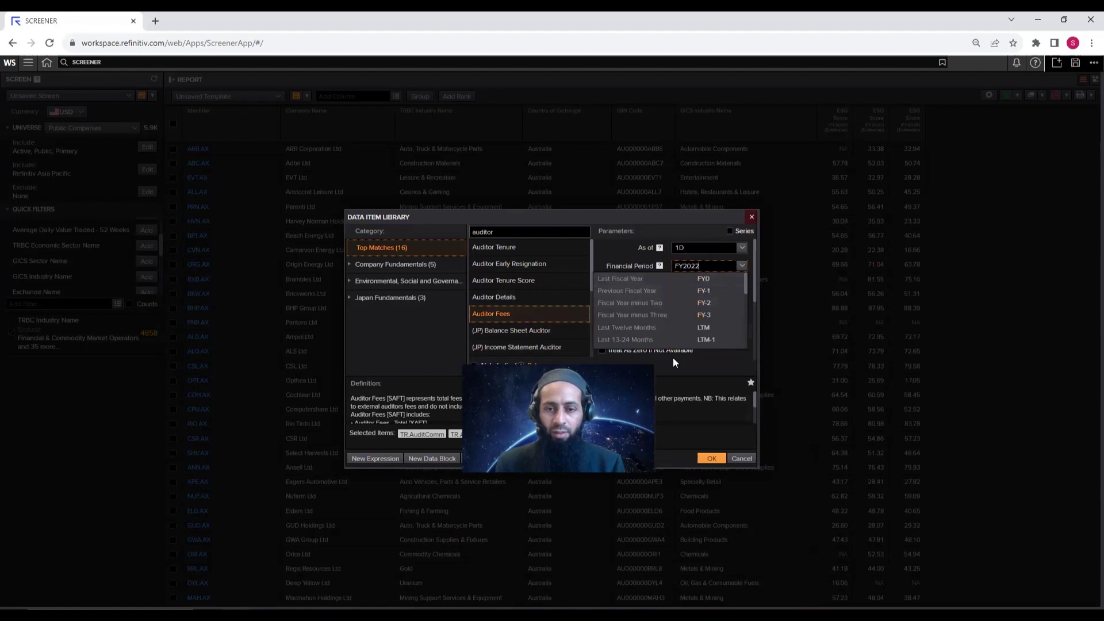
{"action": "left_click", "coordinate": [563, 314]}
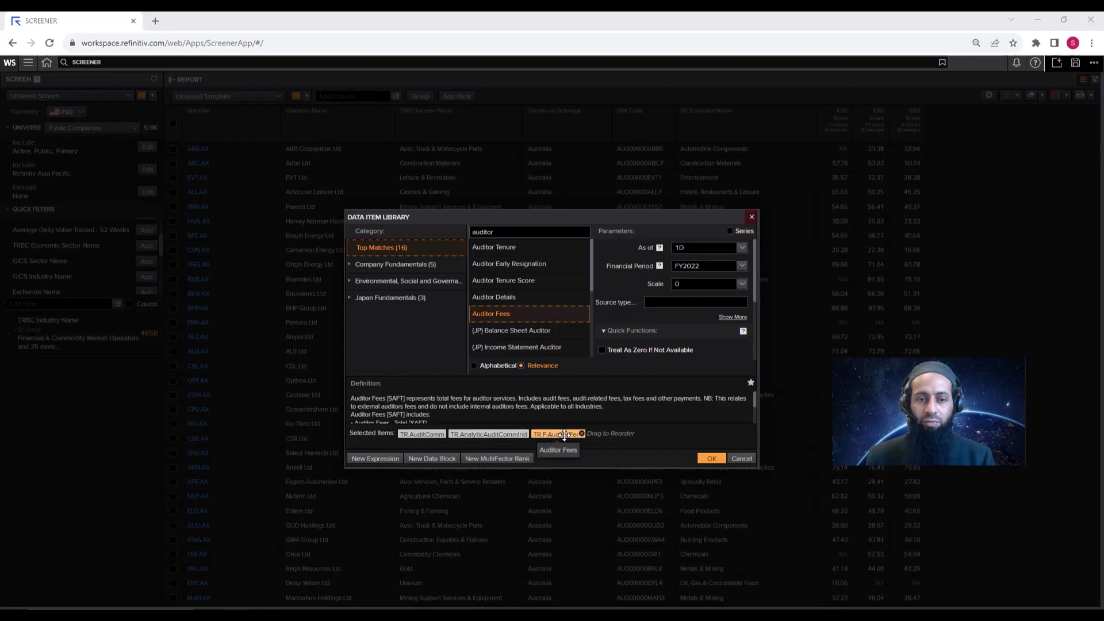
- Search the data items for "board size" and add the Activism and Defense item Board Size with financial period FY2022
{"action": "left_click_drag", "start_coordinate": [510, 232], "coordinate": [466, 231]}
{"action": "type", "text": "boa"}
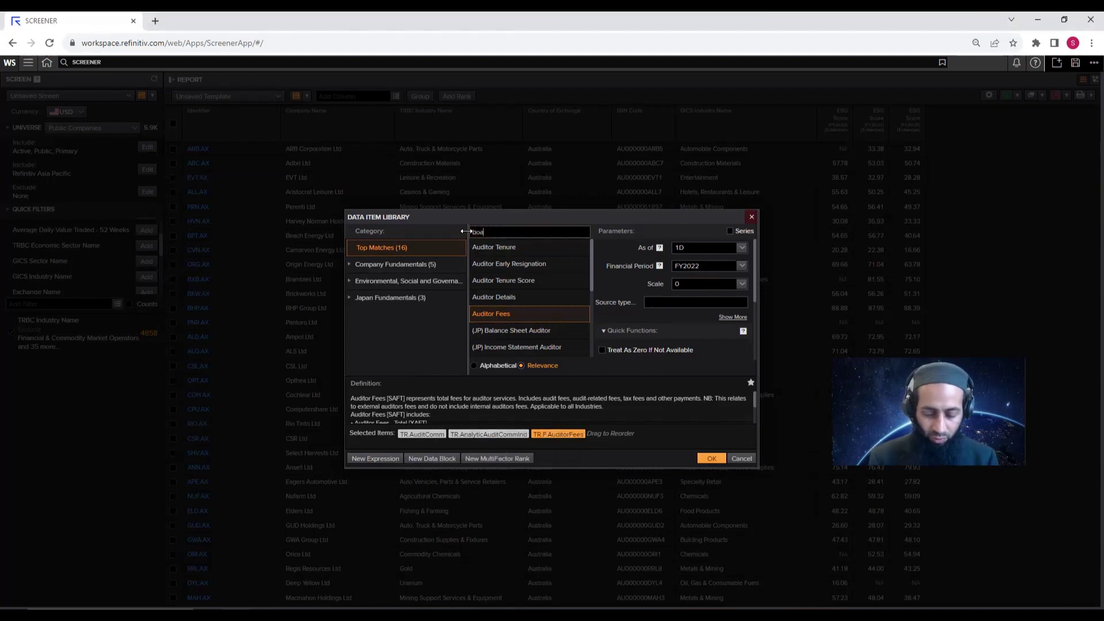
{"action": "type", "text": "rd size"}
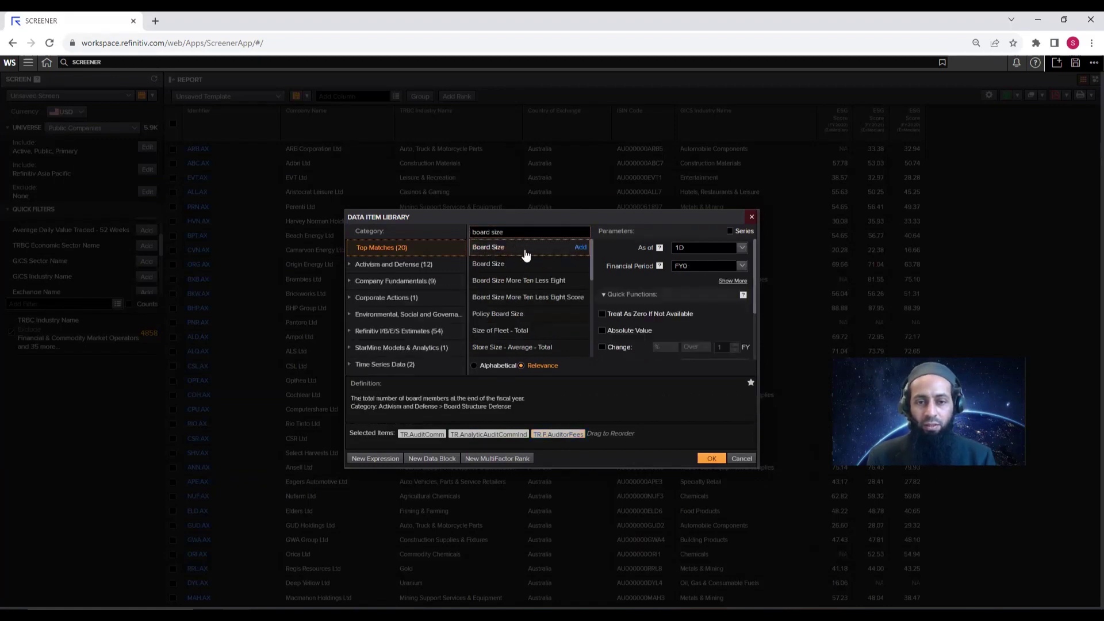
{"action": "left_click", "coordinate": [697, 268]}
{"action": "key", "text": "BackSpace"}
{"action": "type", "text": "2022"}
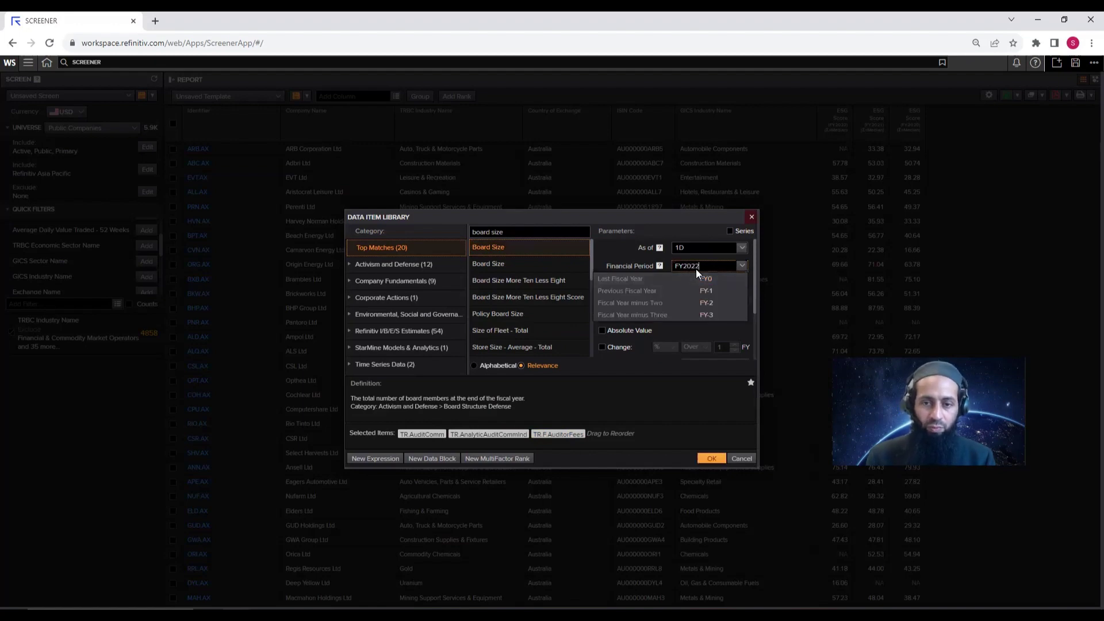
{"action": "left_click", "coordinate": [518, 244]}
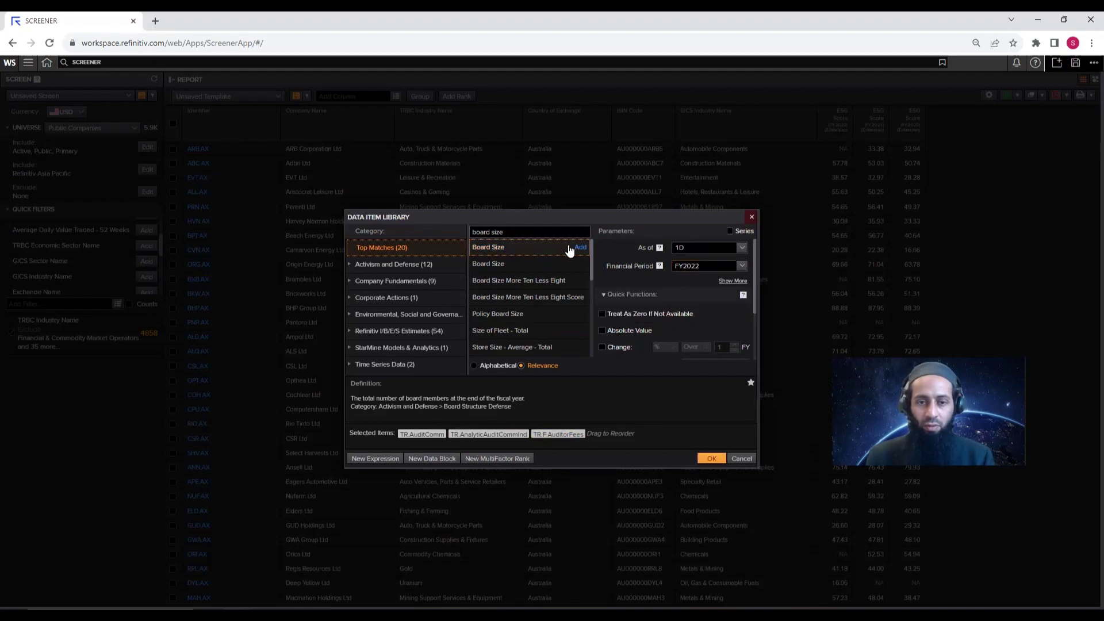
{"action": "left_click", "coordinate": [579, 248]}
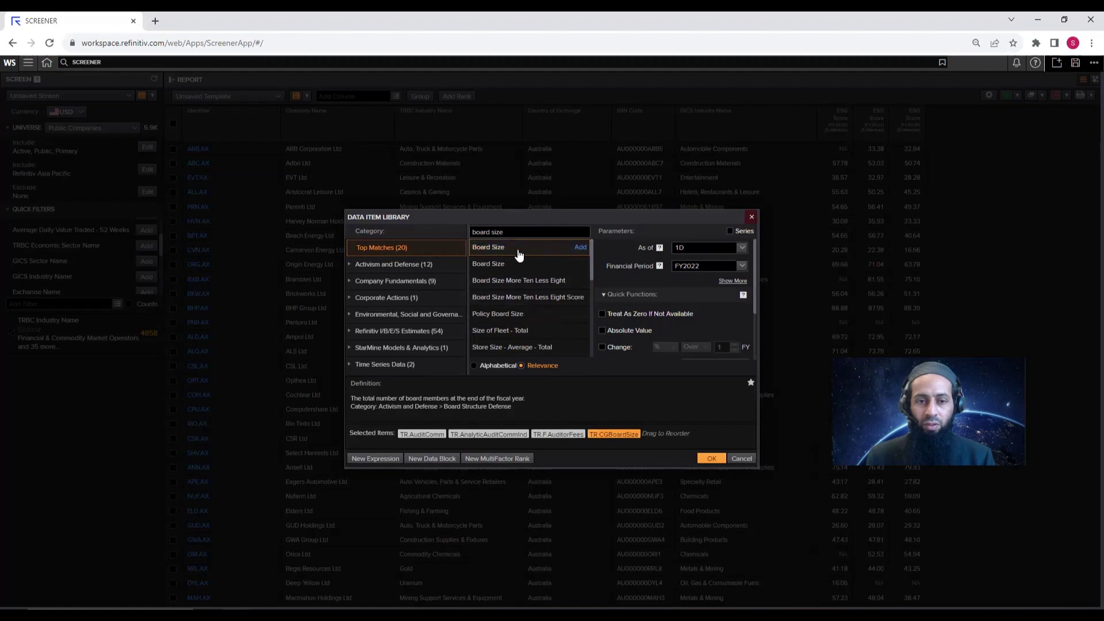
- Find Board Gender Diversity, Percent by searching "board diversity", add it for FY2022, and insert all selected items as report columns
{"action": "key", "text": "BackSpace"}
{"action": "key", "text": "BackSpace"}
{"action": "key", "text": "BackSpace"}
{"action": "key", "text": "BackSpace"}
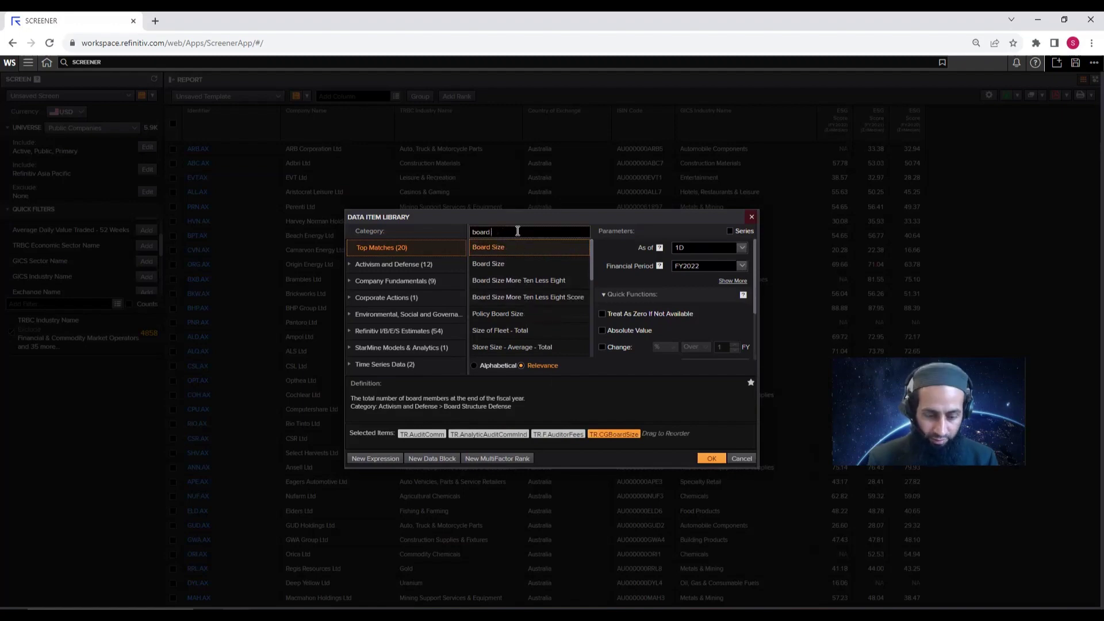
{"action": "type", "text": "diversity"}
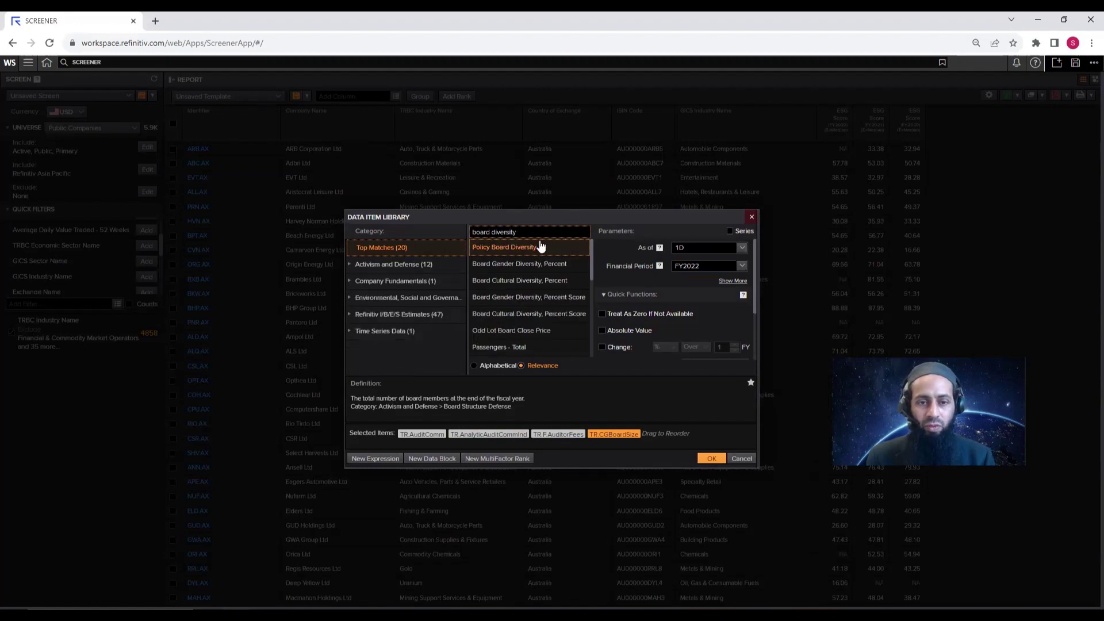
{"action": "left_click", "coordinate": [514, 269]}
{"action": "left_click", "coordinate": [700, 267]}
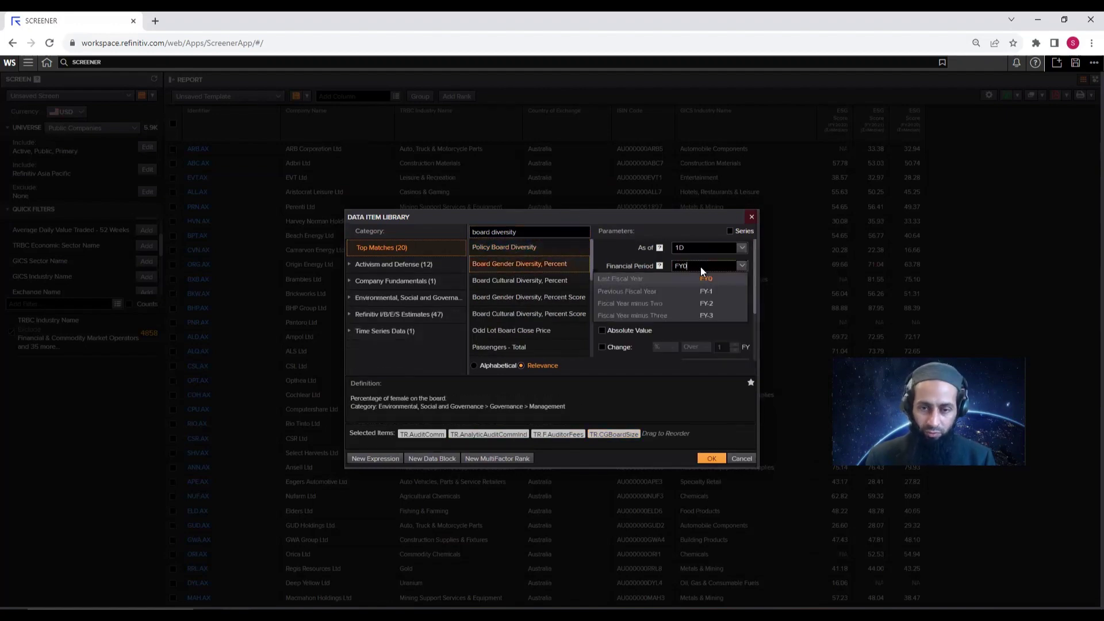
{"action": "type", "text": "FY2022"}
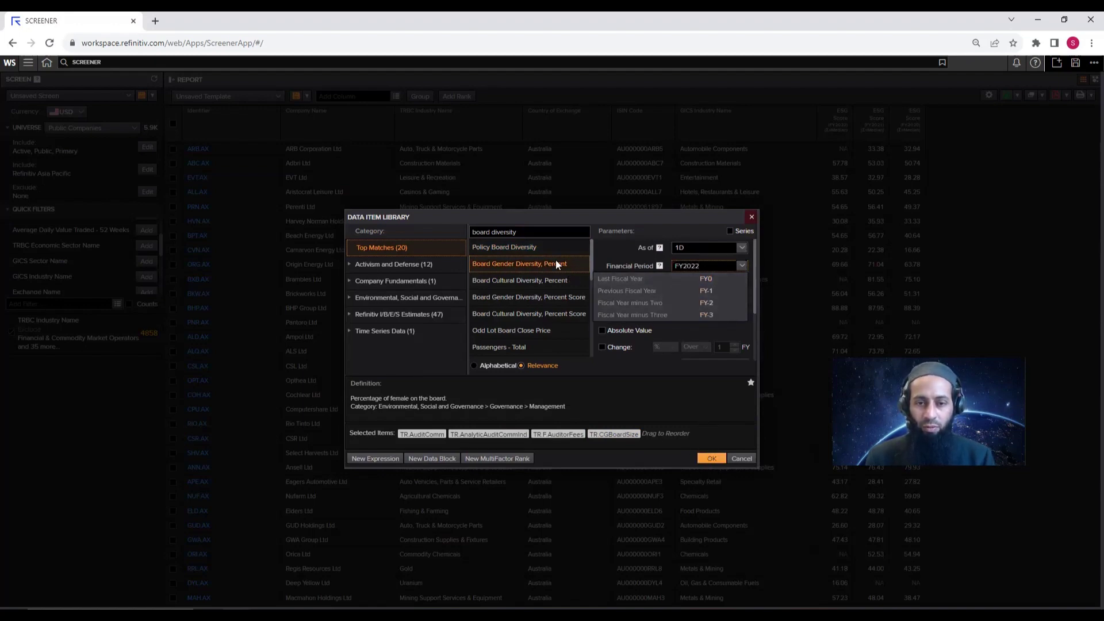
{"action": "left_click_drag", "start_coordinate": [555, 263], "coordinate": [703, 442]}
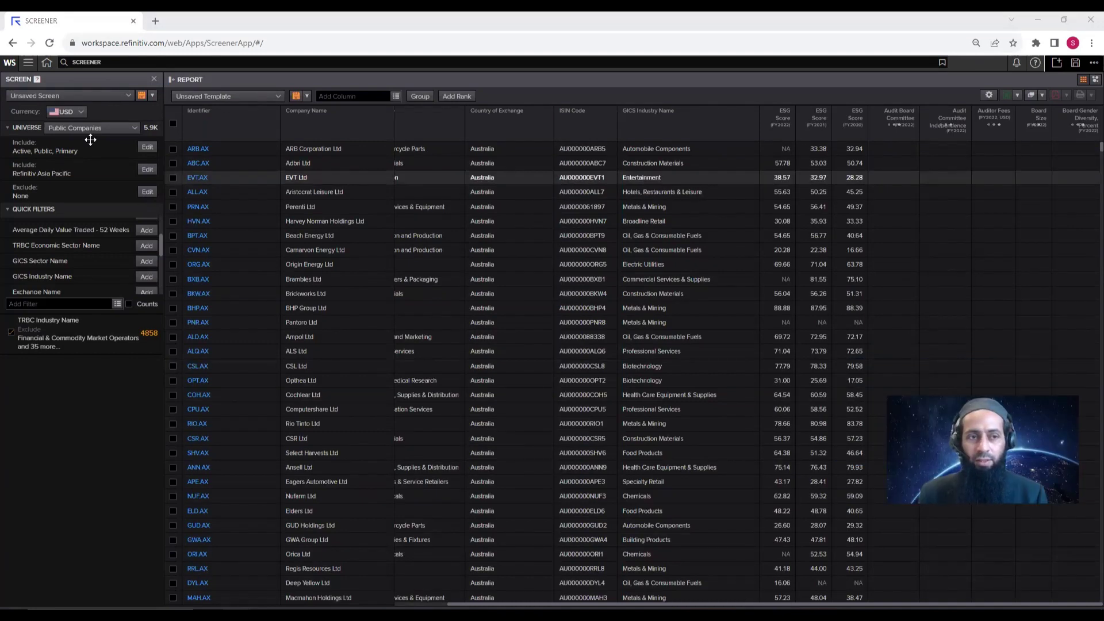
- Export the completed Screener report to Excel and open the downloaded GridExport_November_8_2023_15_16_15 workbook
{"action": "left_click_drag", "start_coordinate": [976, 605], "coordinate": [990, 605]}
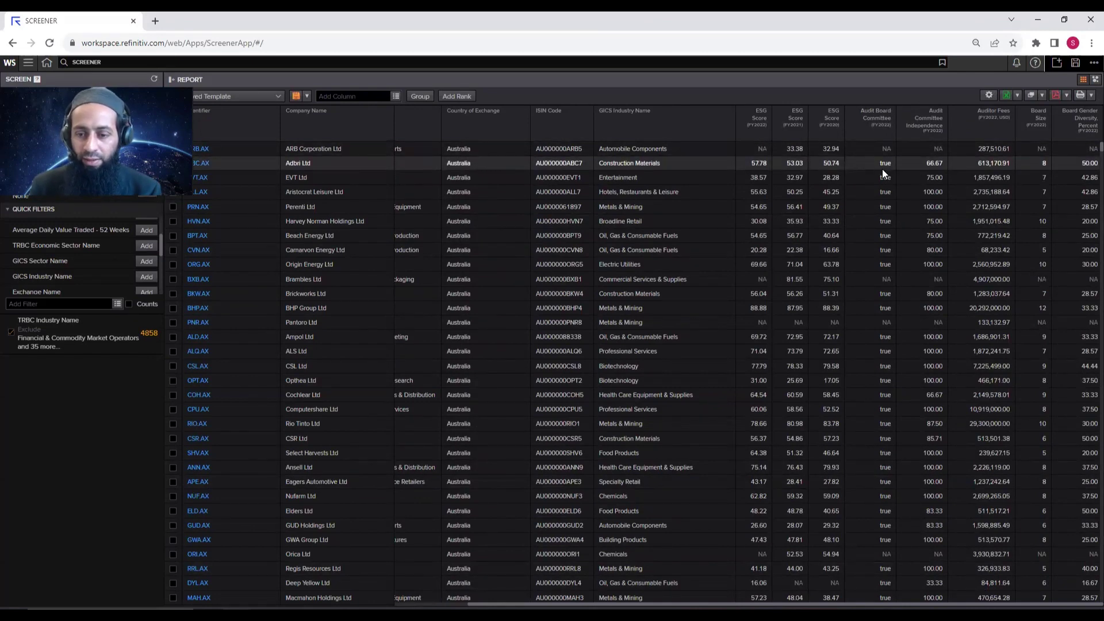
{"action": "scroll", "coordinate": [879, 223], "scroll_direction": "down", "scroll_amount": 10}
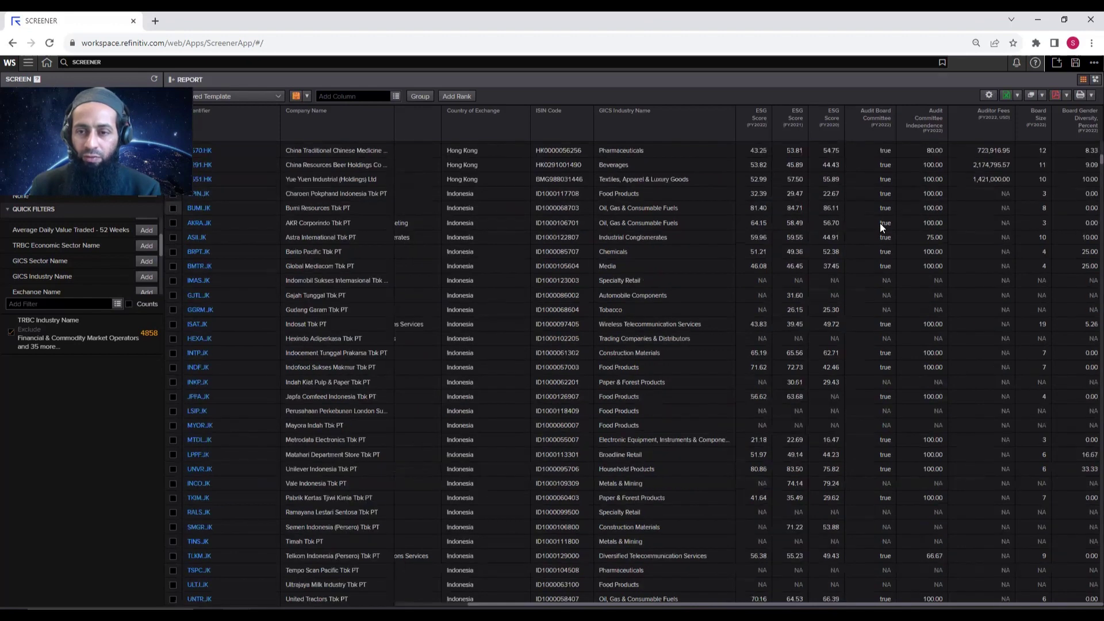
{"action": "scroll", "coordinate": [880, 228], "scroll_direction": "down", "scroll_amount": 15}
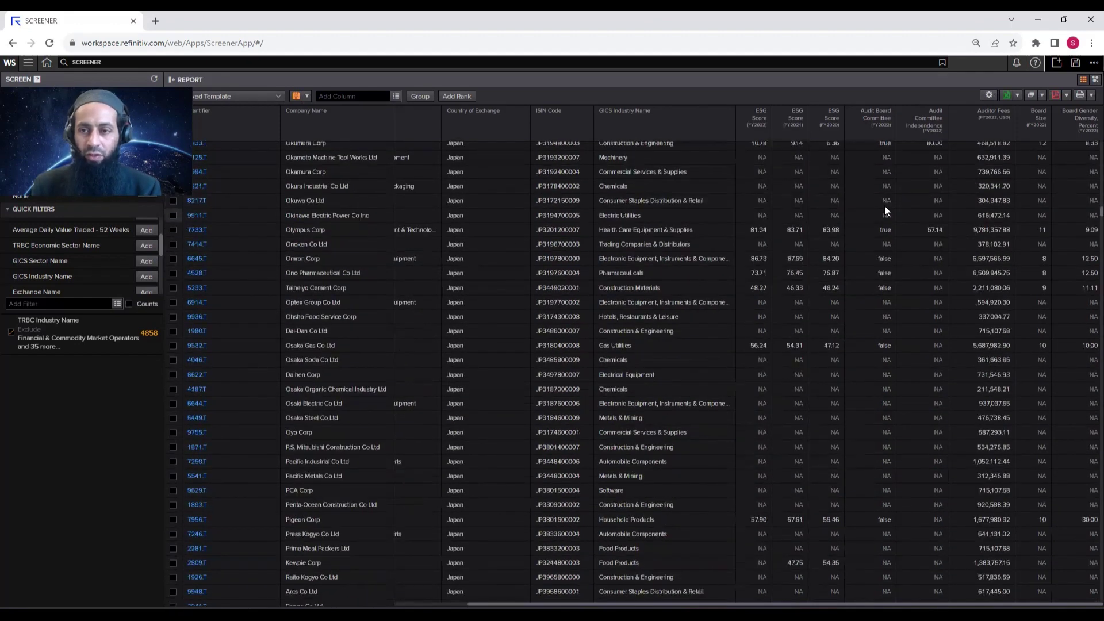
{"action": "scroll", "coordinate": [884, 206], "scroll_direction": "up", "scroll_amount": 20}
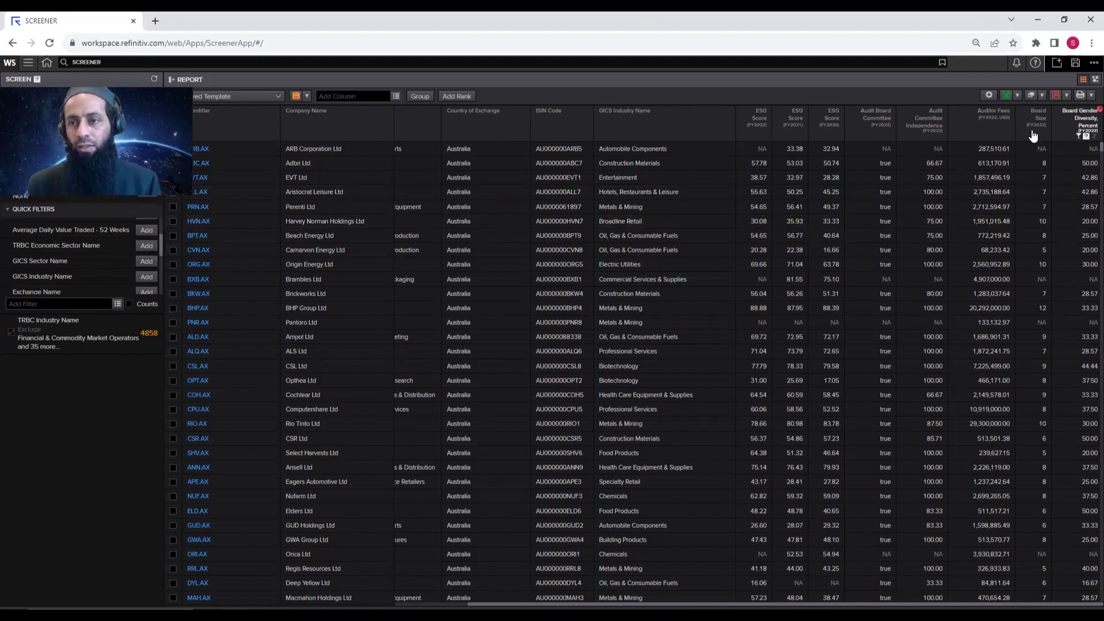
{"action": "left_click", "coordinate": [1007, 96]}
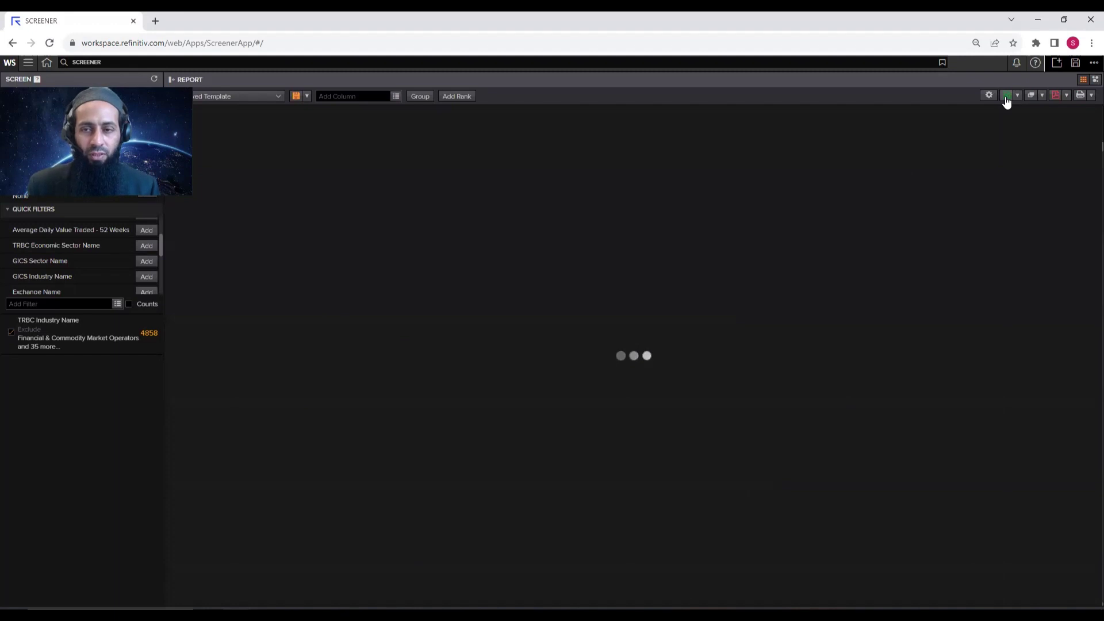
{"action": "left_click", "coordinate": [1035, 43]}
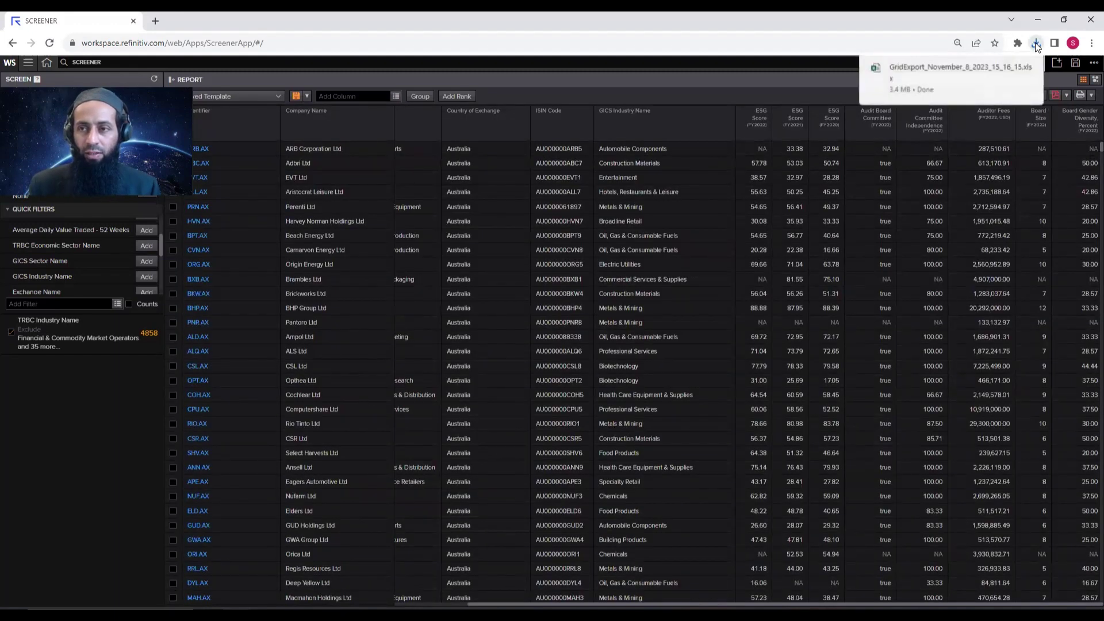
{"action": "left_click", "coordinate": [963, 70]}
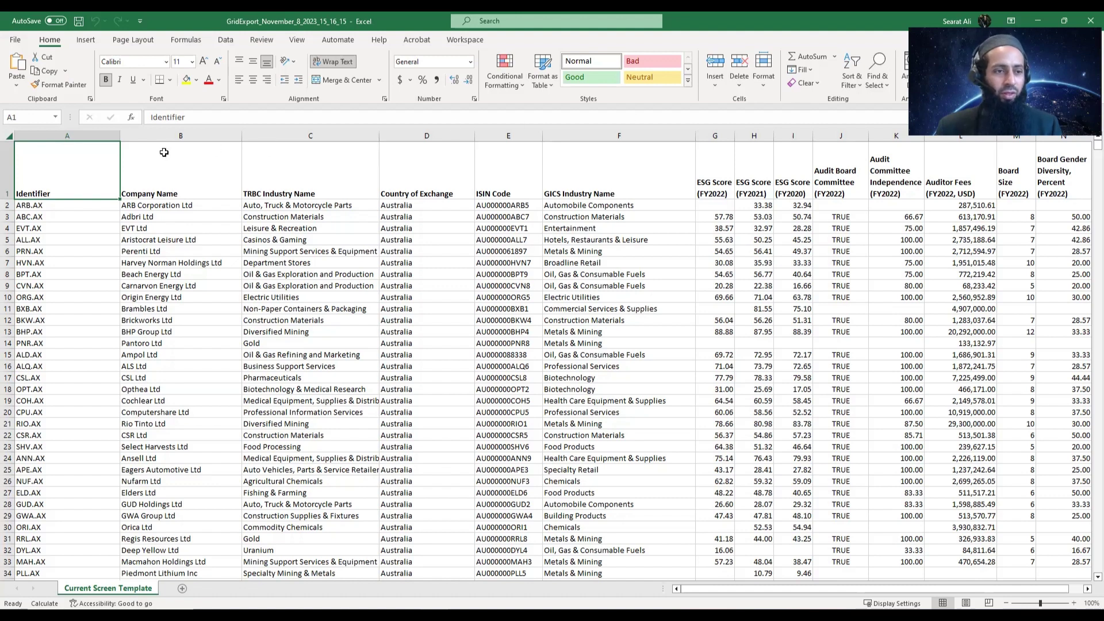
- Examine the exported columns in Excel from Identifier through the ESG Scores to the audit and board items, and return to the Screener
{"action": "left_click", "coordinate": [79, 135]}
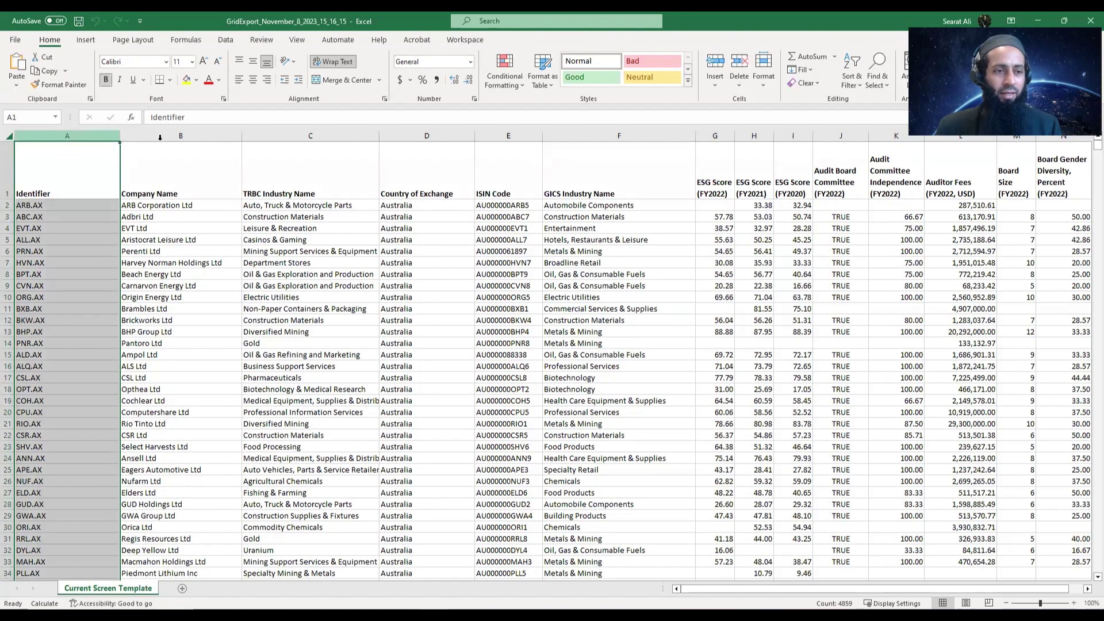
{"action": "left_click", "coordinate": [191, 135]}
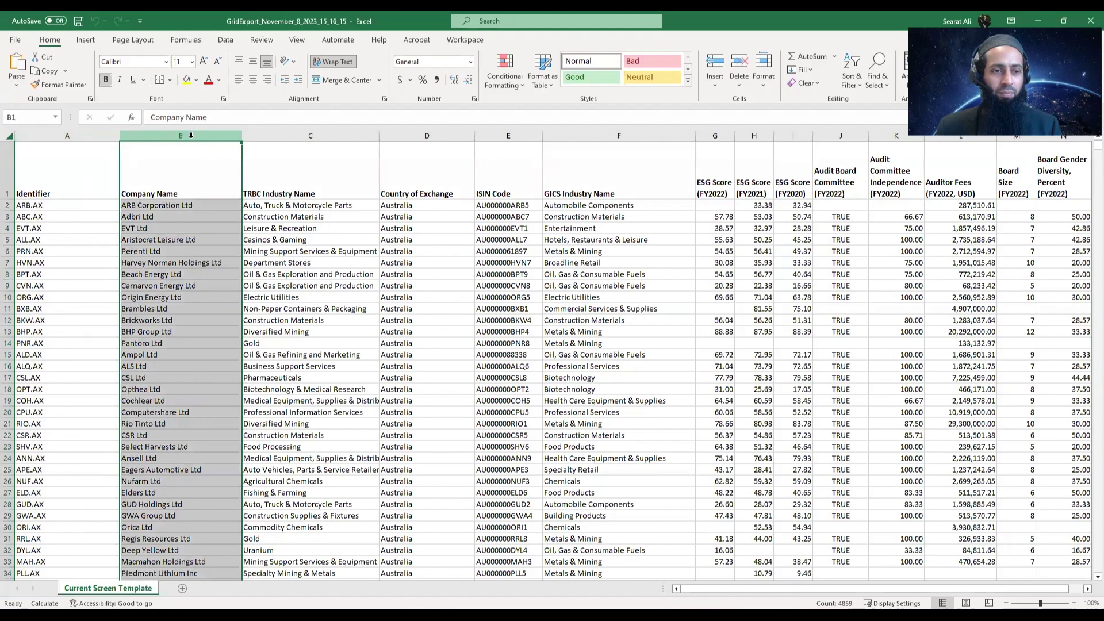
{"action": "left_click", "coordinate": [338, 135]}
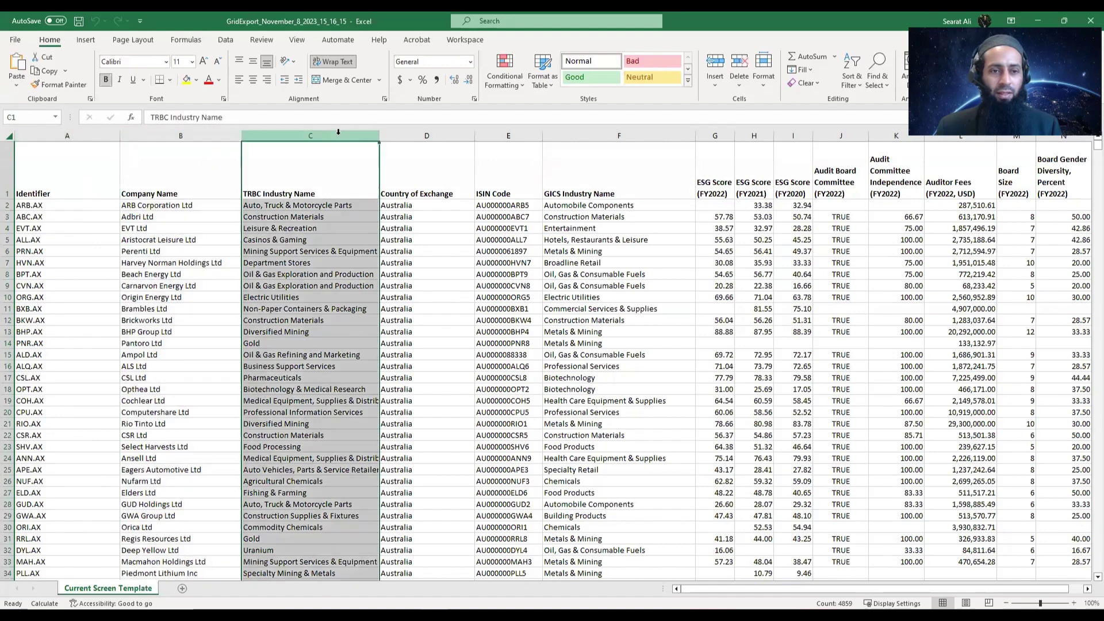
{"action": "left_click", "coordinate": [426, 136]}
{"action": "left_click", "coordinate": [533, 134]}
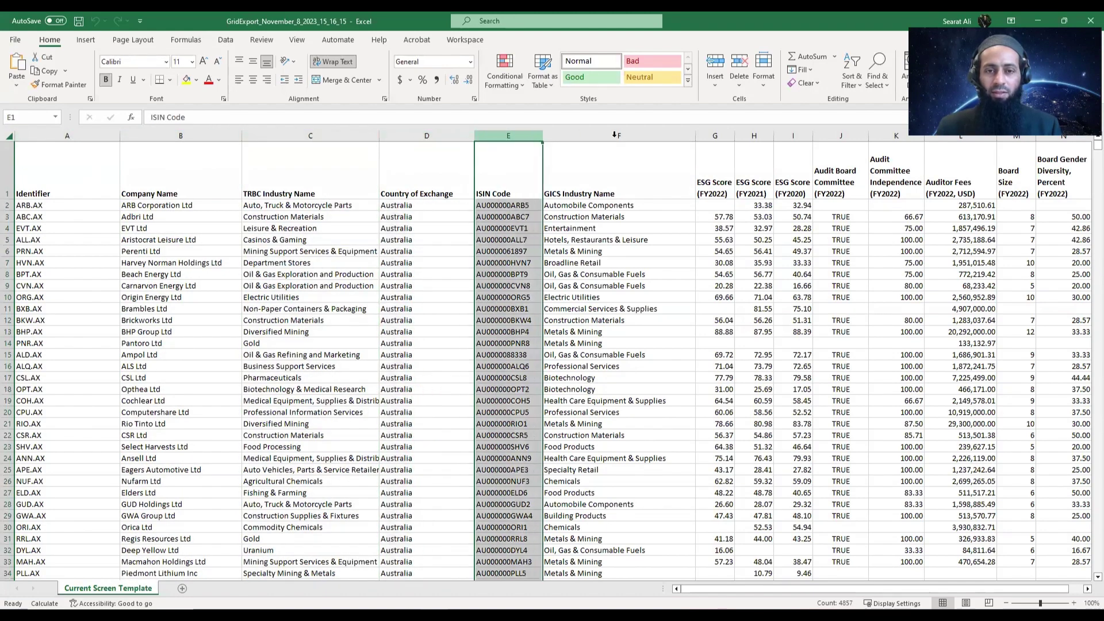
{"action": "left_click", "coordinate": [619, 135]}
{"action": "left_click_drag", "start_coordinate": [836, 592], "coordinate": [898, 593]}
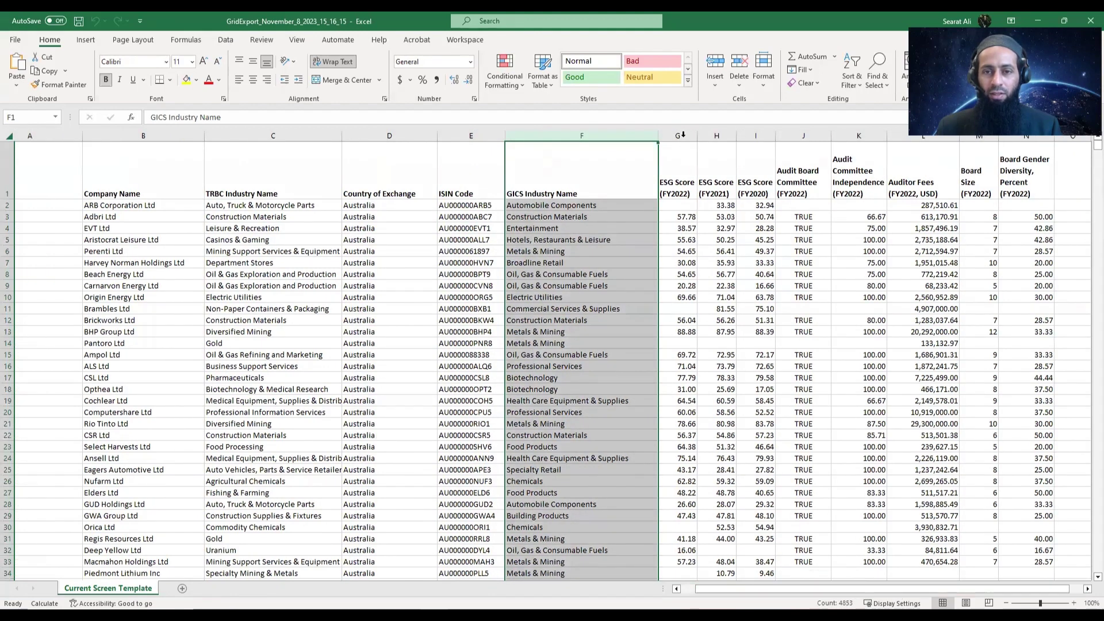
{"action": "left_click_drag", "start_coordinate": [678, 136], "coordinate": [760, 191]}
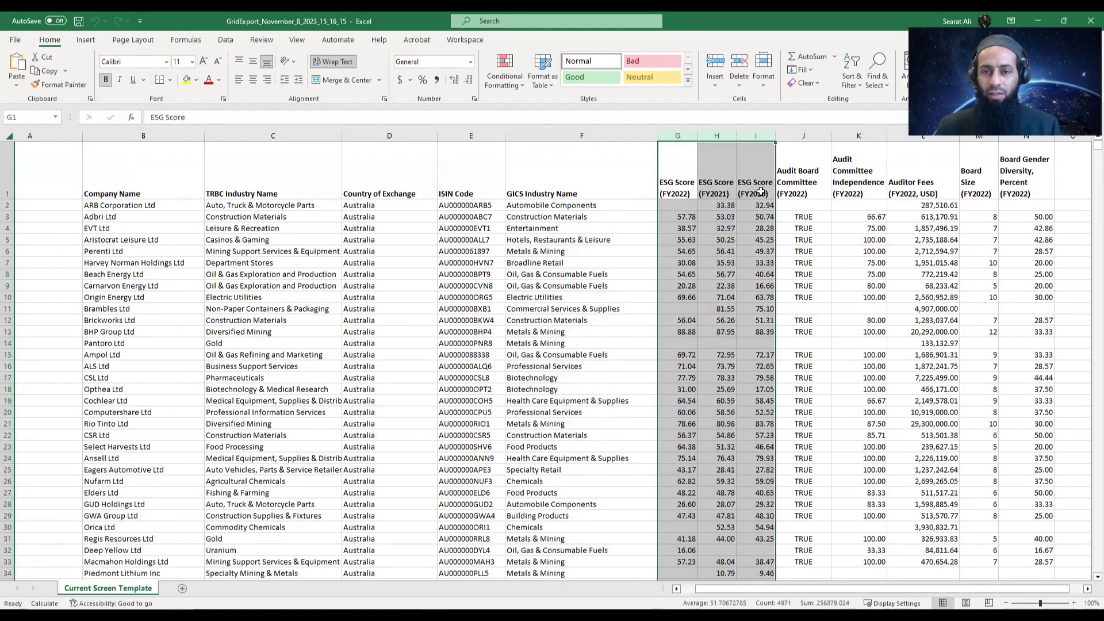
{"action": "left_click_drag", "start_coordinate": [803, 137], "coordinate": [1025, 148]}
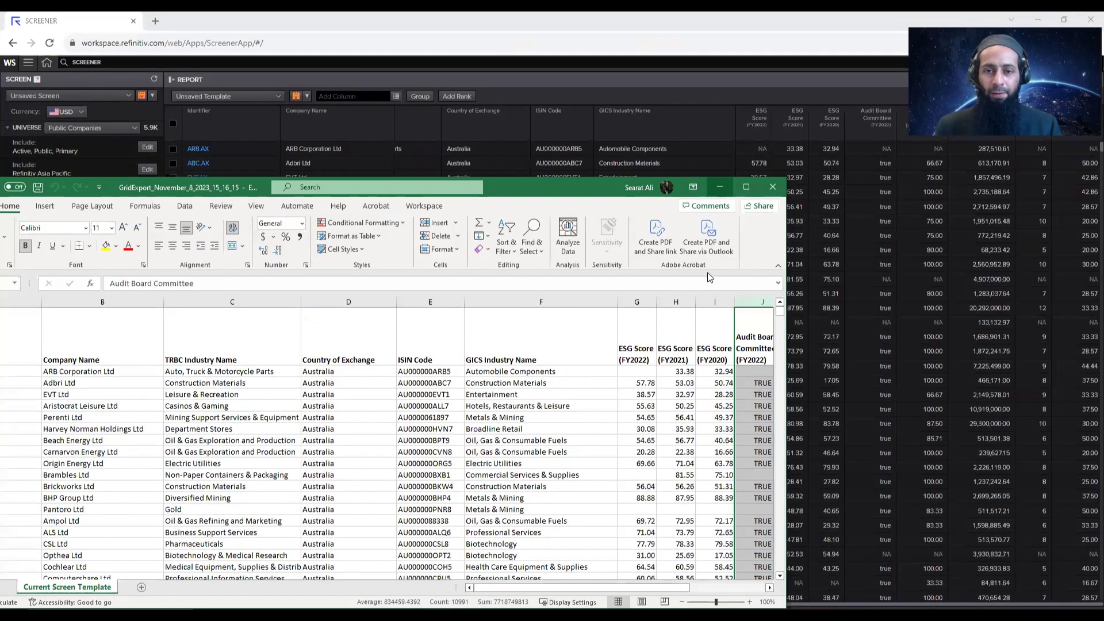
{"action": "key", "text": "alt+Tab"}
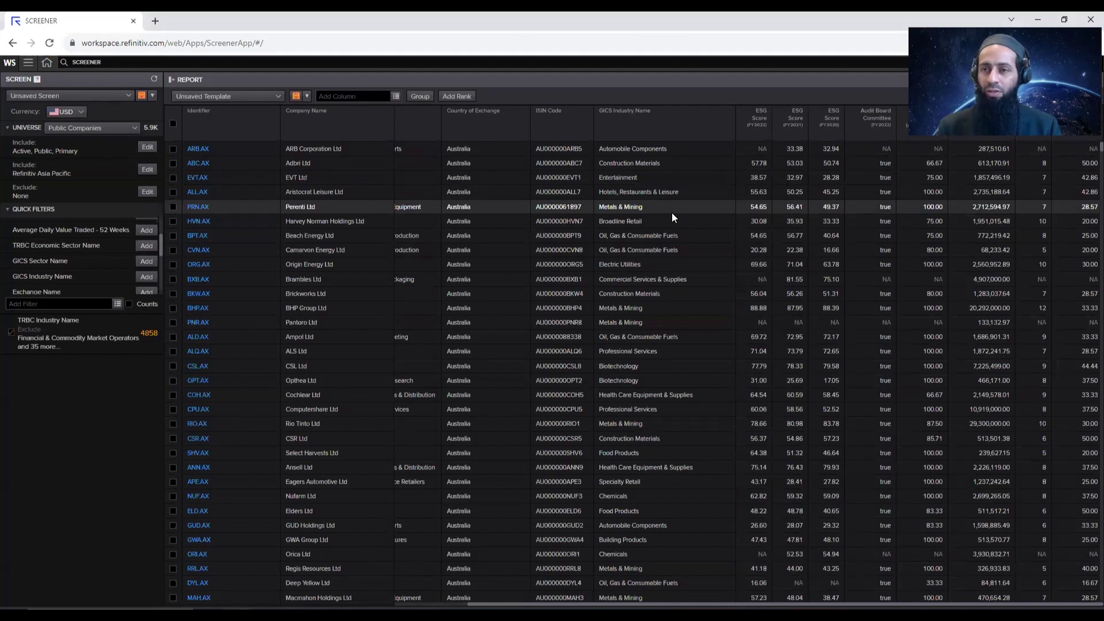